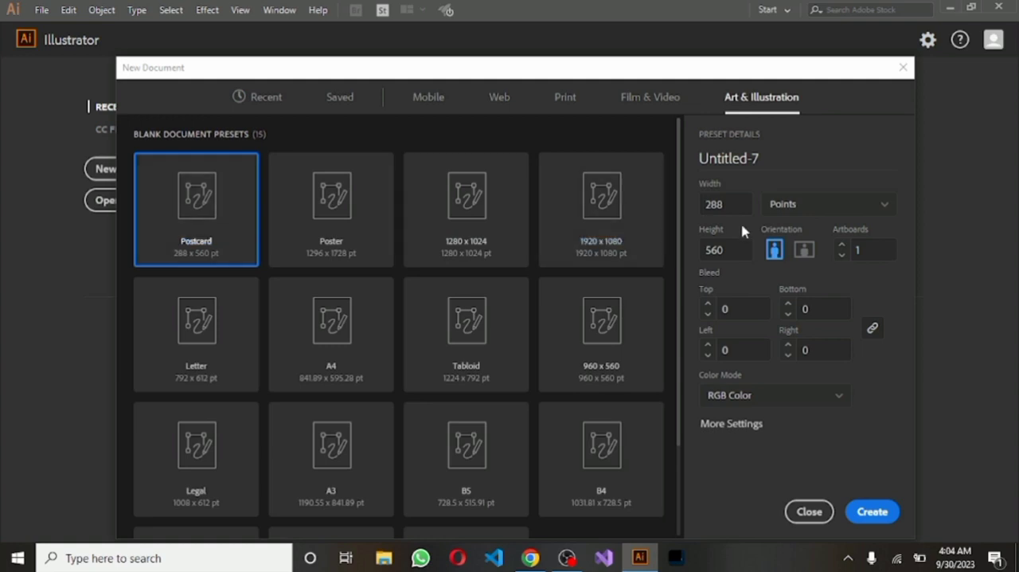
Set the new document's width to 530 and its units to pixels
left_click(731, 200)
key("BackSpace")
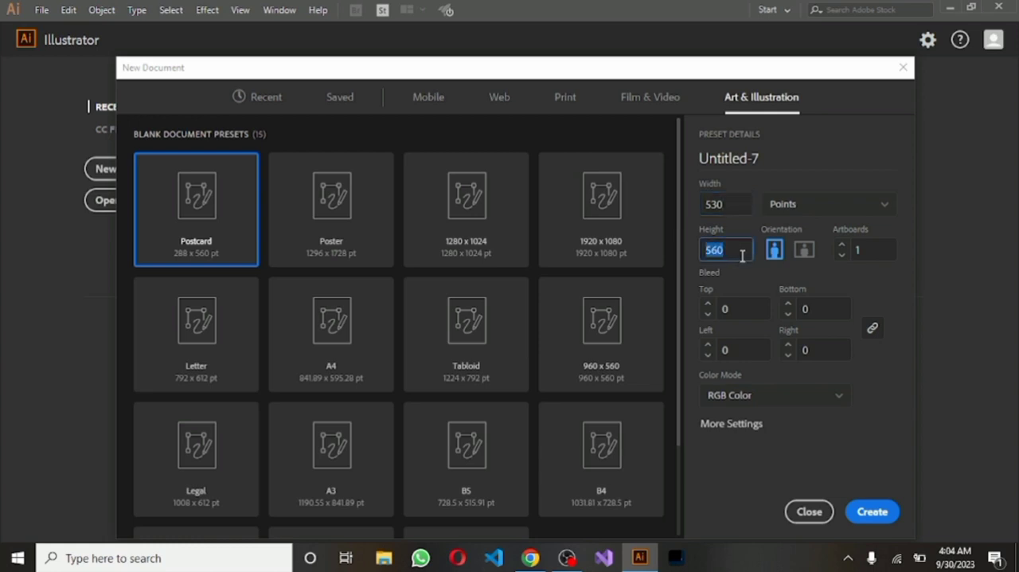
left_click(885, 209)
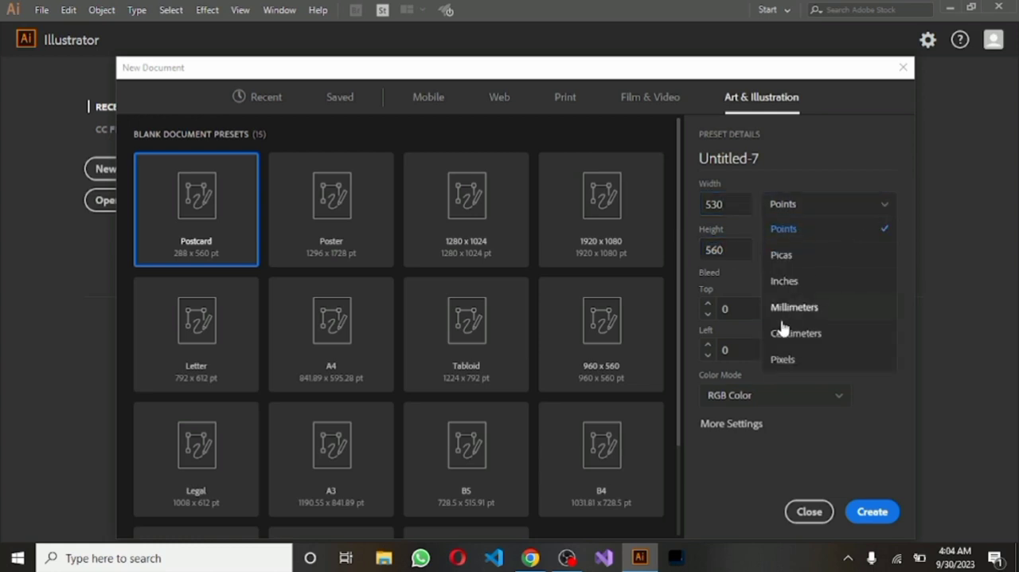
left_click(780, 361)
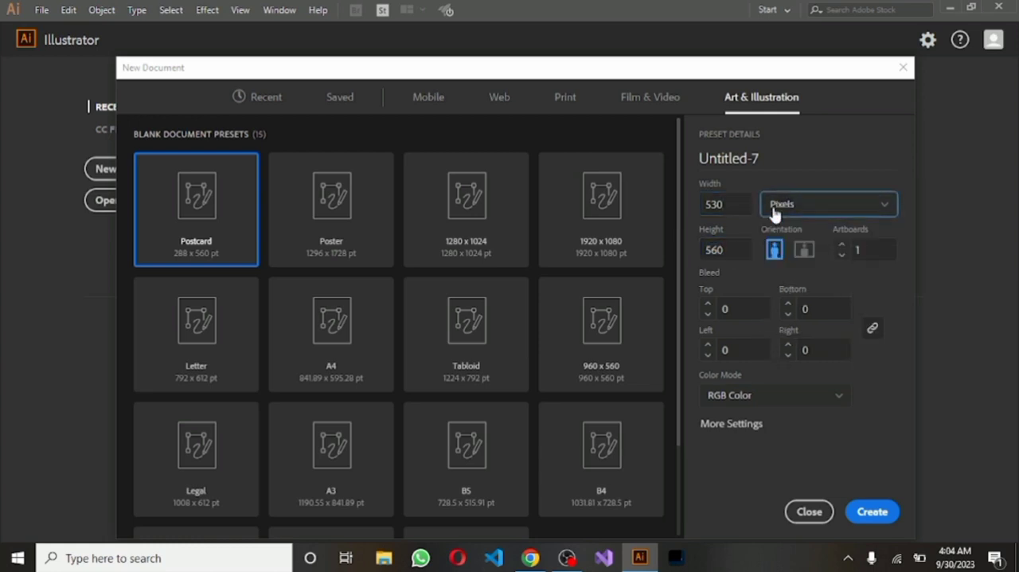
Name the new document "Abstract logo" and create it
left_click(772, 159)
key("BackSpace")
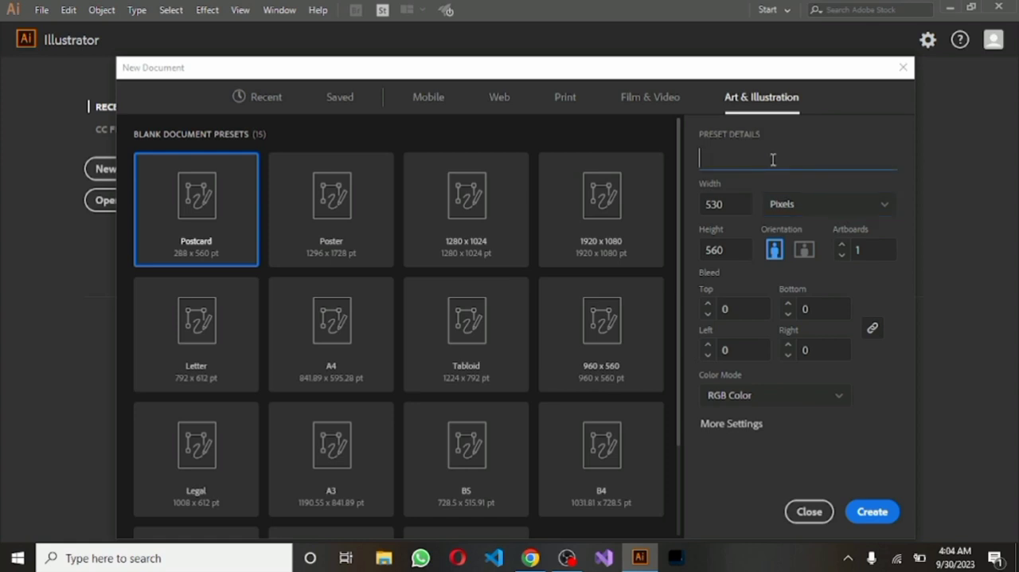
type("Abstract logo")
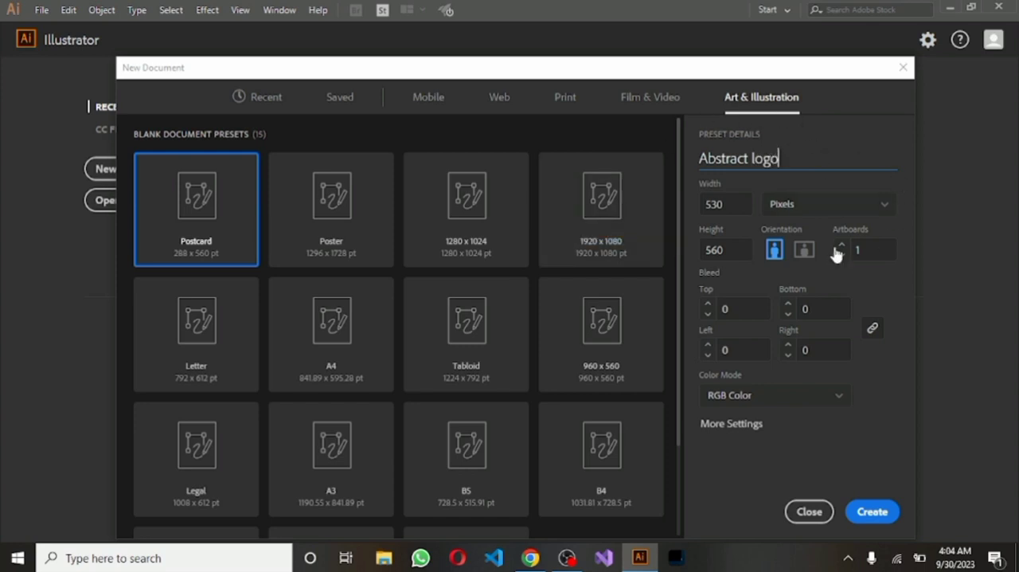
left_click(873, 513)
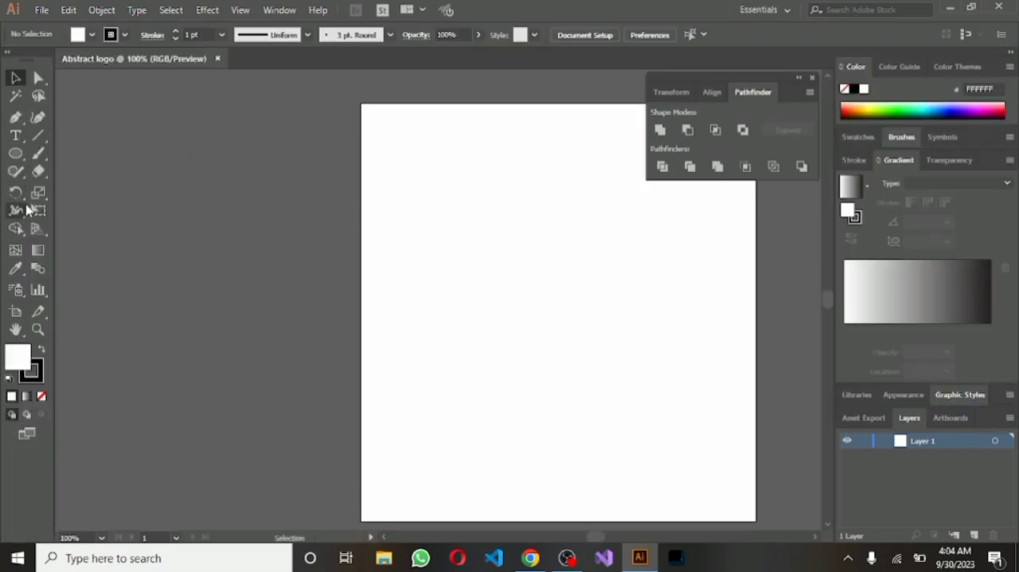
Draw a circle about 286.5 px in diameter near the middle of the artboard
left_click(16, 329)
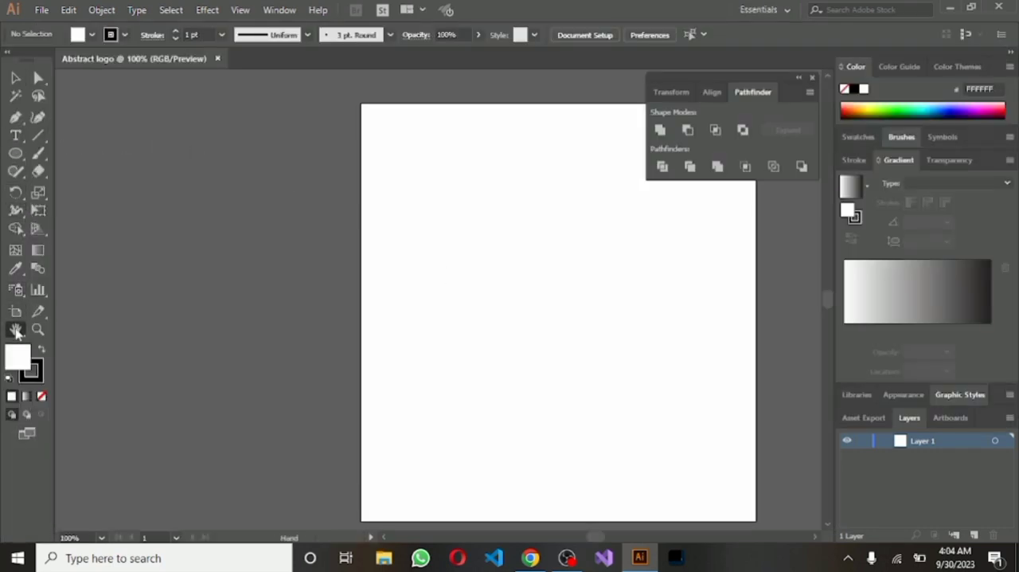
left_click_drag(454, 284, 177, 273)
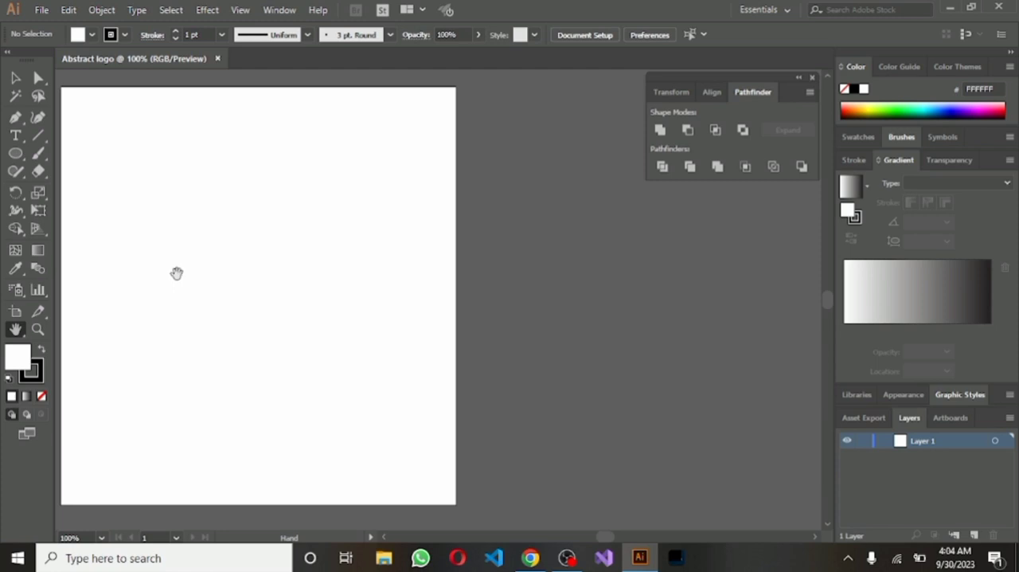
left_click(23, 157)
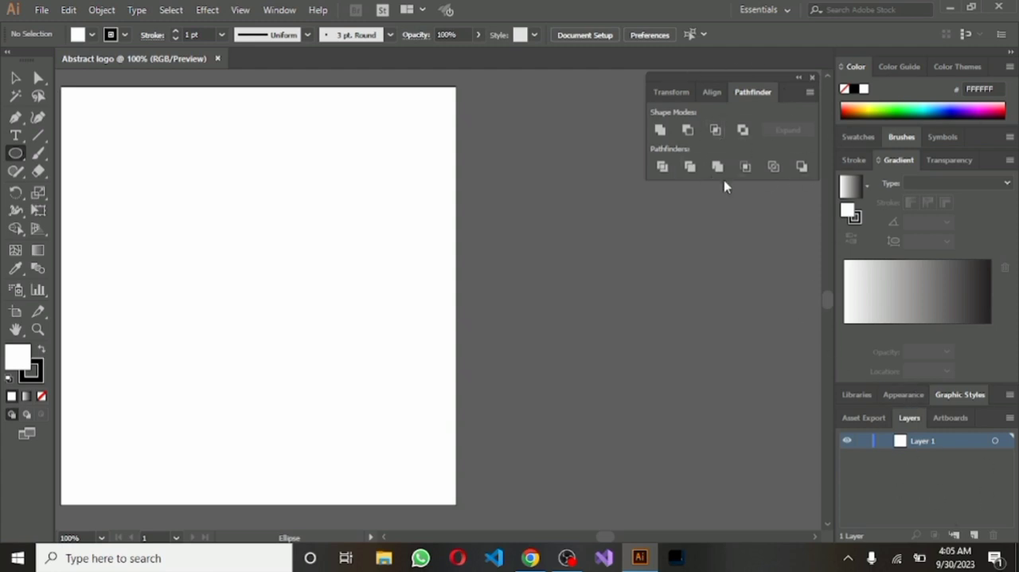
left_click(278, 11)
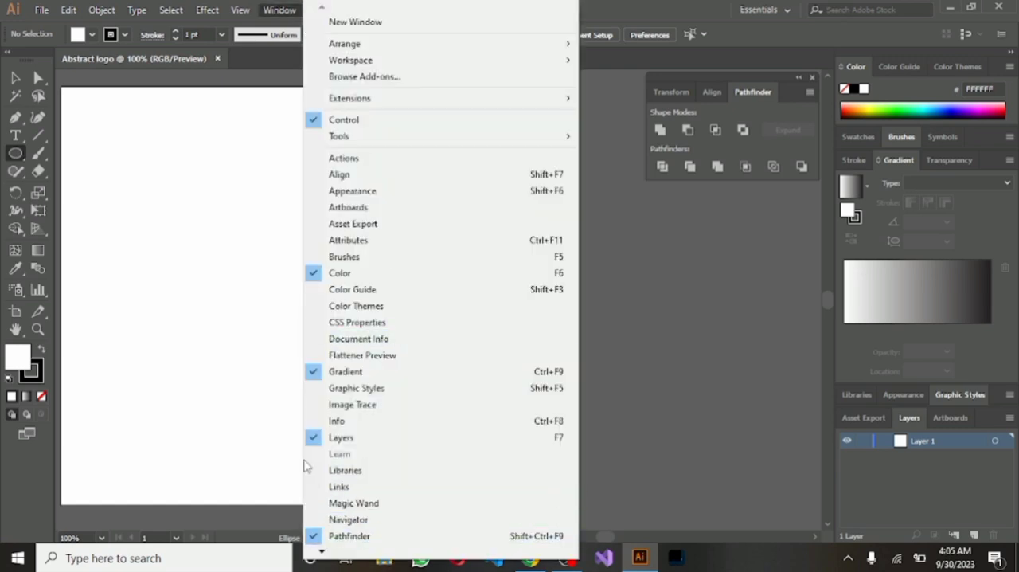
left_click(20, 157)
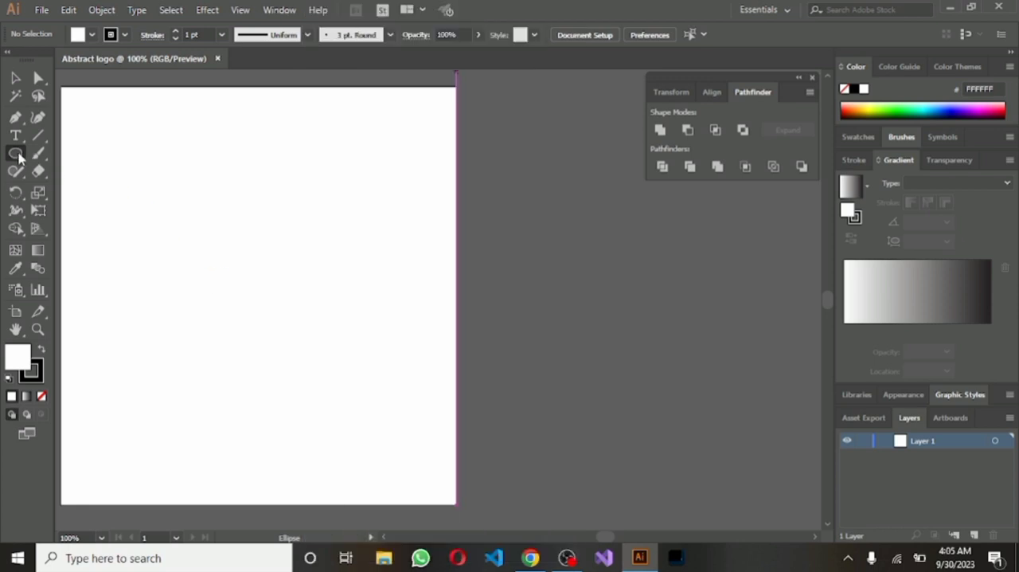
mouse_move(117, 172)
left_mouse_down()
mouse_move(316, 389)
mouse_move(329, 384)
left_mouse_up()
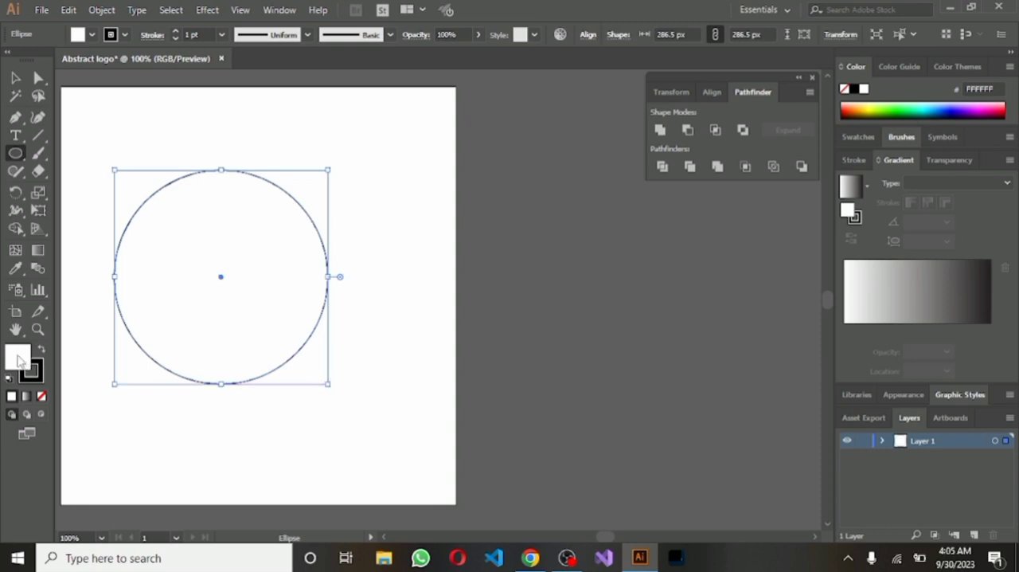
Give the circle a black fill (000000) and a white (FFFFFF) 3 pt stroke
left_click(22, 356)
left_click(854, 89)
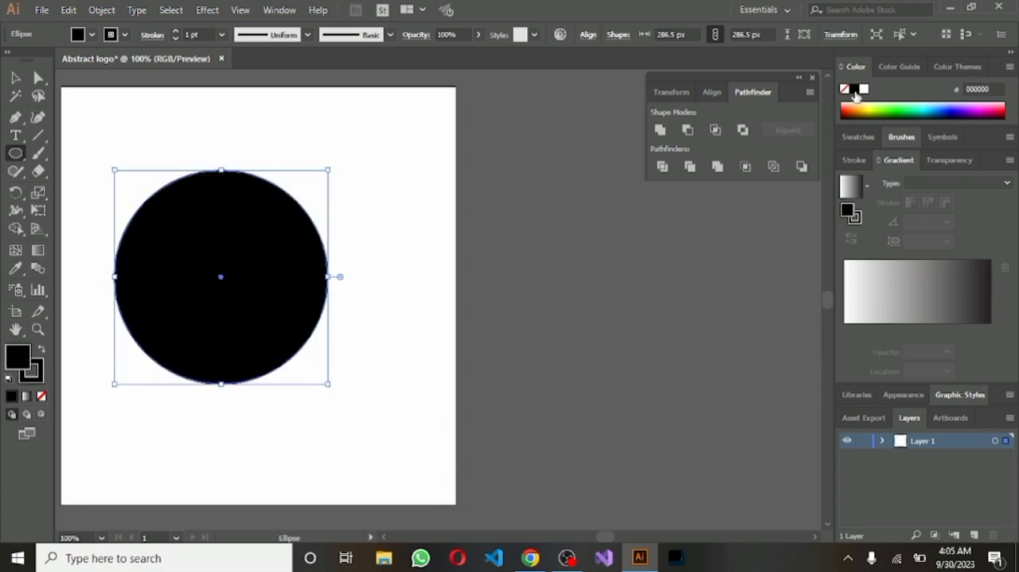
left_click(35, 368)
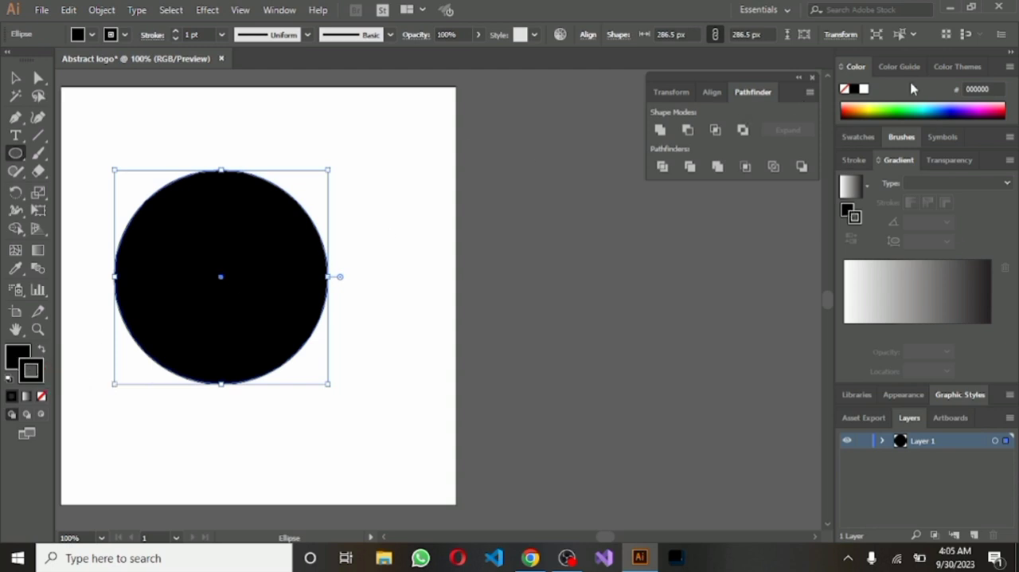
left_click(866, 89)
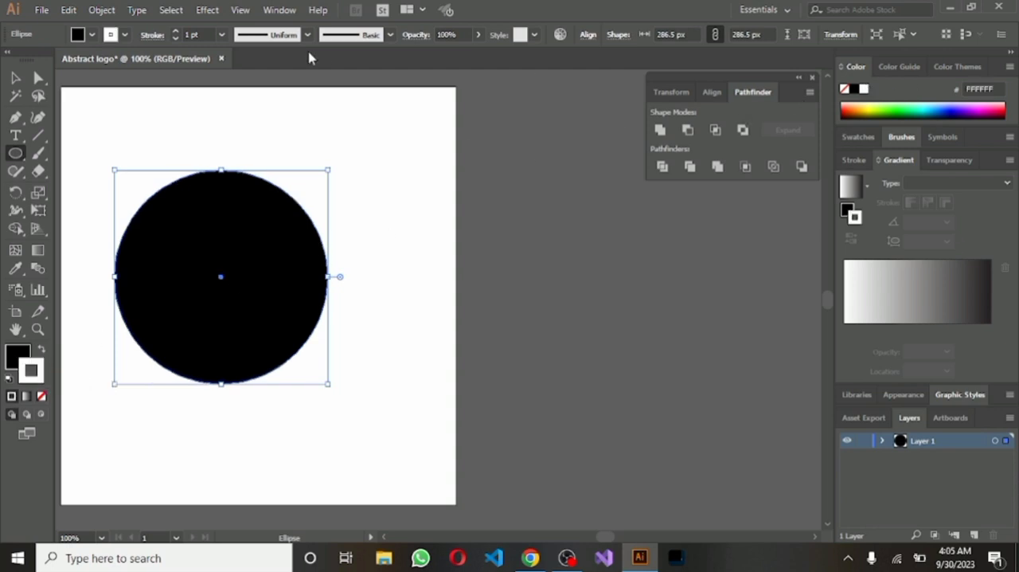
left_click(222, 35)
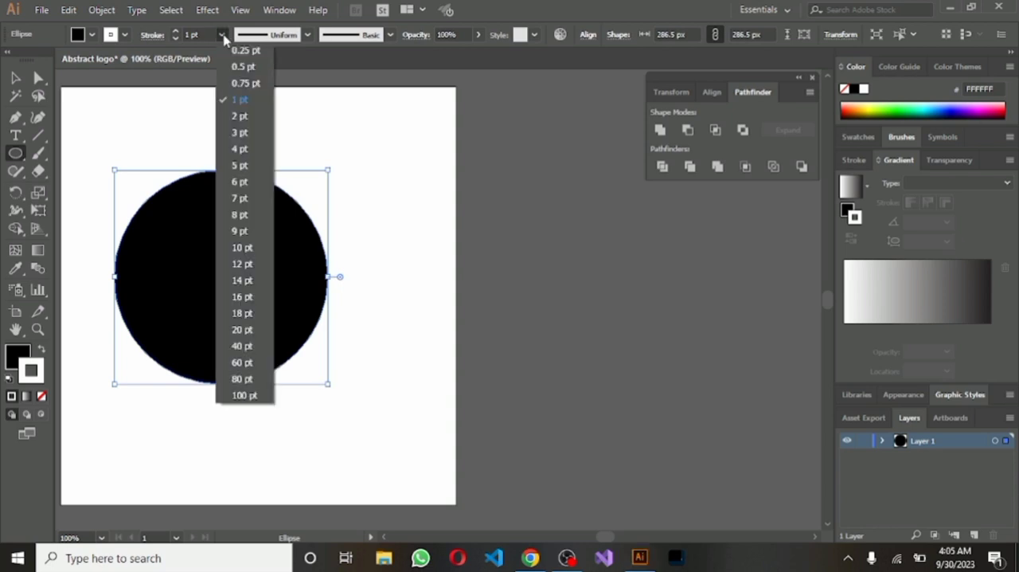
left_click(235, 132)
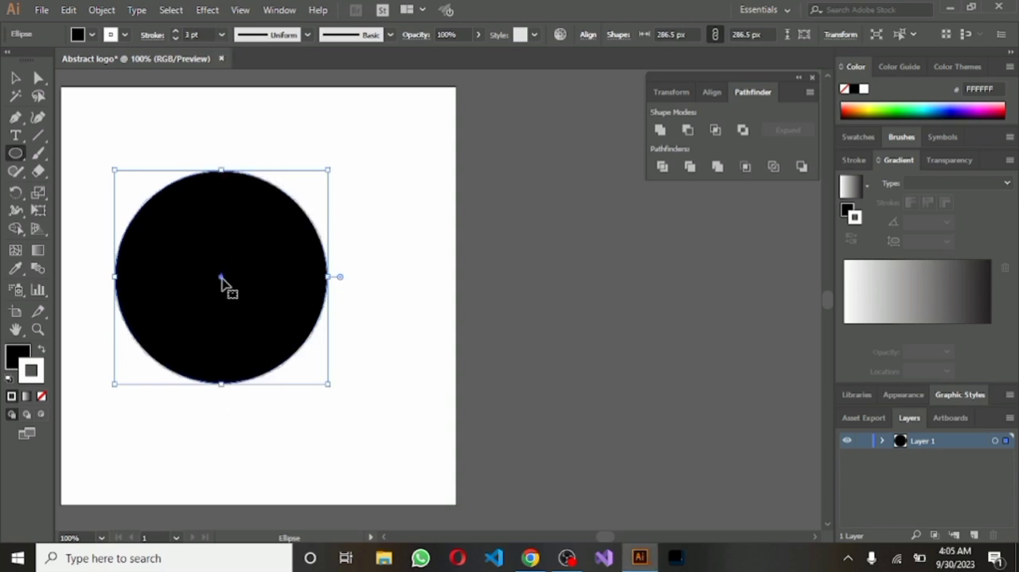
Duplicate the black circle, scale the copy down to about 266 px and centre it on the original
left_click_drag(223, 278, 269, 276)
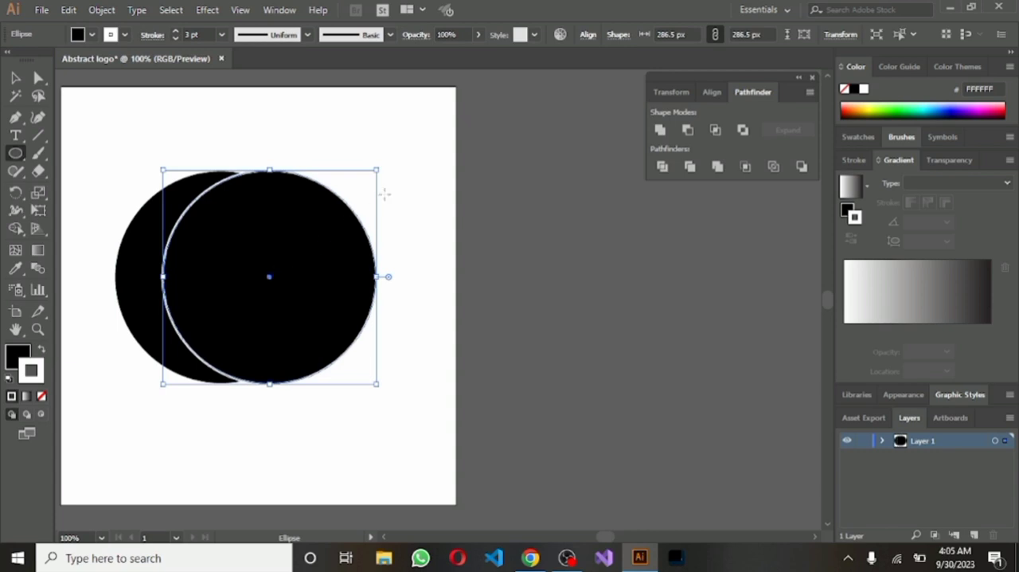
left_click_drag(377, 170, 361, 185)
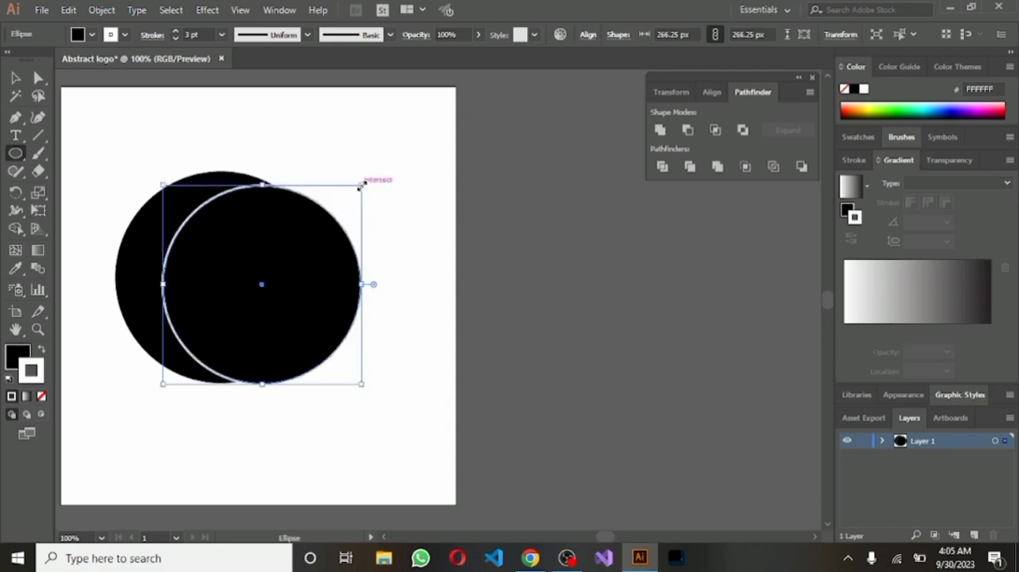
left_click_drag(261, 285, 225, 276)
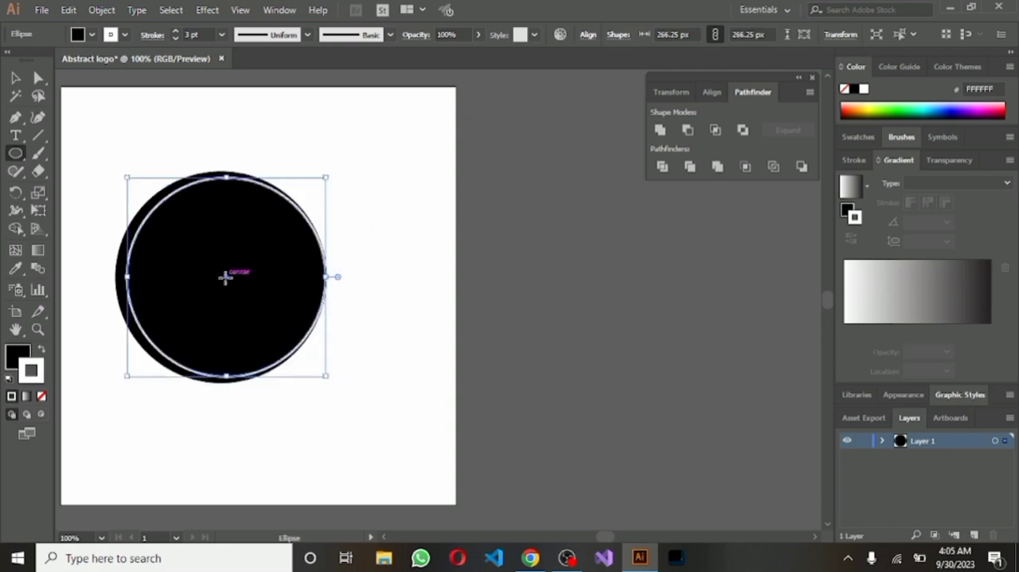
key("Left")
key("Left")
key("Left")
key("Left")
key("Left")
key("Left")
key("Left")
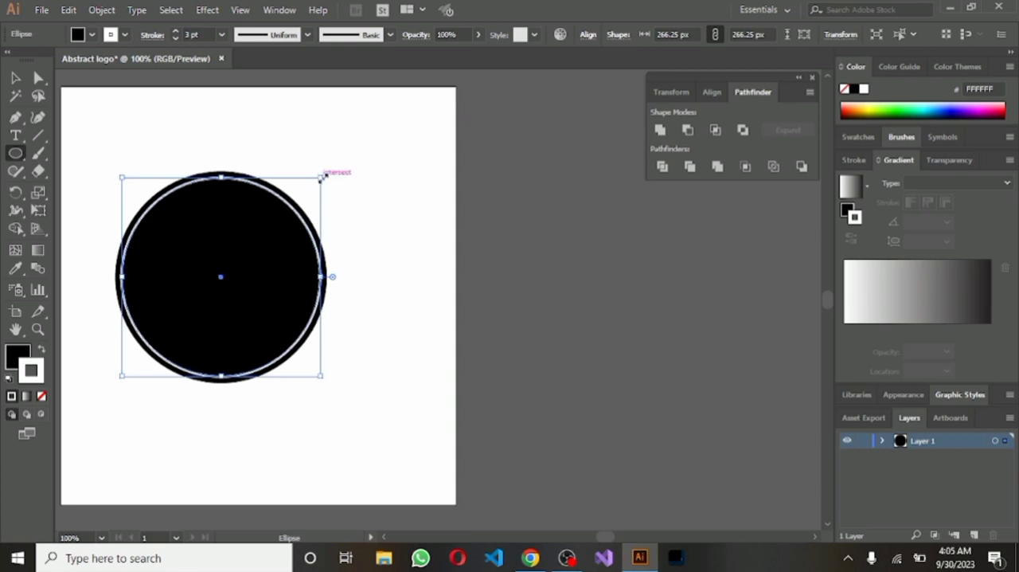
Shrink the inner circle to about 263 px and nudge it back to the centre of the outer circle
left_click_drag(321, 177, 319, 180)
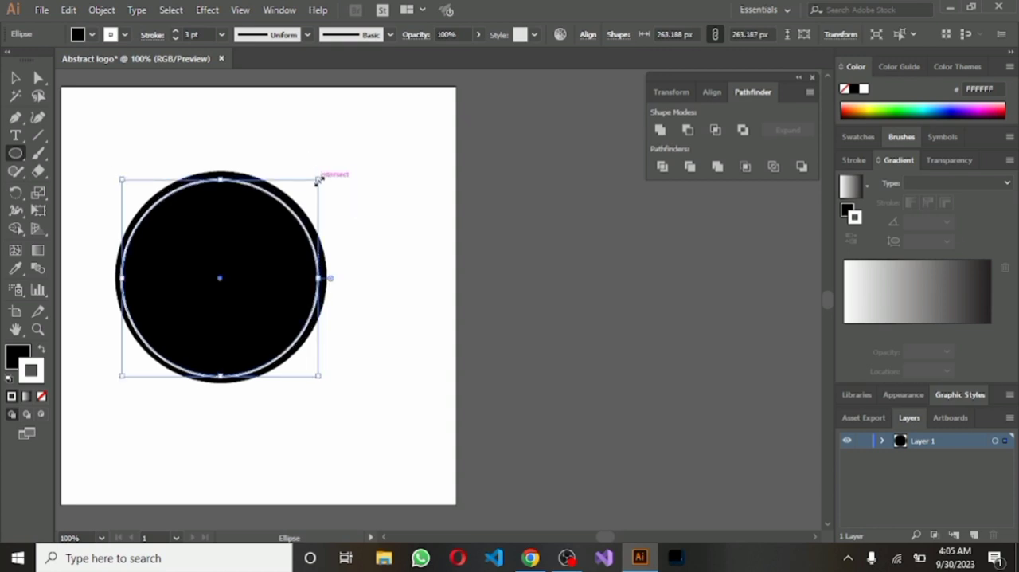
key("Up")
key("Right")
key("Right")
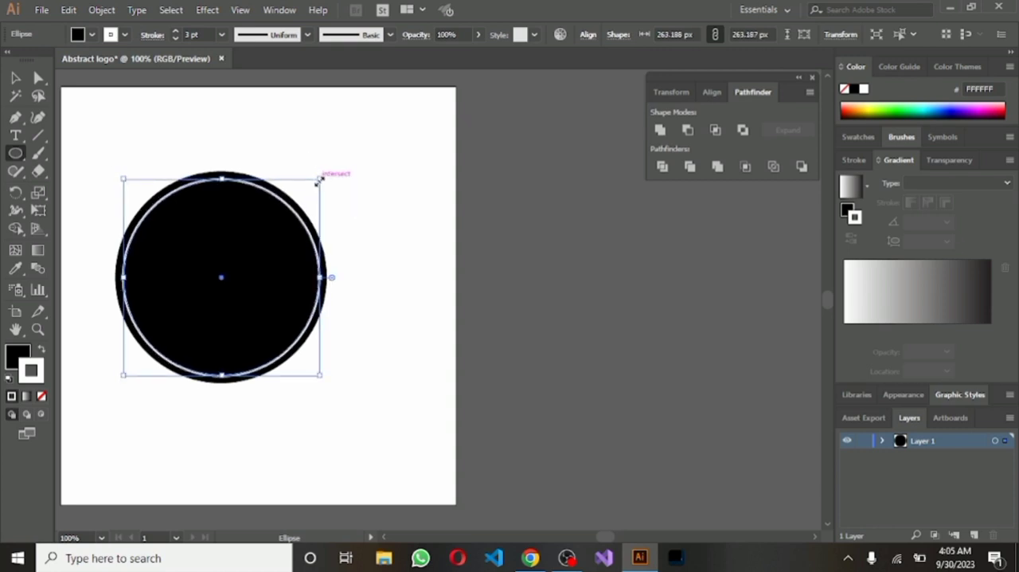
key("Up")
key("Down")
key("Right")
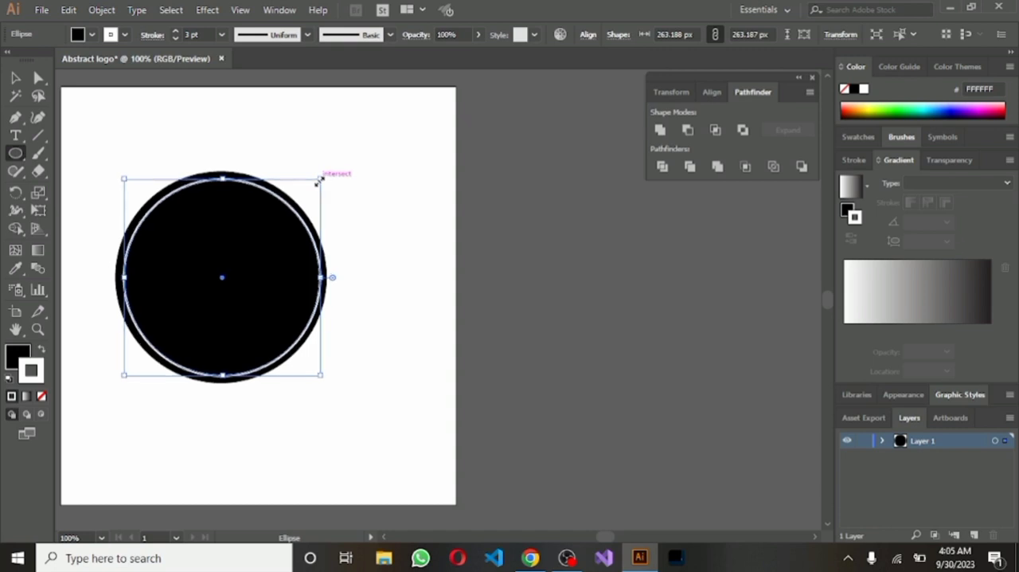
key("Left")
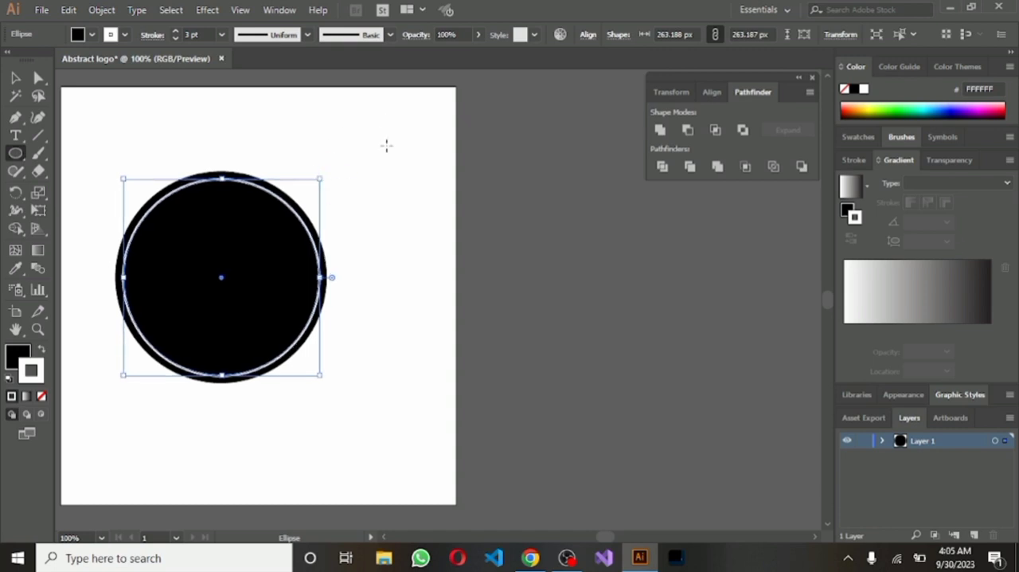
Cut the inner circle out of the outer one with Minus Front to form a ring, and add a new layer
left_click(15, 77)
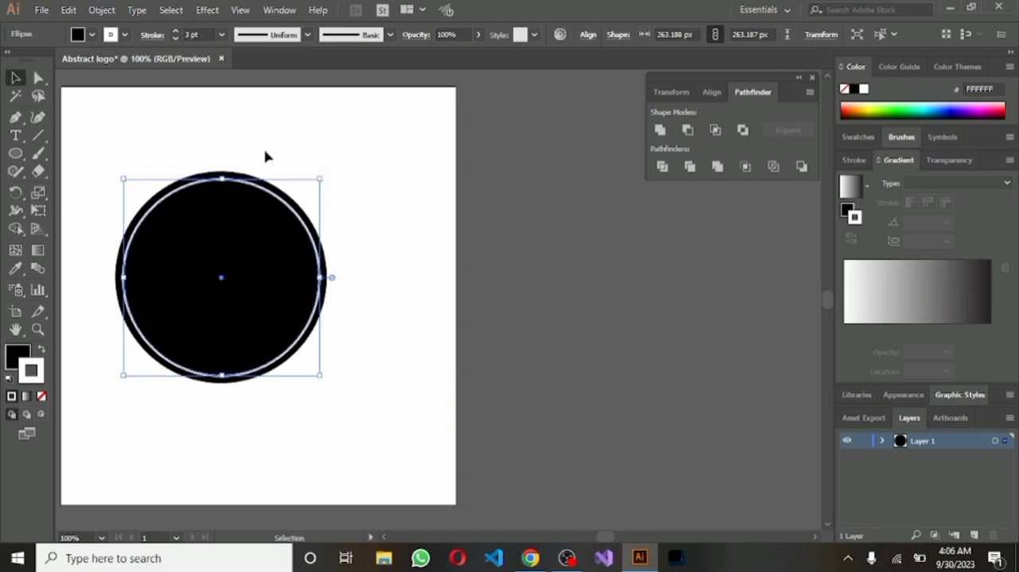
left_click(265, 156)
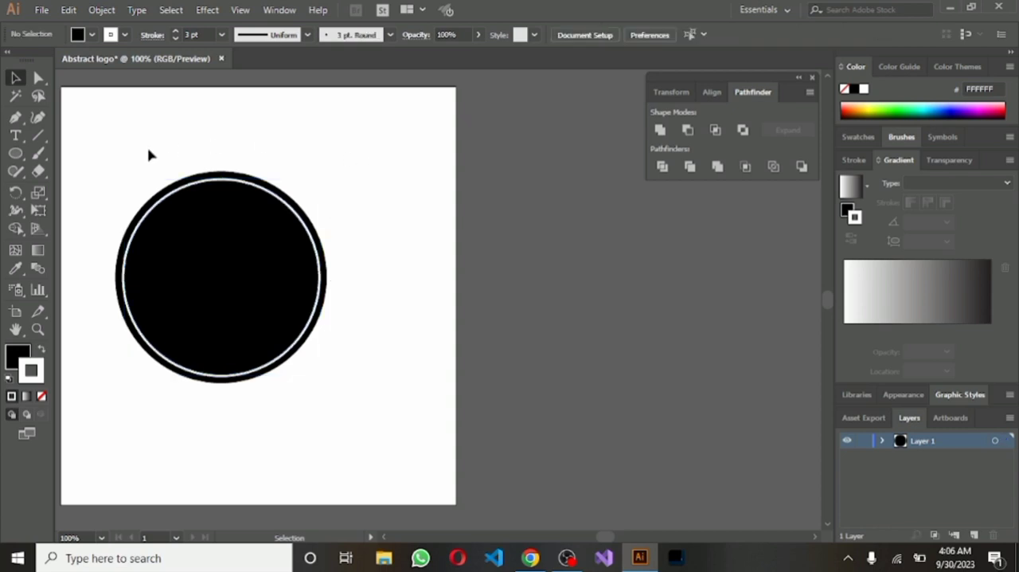
left_click_drag(122, 164, 359, 390)
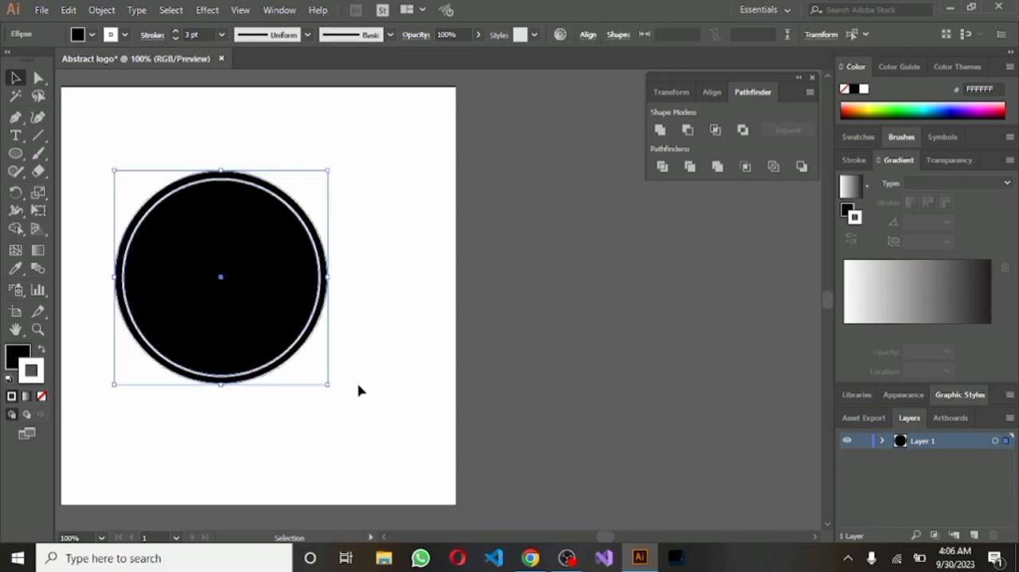
left_click(688, 129)
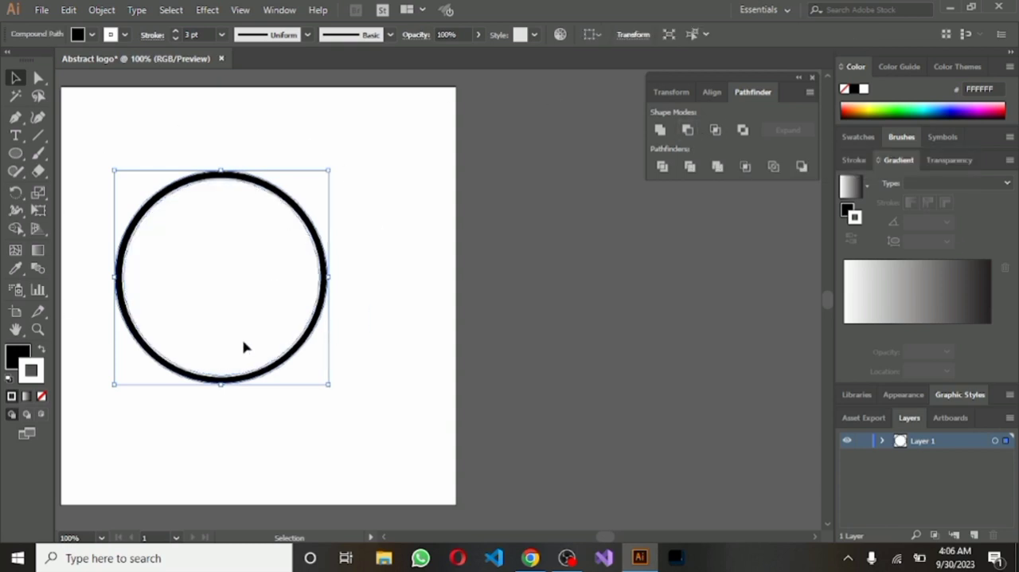
left_click(972, 533)
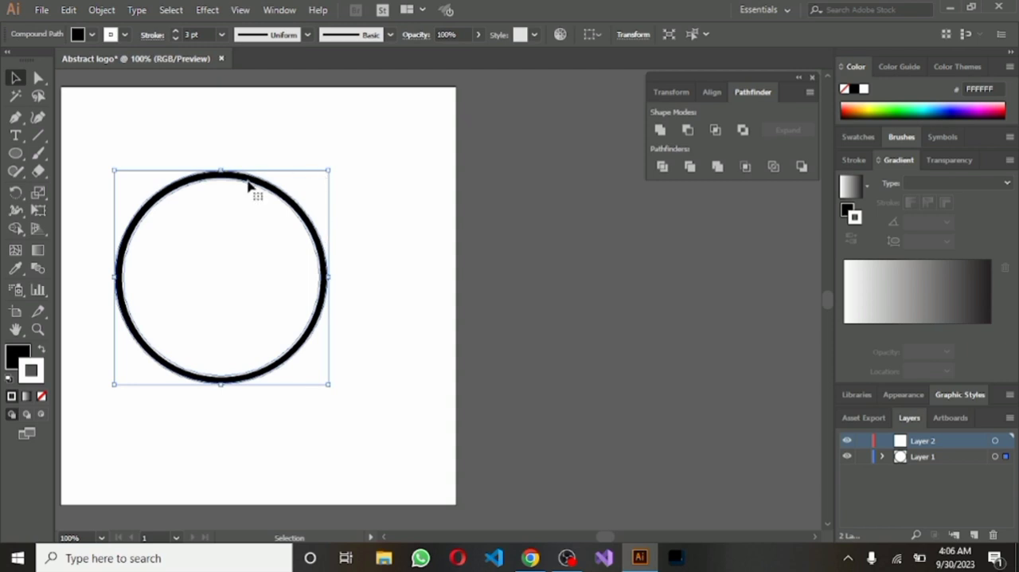
Move the ring to the lower part of the artboard and draw a circle about 184.5 px wide overlapping its upper-right edge
left_click_drag(247, 181, 267, 297)
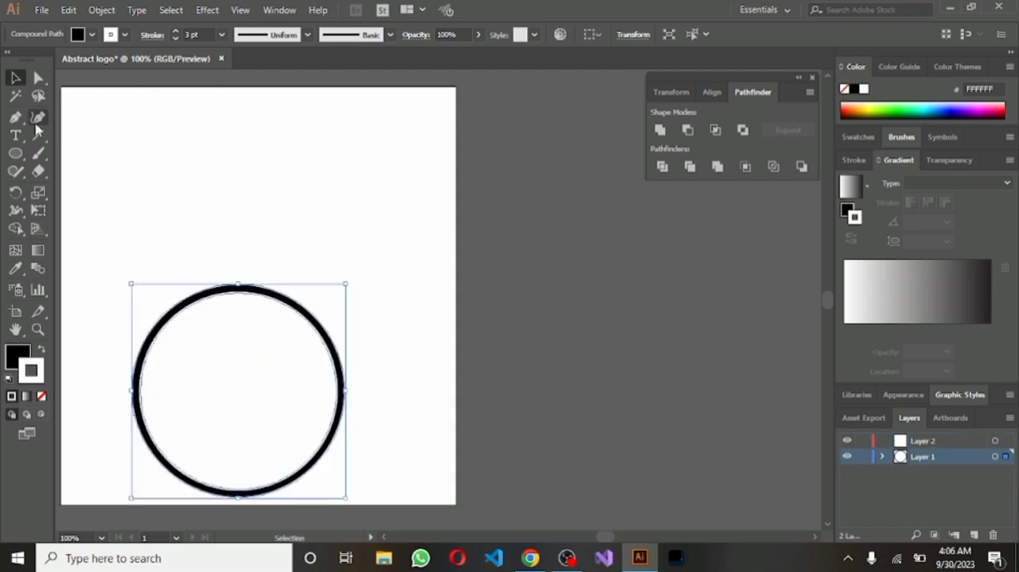
left_click(16, 154)
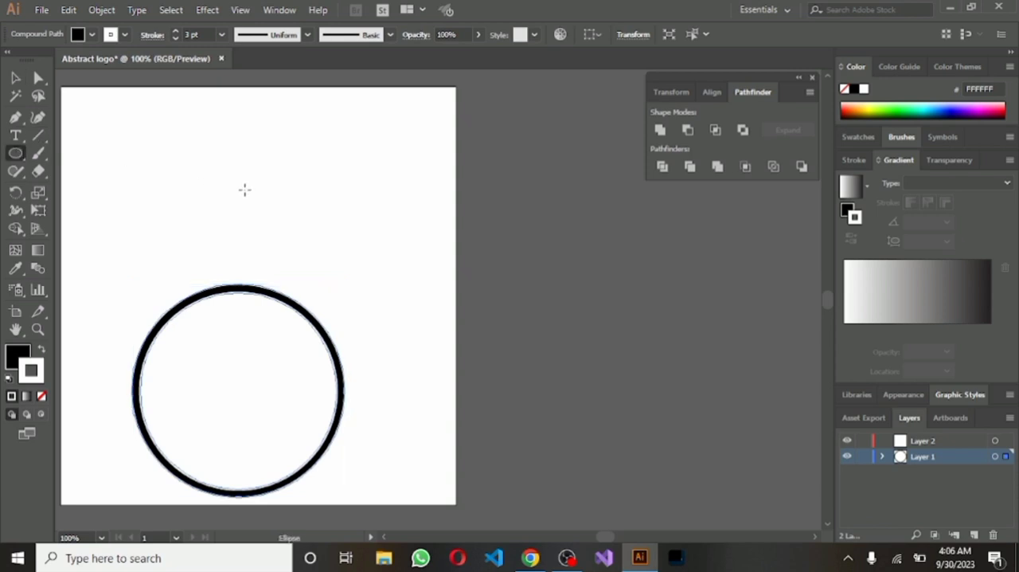
left_click_drag(245, 189, 384, 326)
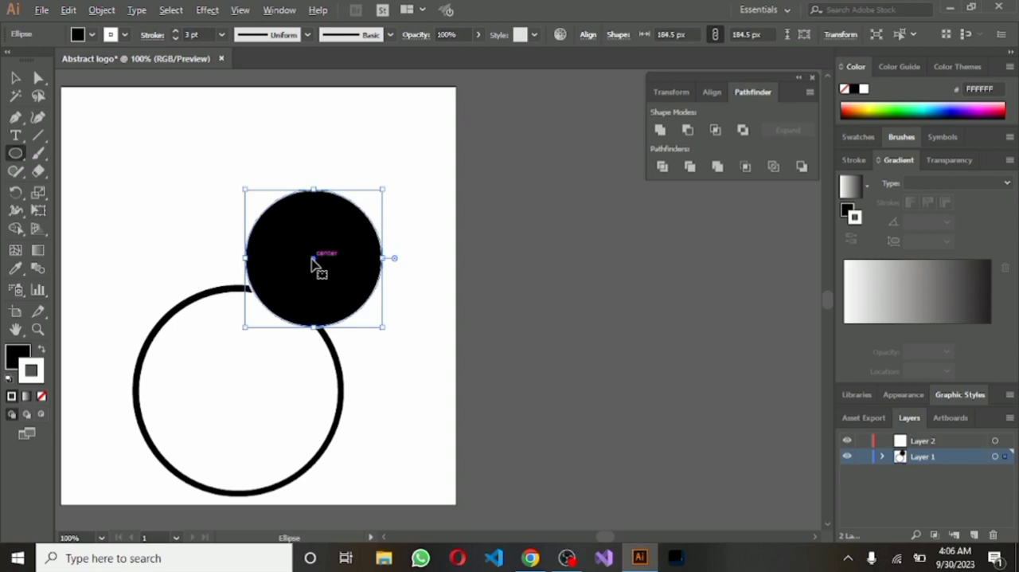
Duplicate the smaller black circle and shrink the copy to about 155 px, offset toward the original's left edge
left_click_drag(315, 263, 297, 263)
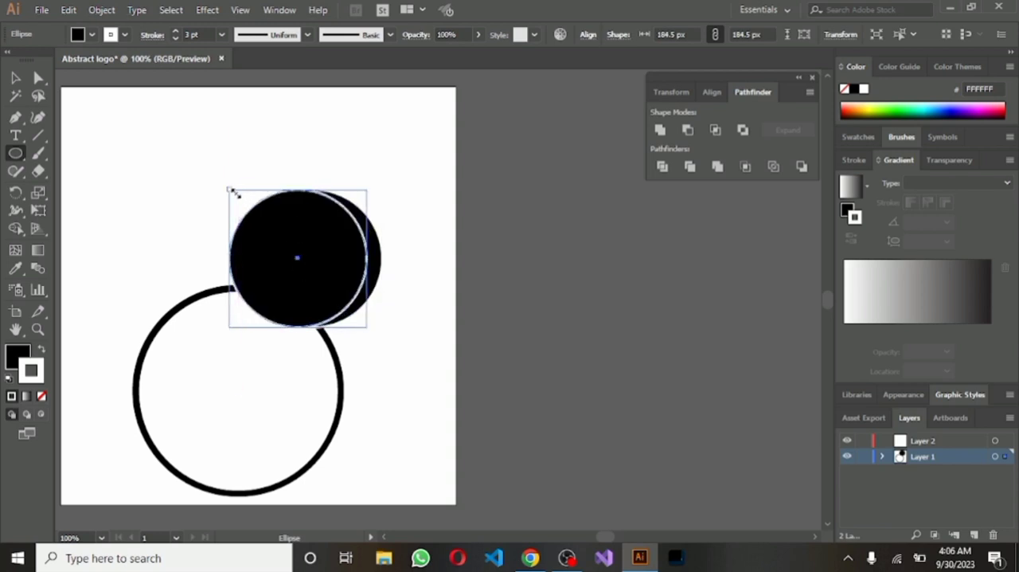
left_click_drag(230, 190, 248, 208)
mouse_move(306, 271)
left_mouse_down()
mouse_move(303, 253)
mouse_move(312, 265)
left_mouse_up()
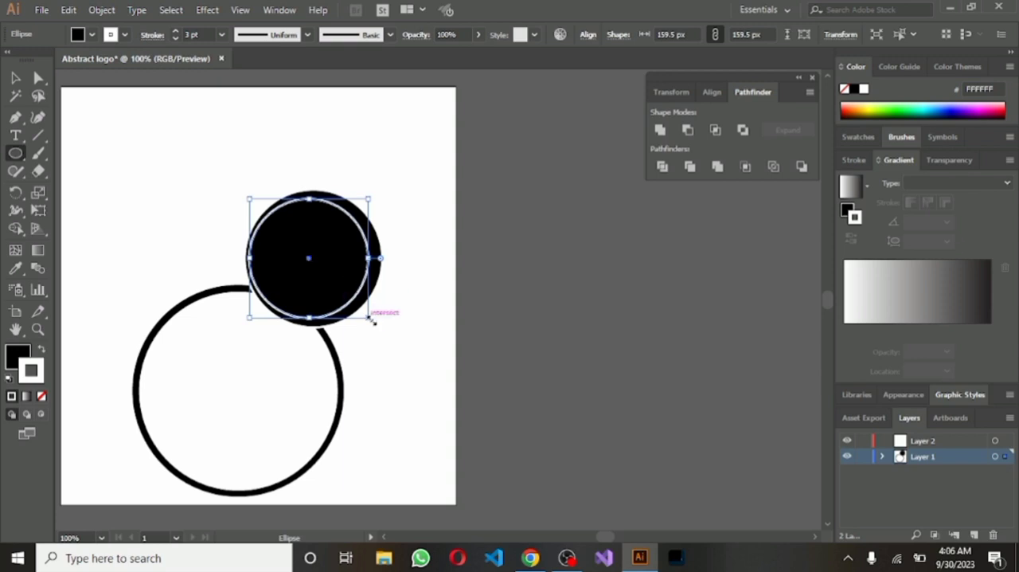
left_click_drag(371, 318, 363, 312)
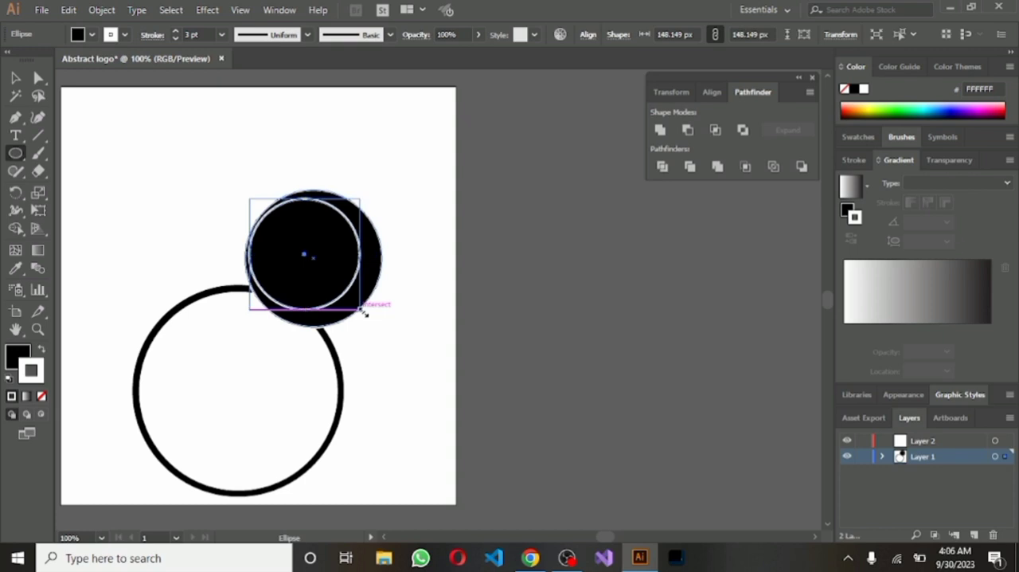
left_click_drag(362, 311, 365, 312)
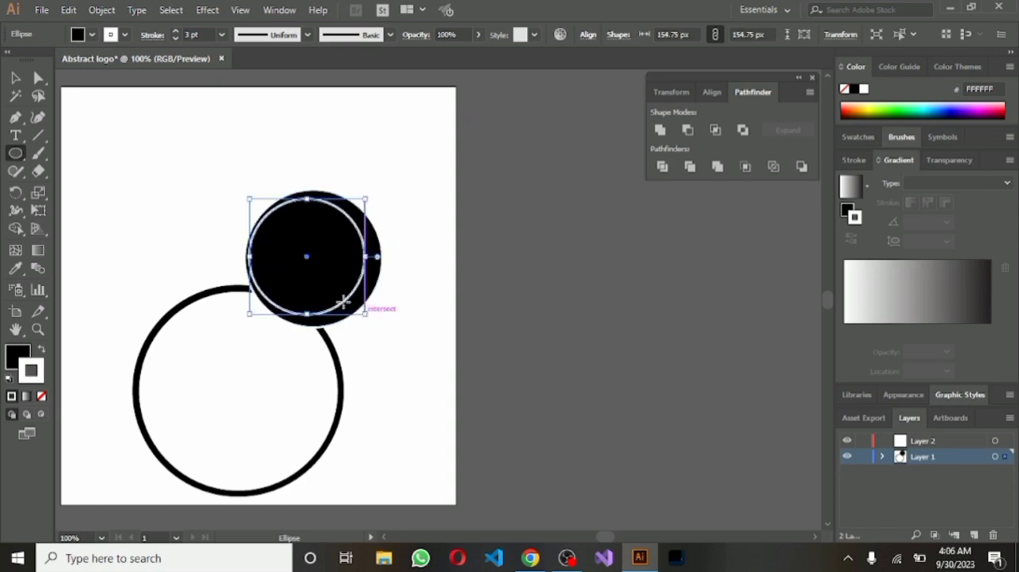
Cut the offset inner circle out of the smaller black circle with Minus Front to form a crescent-like ring
left_click(13, 78)
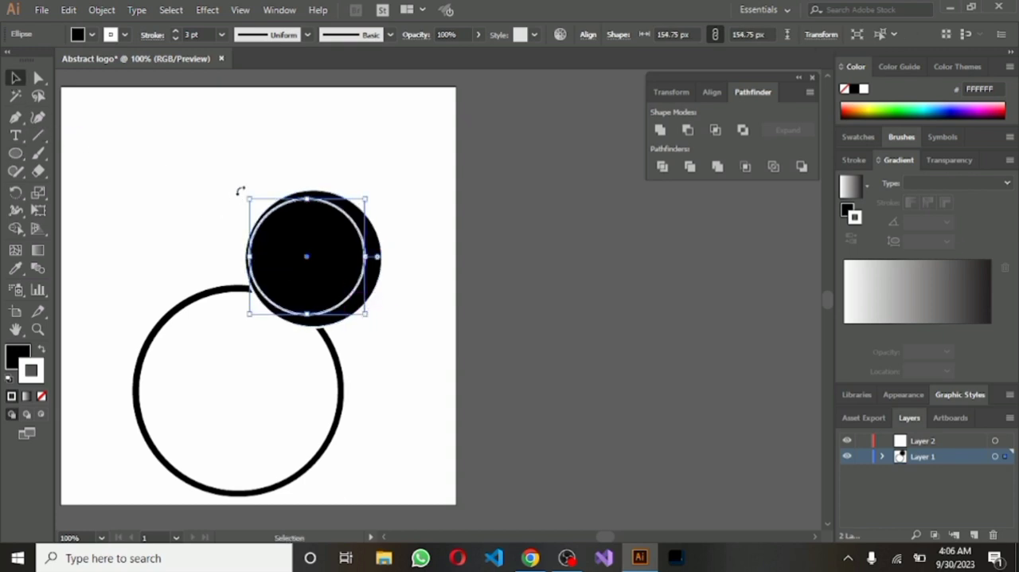
left_click_drag(237, 186, 398, 279)
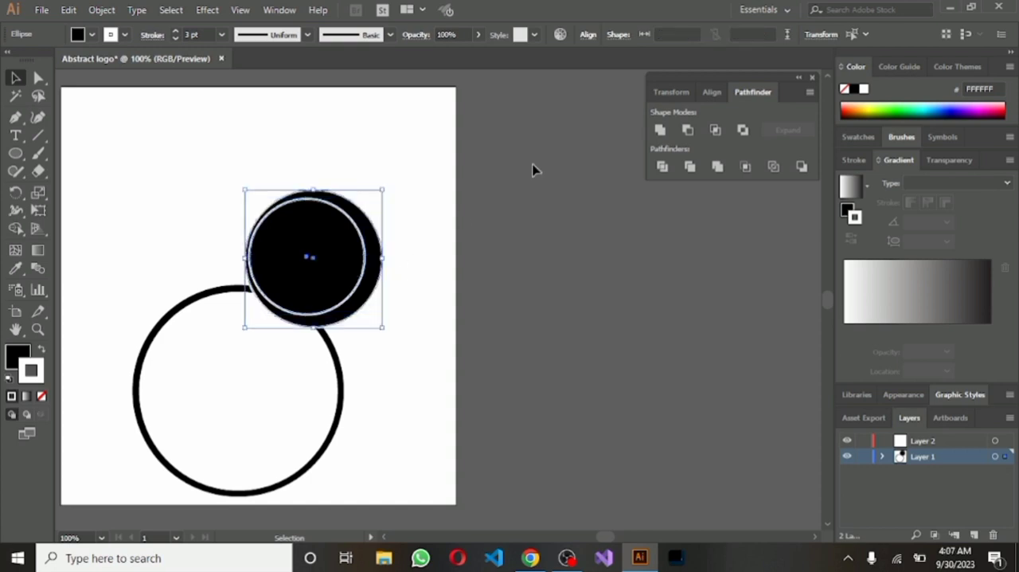
left_click(689, 130)
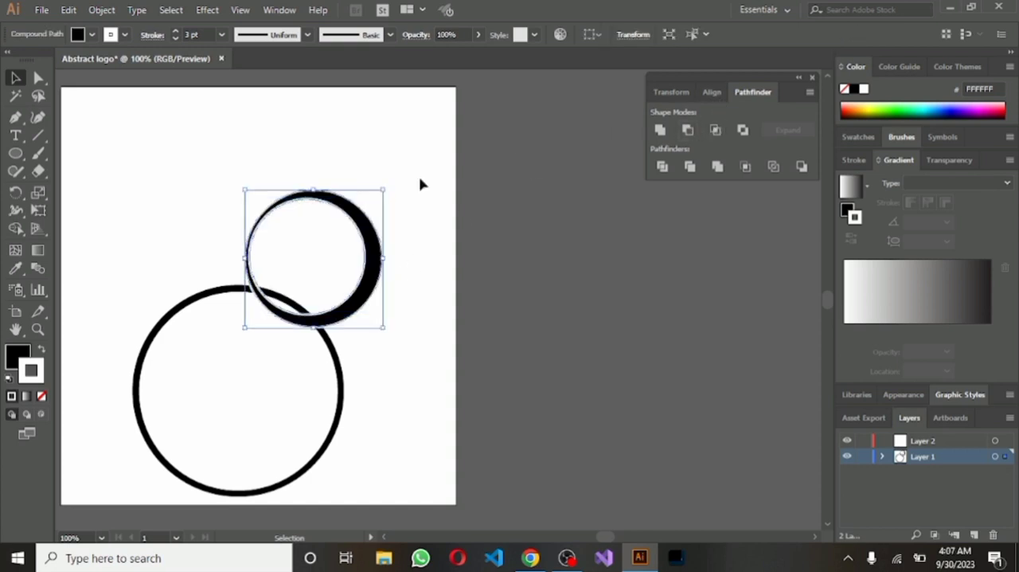
Move the crescent-like ring over the large ring's right edge and scale it down slightly
left_click_drag(358, 208, 363, 352)
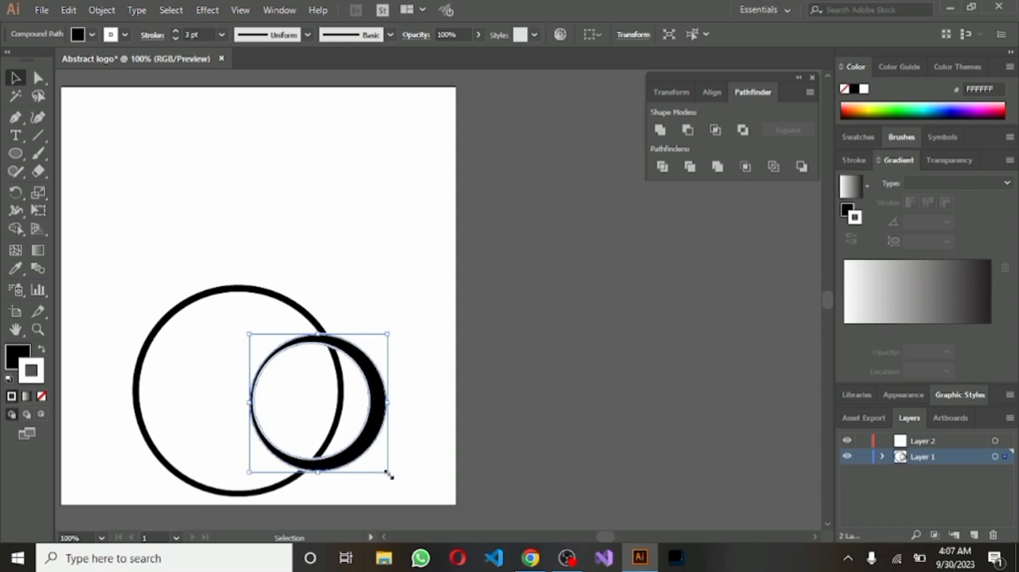
left_click_drag(389, 474, 375, 462)
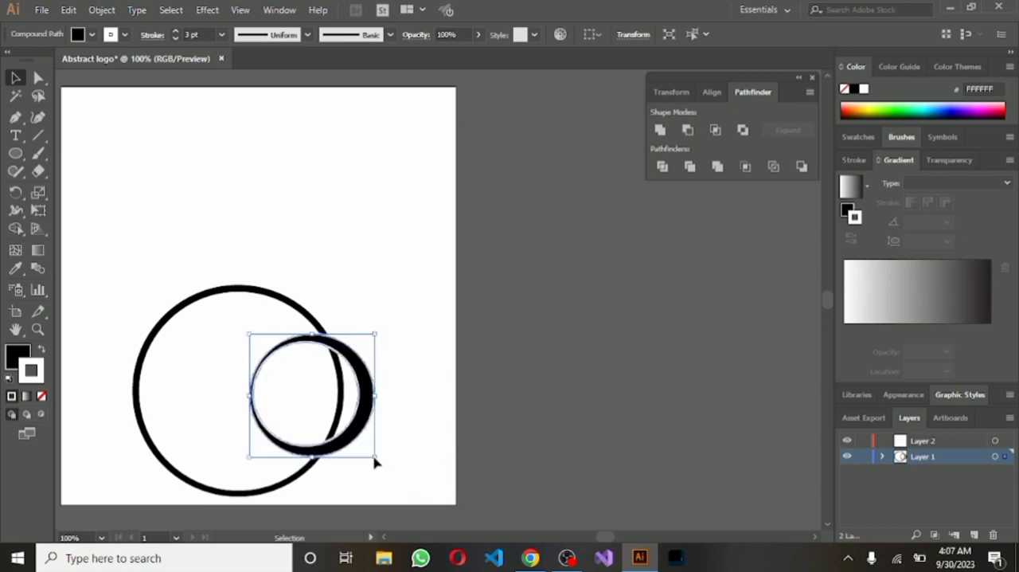
mouse_move(363, 416)
left_mouse_down()
mouse_move(388, 425)
mouse_move(371, 425)
left_mouse_up()
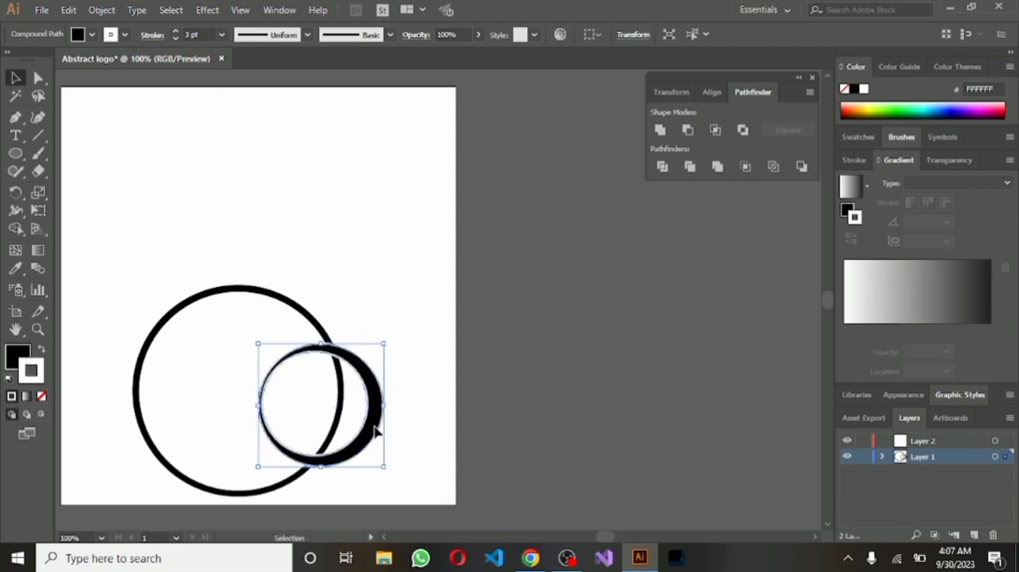
left_click_drag(376, 430, 389, 430)
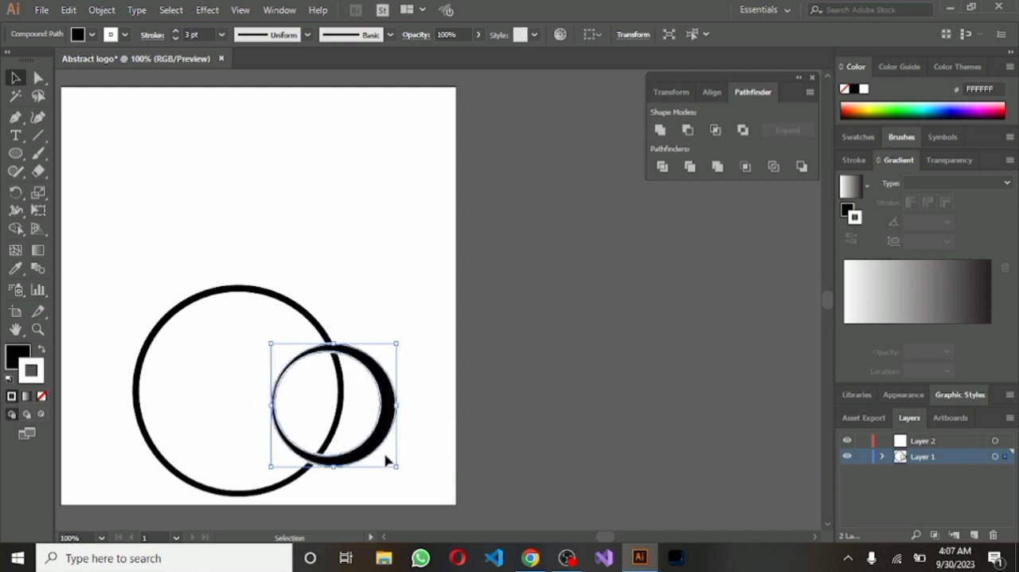
Flatten the crescent-like ring slightly in height and reposition it across the large ring's right edge
left_click_drag(334, 466, 333, 454)
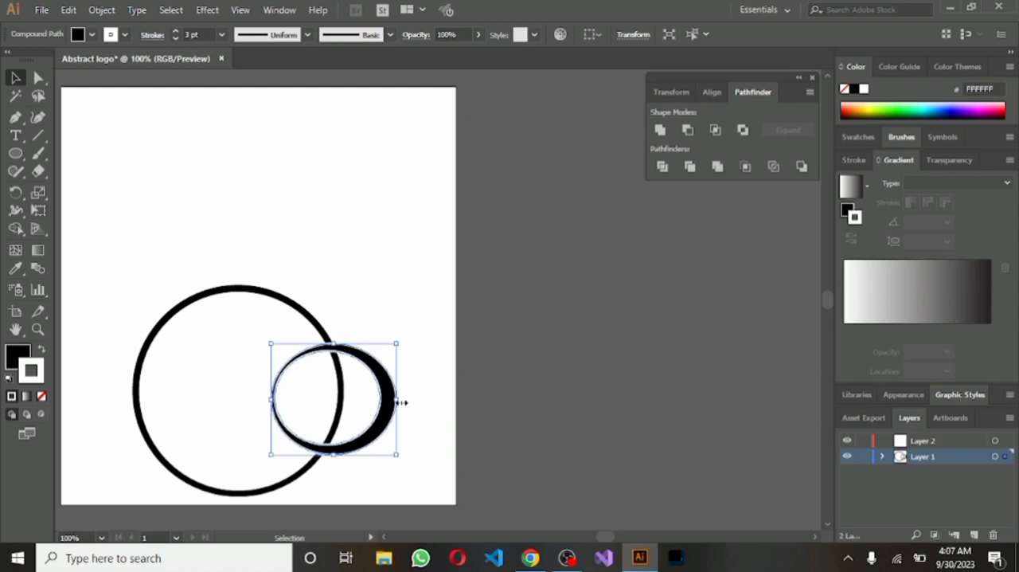
left_click_drag(400, 402, 380, 406)
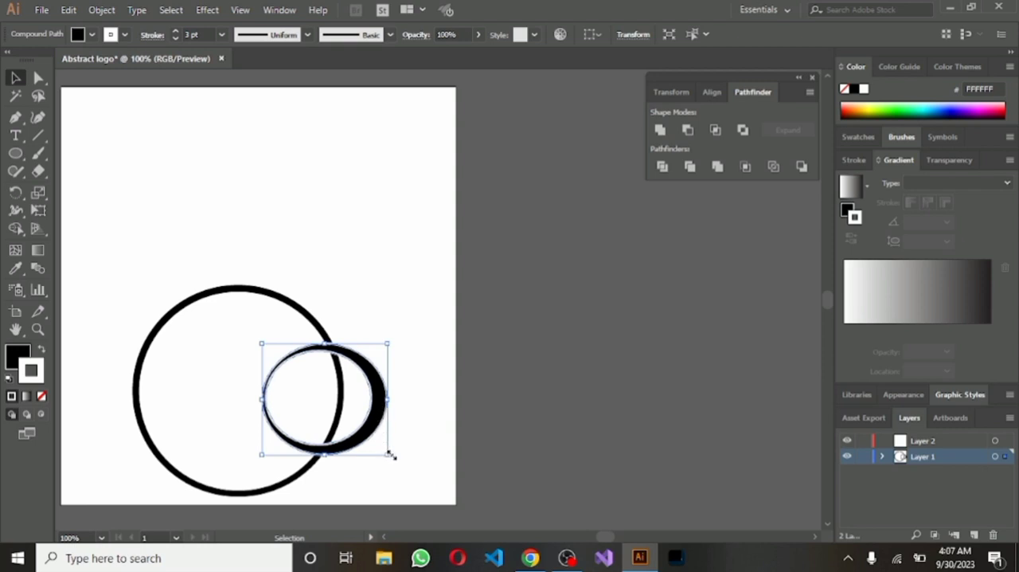
left_click_drag(391, 454, 390, 464)
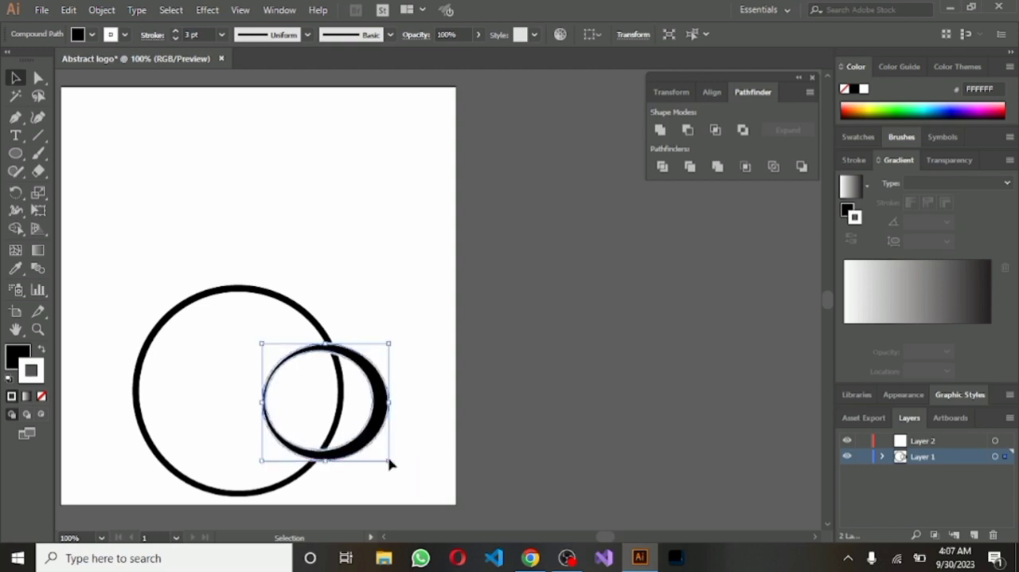
left_click_drag(386, 416, 387, 410)
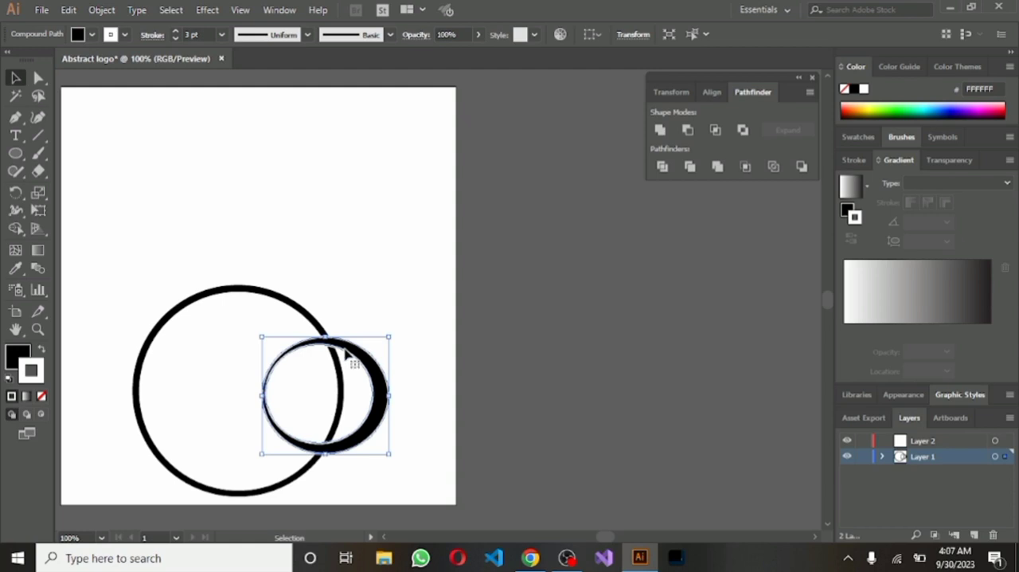
left_click(274, 250)
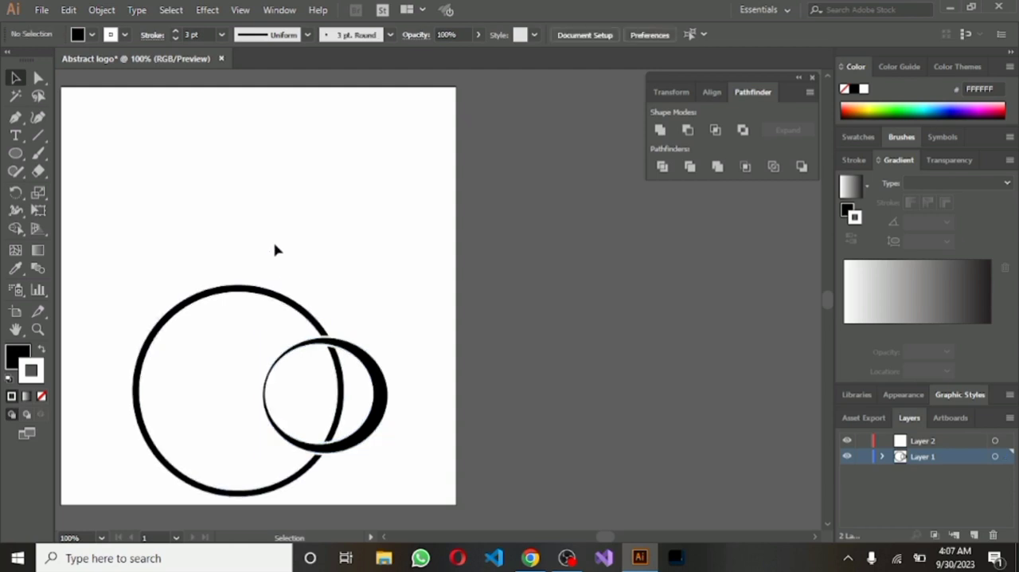
left_click(383, 415)
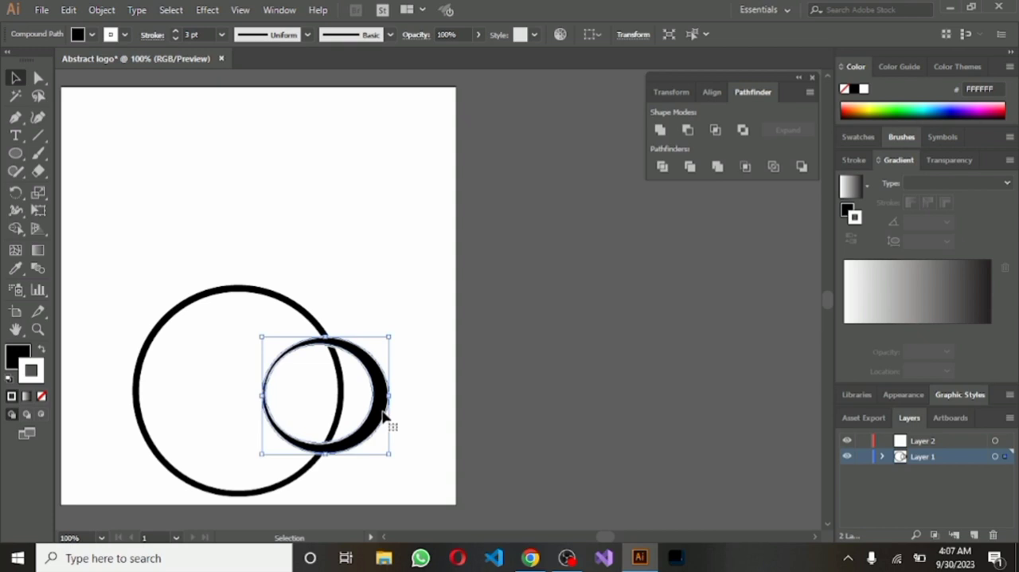
key("Down")
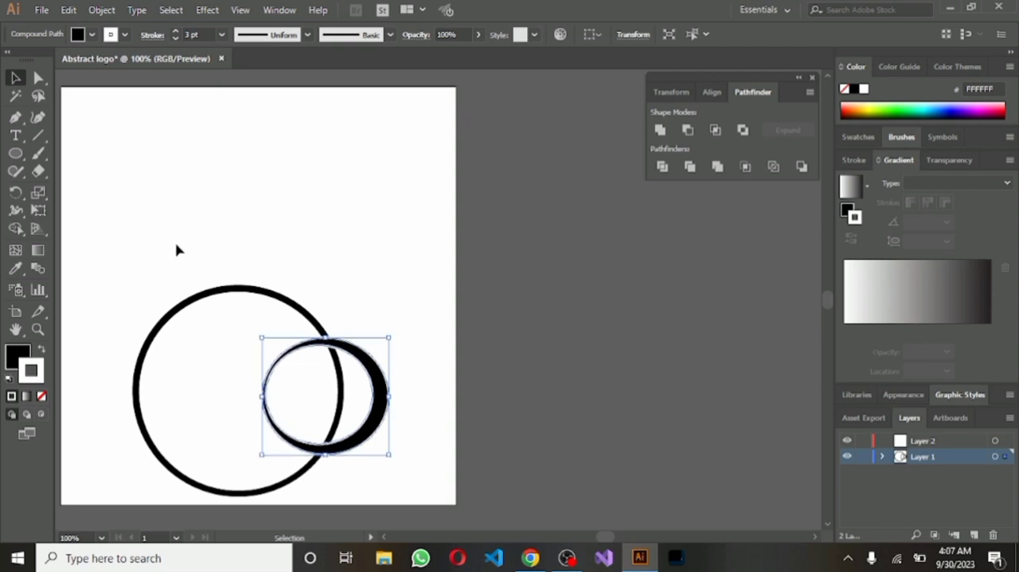
Select both rings and merge the large ring's interior with the overlapping part of the small ring using the Shape Builder tool
left_click_drag(165, 239, 391, 466)
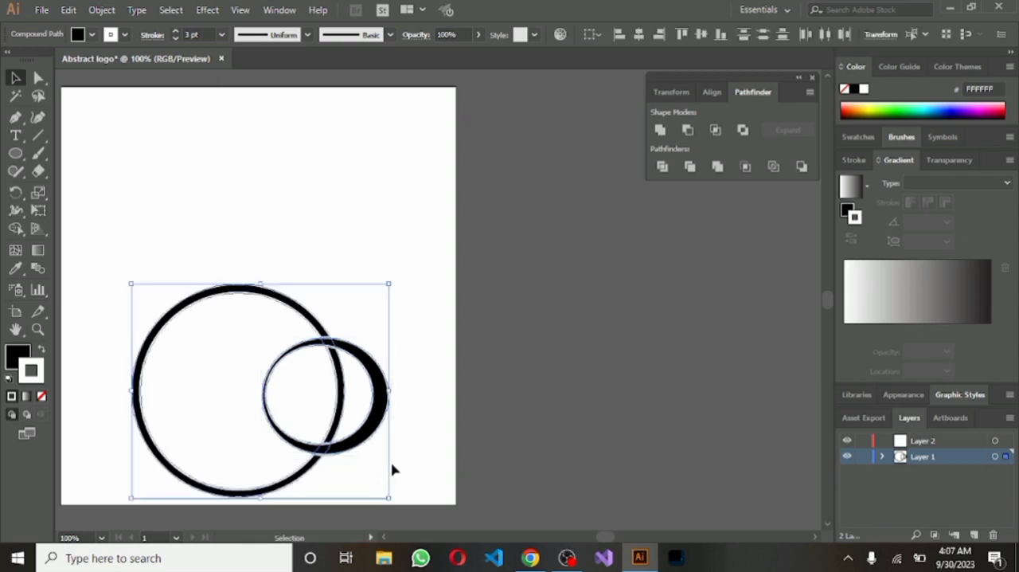
left_click(20, 230)
left_click(21, 230)
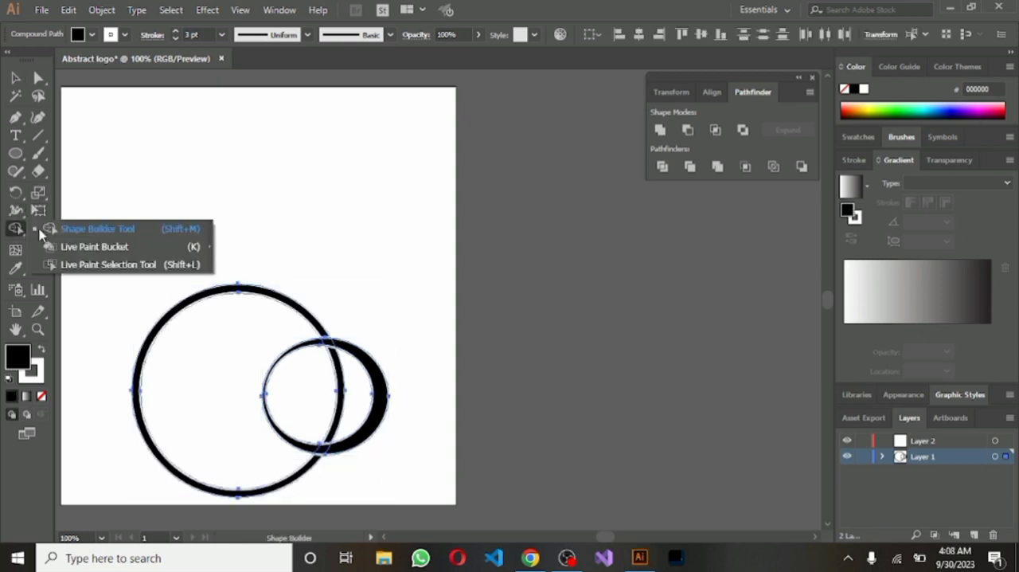
left_click(84, 232)
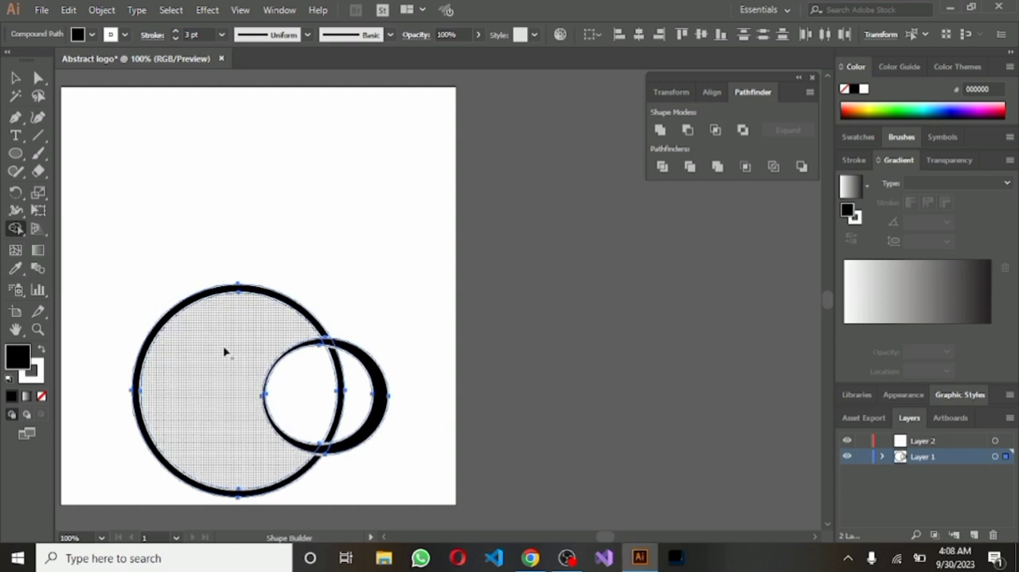
left_click_drag(226, 348, 325, 405)
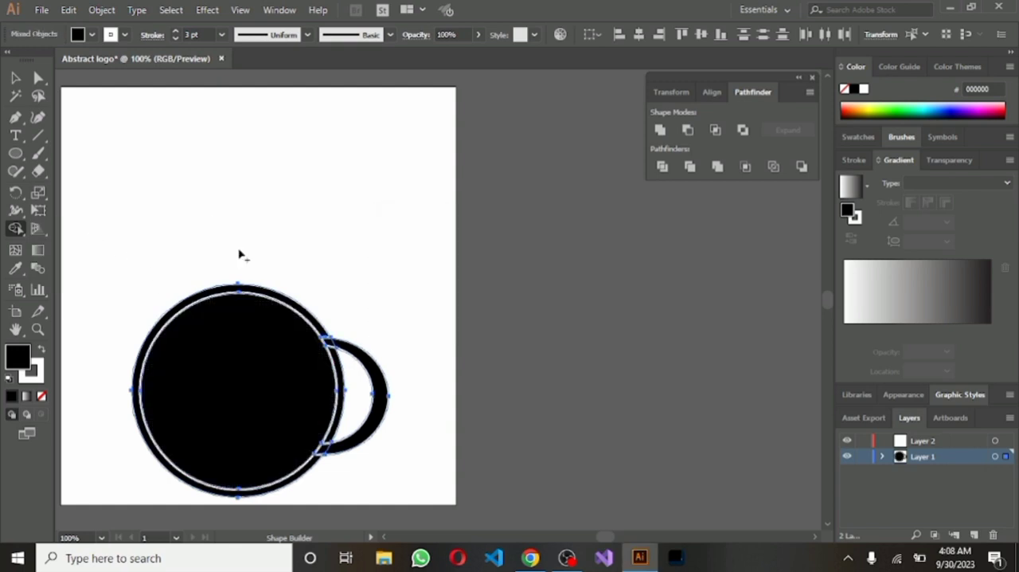
Fill the merged circle inside the large ring with white
left_click(15, 77)
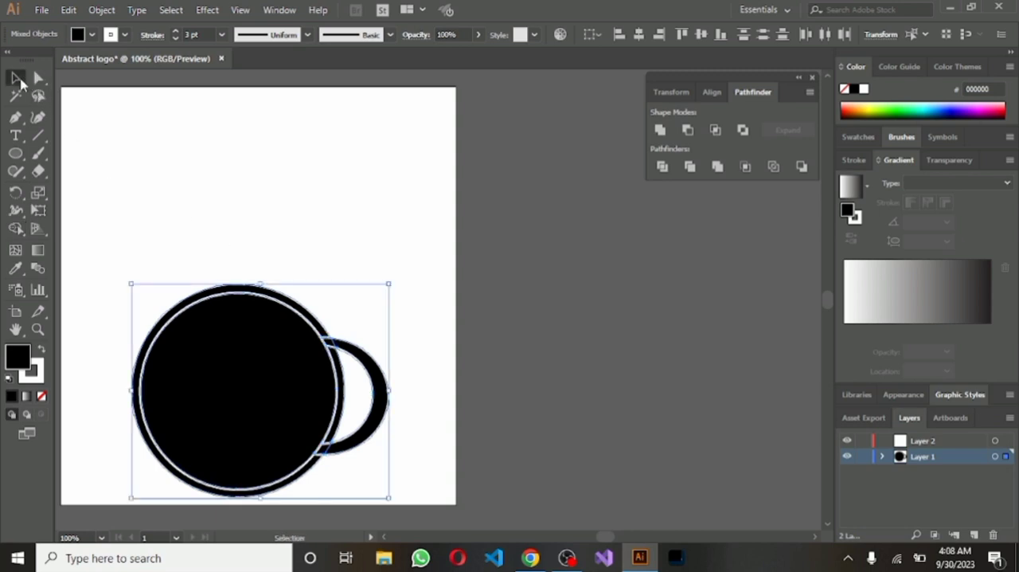
left_click(200, 243)
left_click(237, 342)
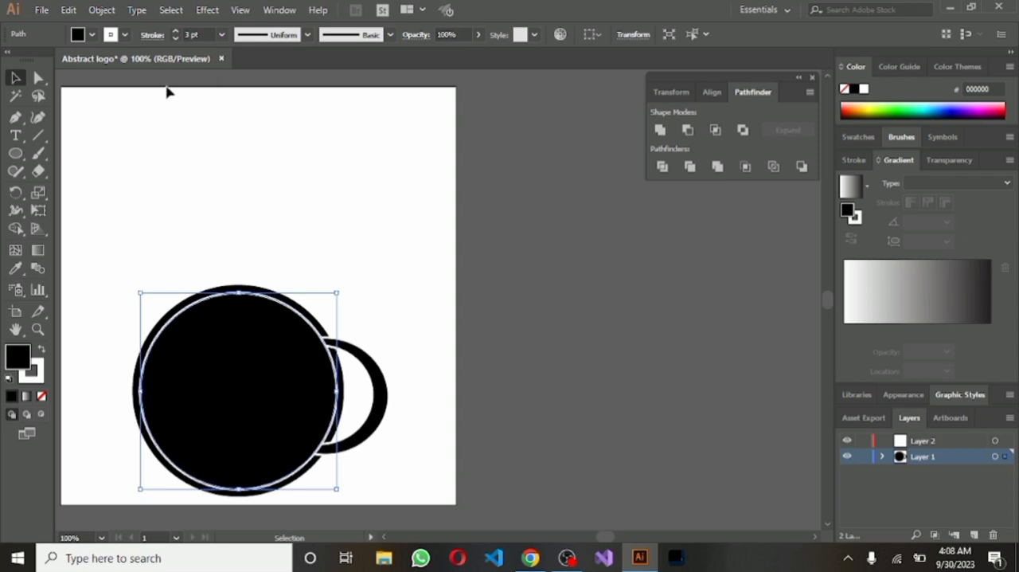
left_click(93, 35)
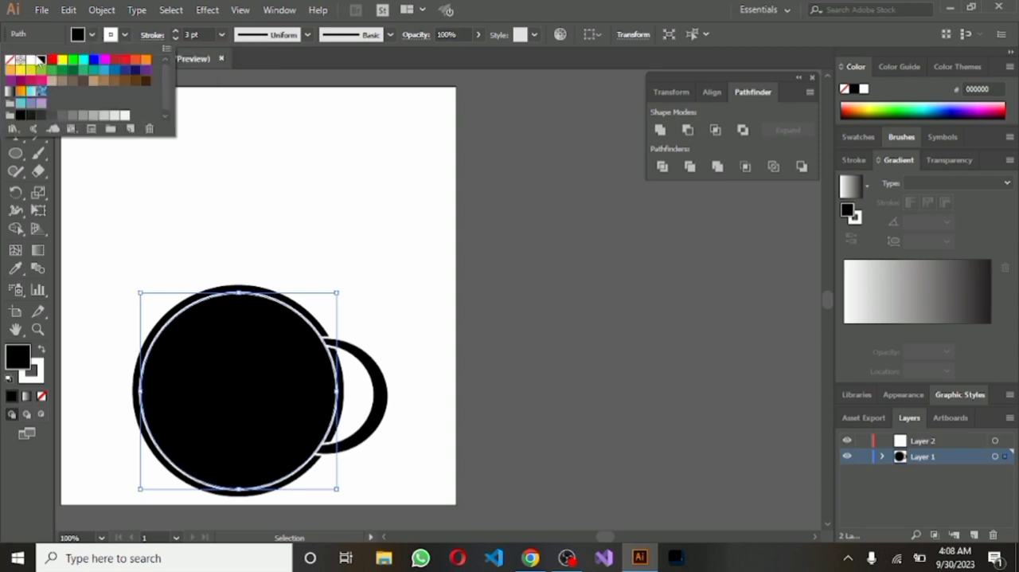
left_click(30, 60)
left_click(314, 223)
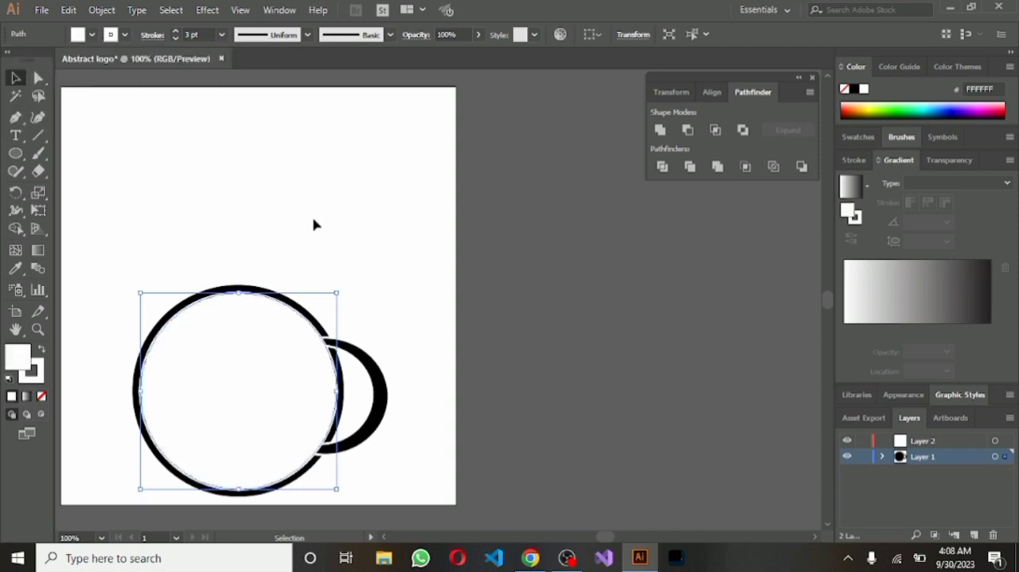
Change the stroke of the crescent beside the large ring to black
left_click(378, 364)
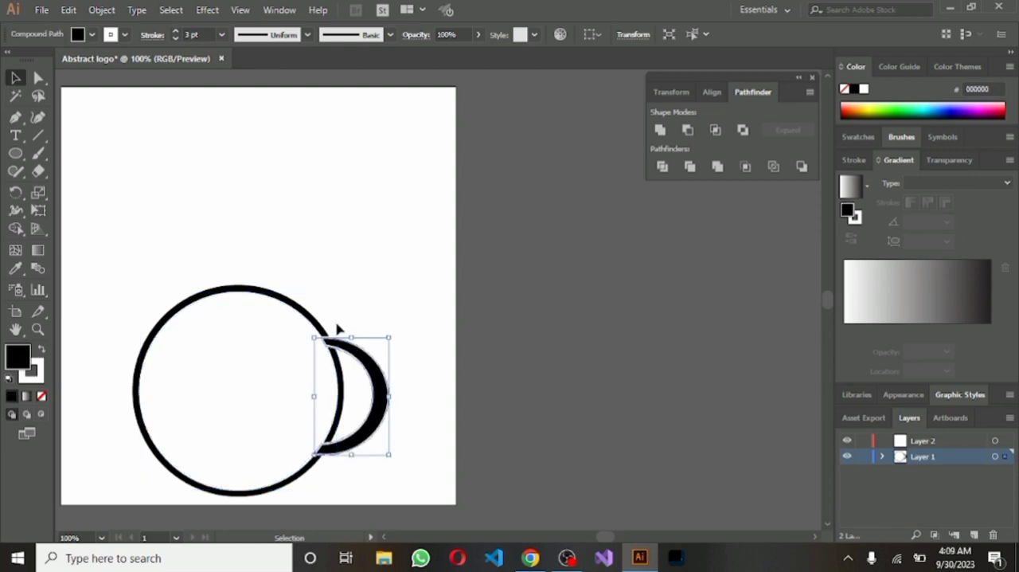
left_click(125, 35)
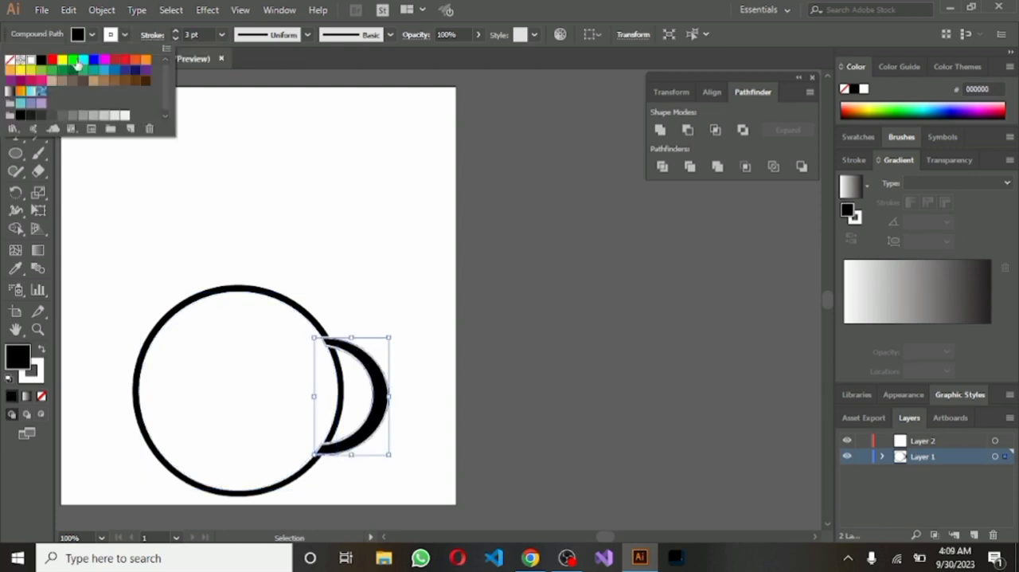
left_click(45, 62)
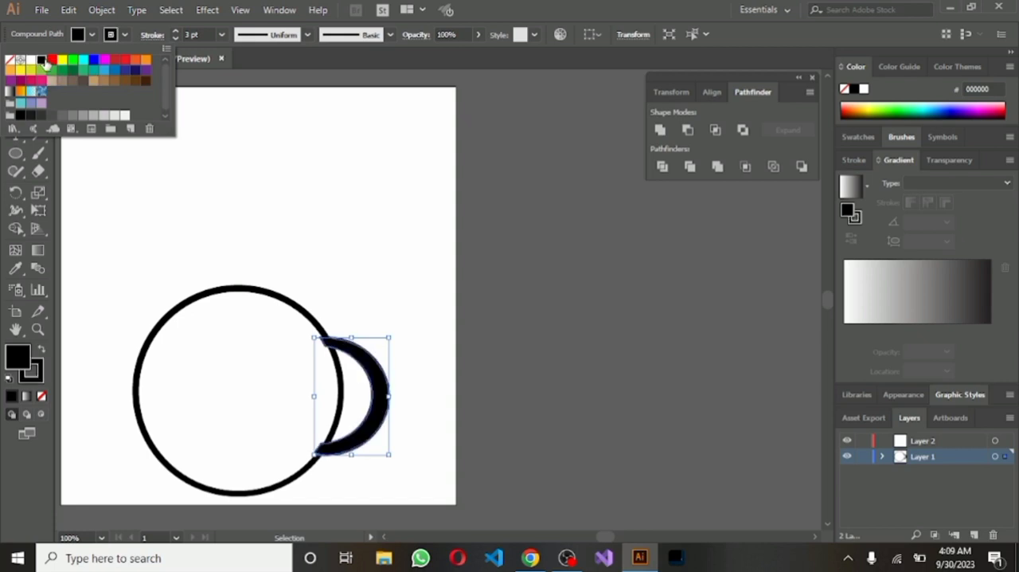
left_click(378, 297)
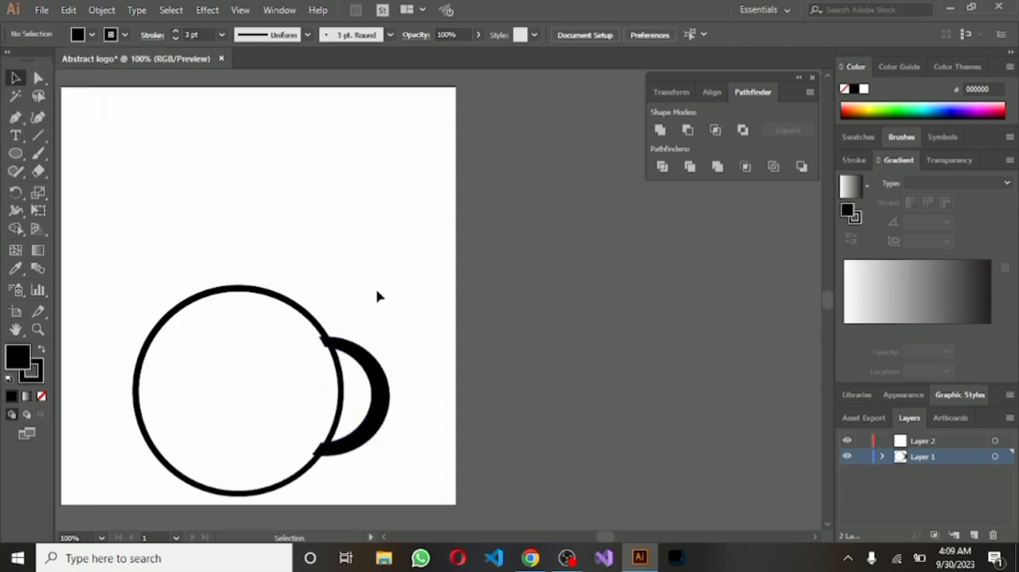
Nudge the crescent slightly to the right so its tips line up with the large ring's outline
left_click(370, 370)
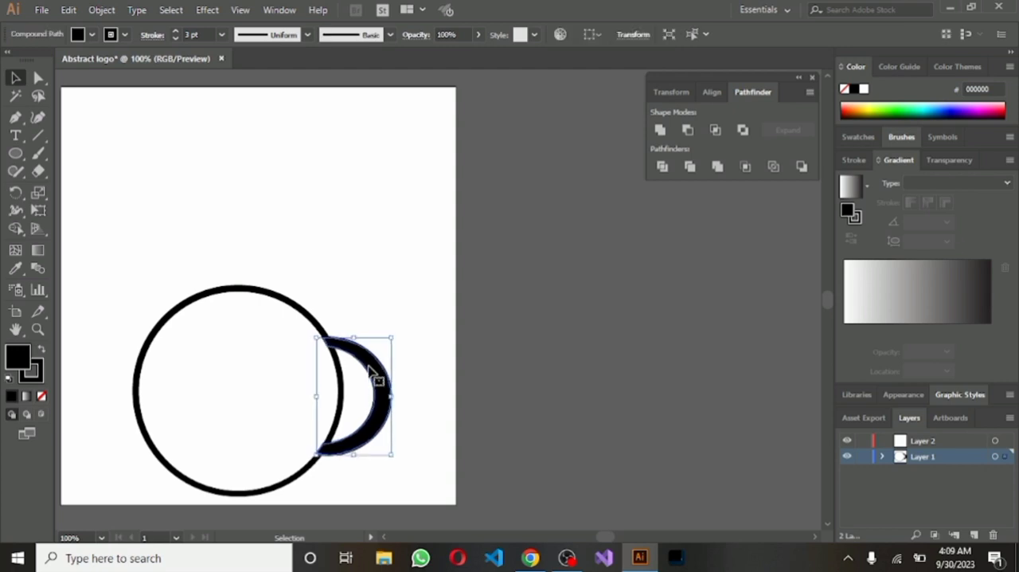
key("ctrl+shift+[")
left_click(340, 284)
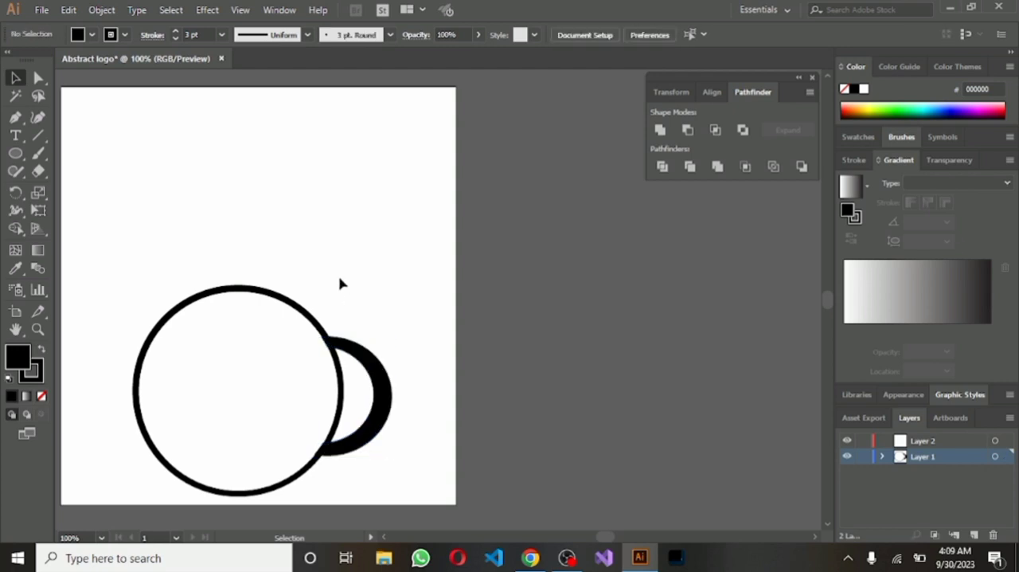
left_click(363, 444)
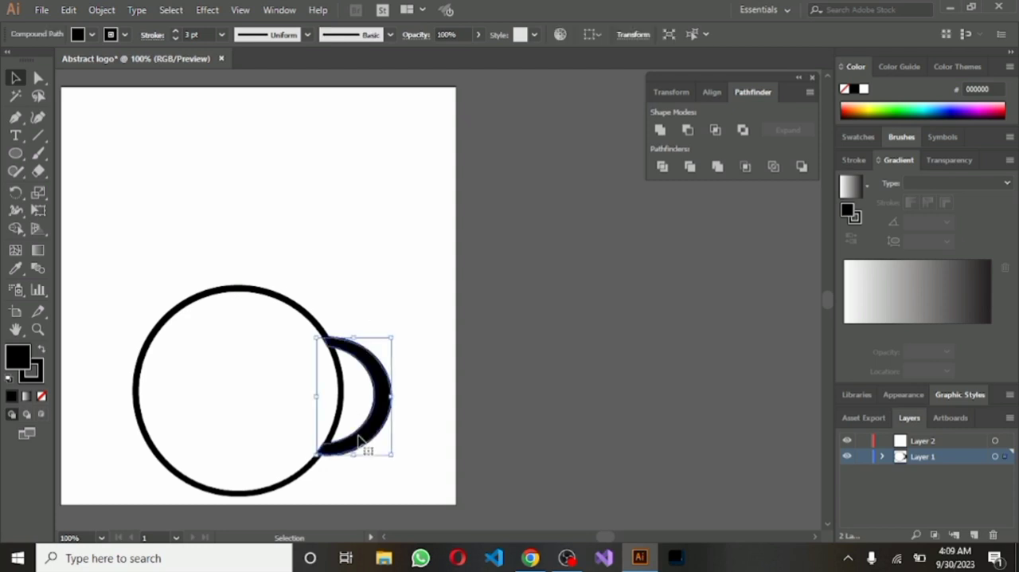
left_click(336, 276)
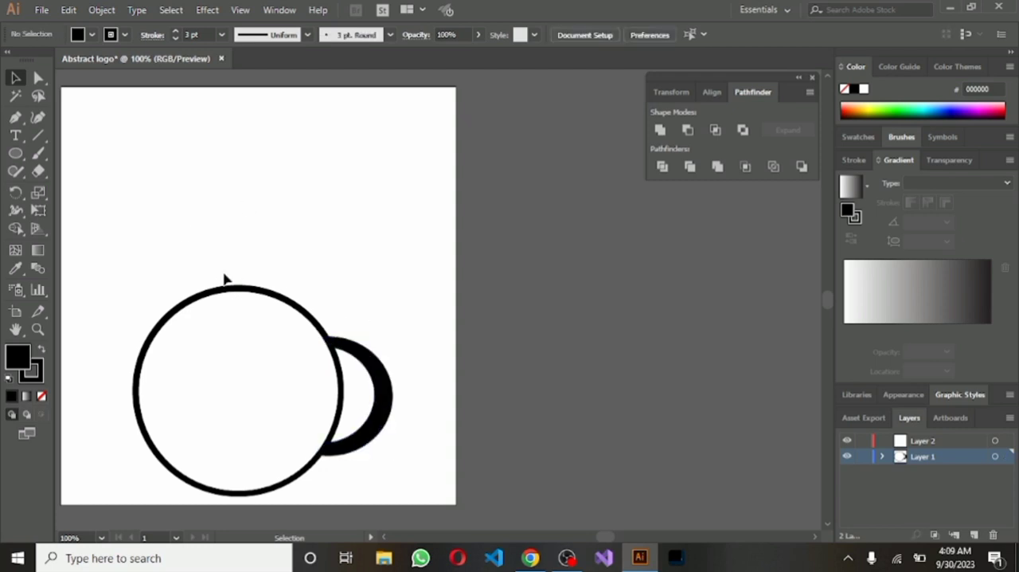
Draw a black ellipse of about 244 x 211 px on a new layer and move it over the large ring's upper part
left_click(20, 155)
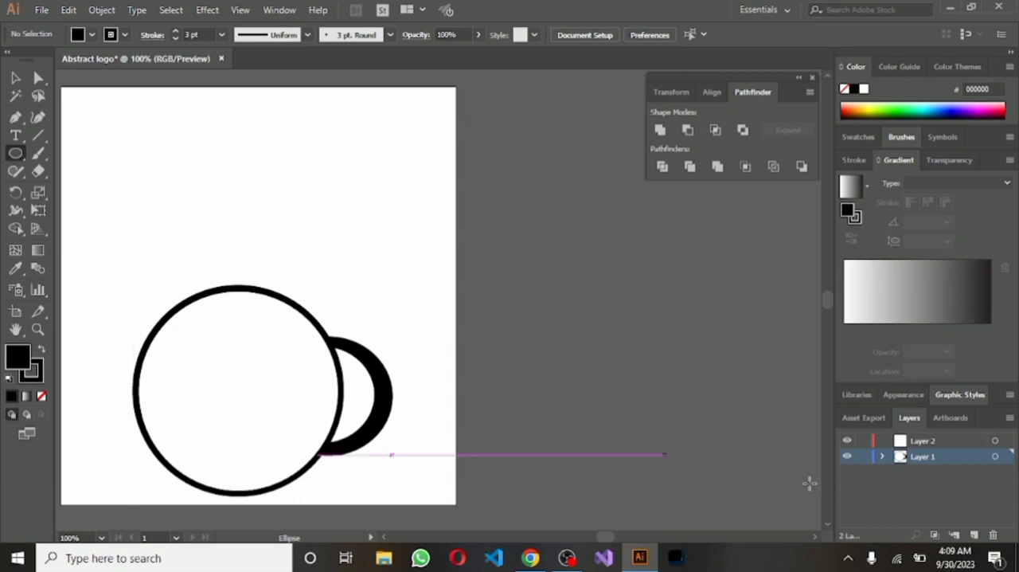
left_click(975, 533)
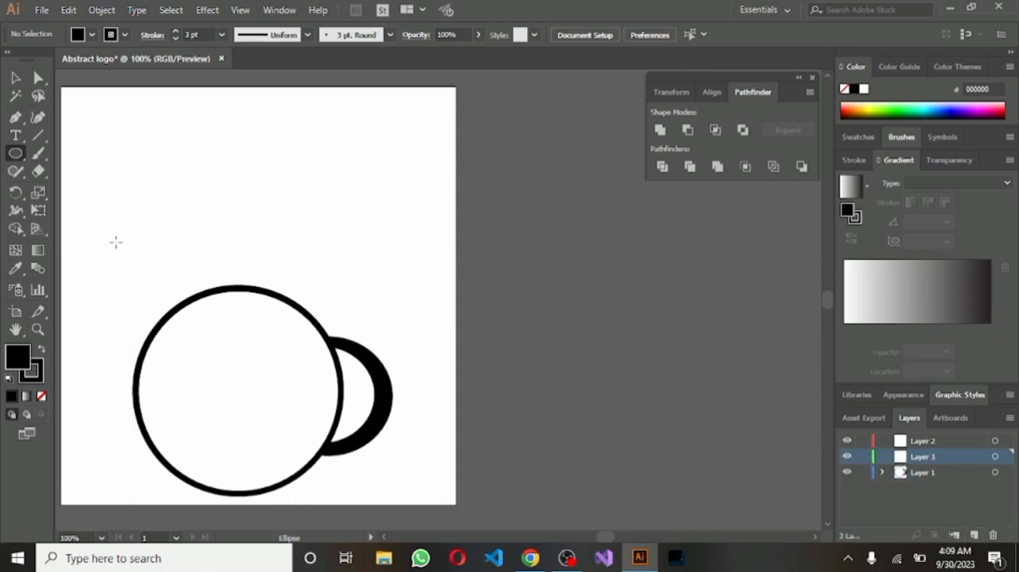
left_click_drag(115, 242, 297, 399)
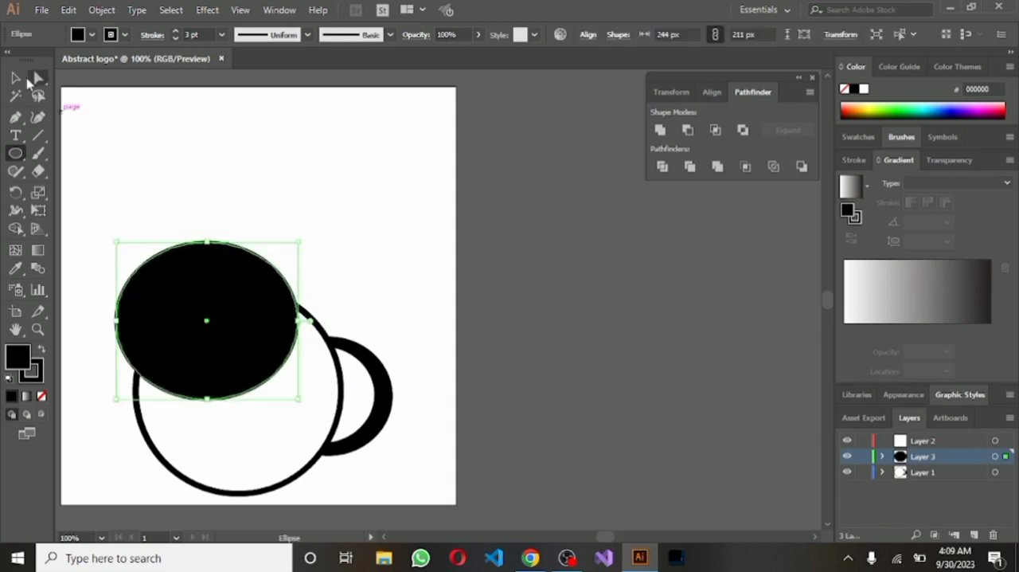
left_click(16, 79)
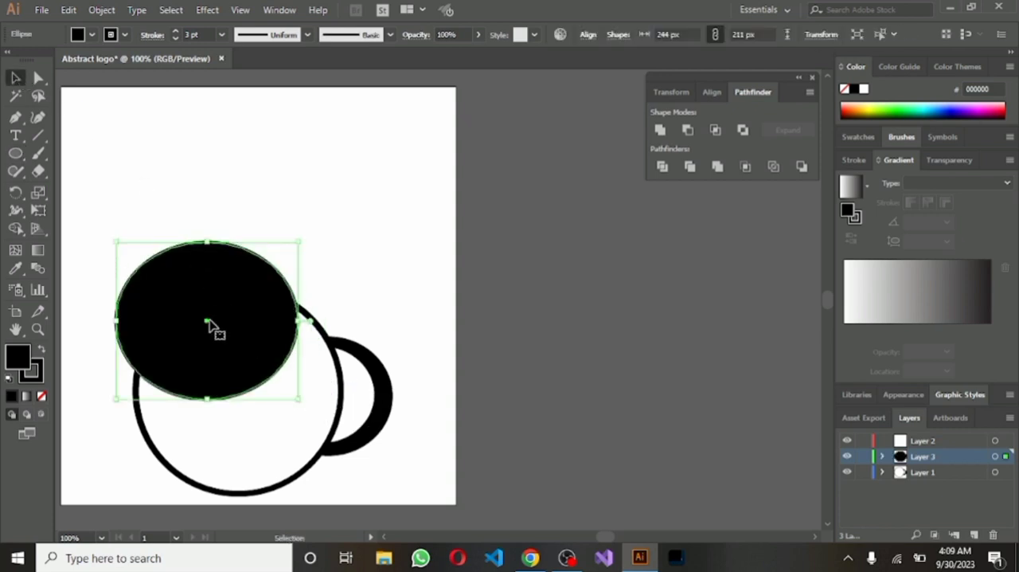
left_click_drag(207, 322, 227, 309)
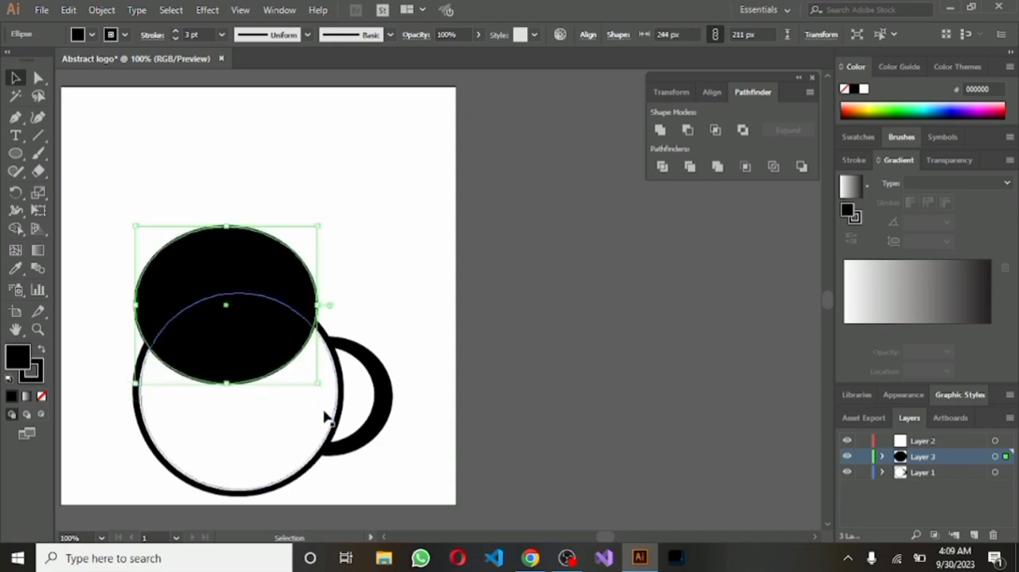
Rotate the ellipse, the large ring and the crescent together slightly clockwise
left_click_drag(95, 256, 395, 469)
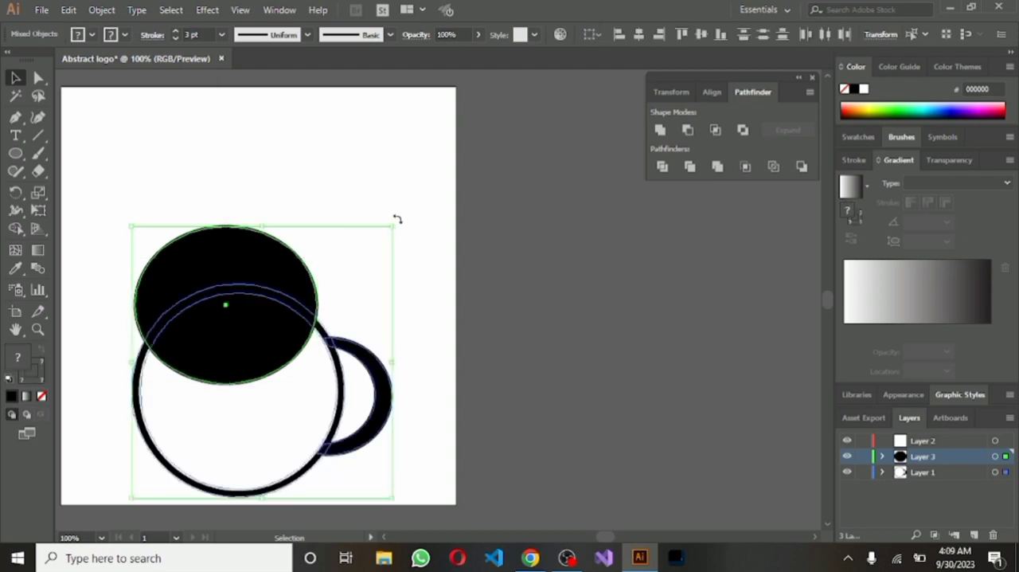
left_click_drag(397, 219, 404, 237)
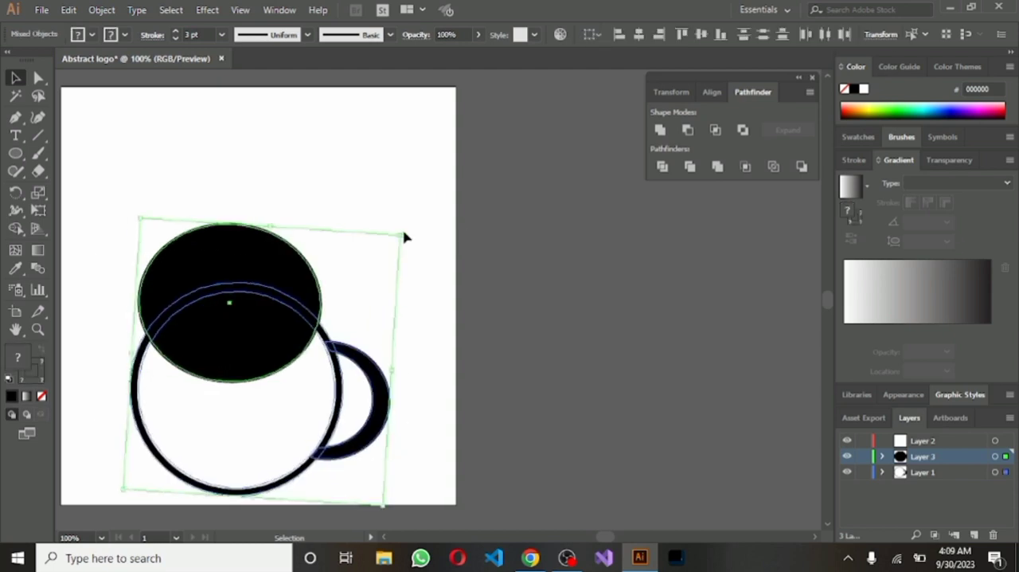
left_click(302, 191)
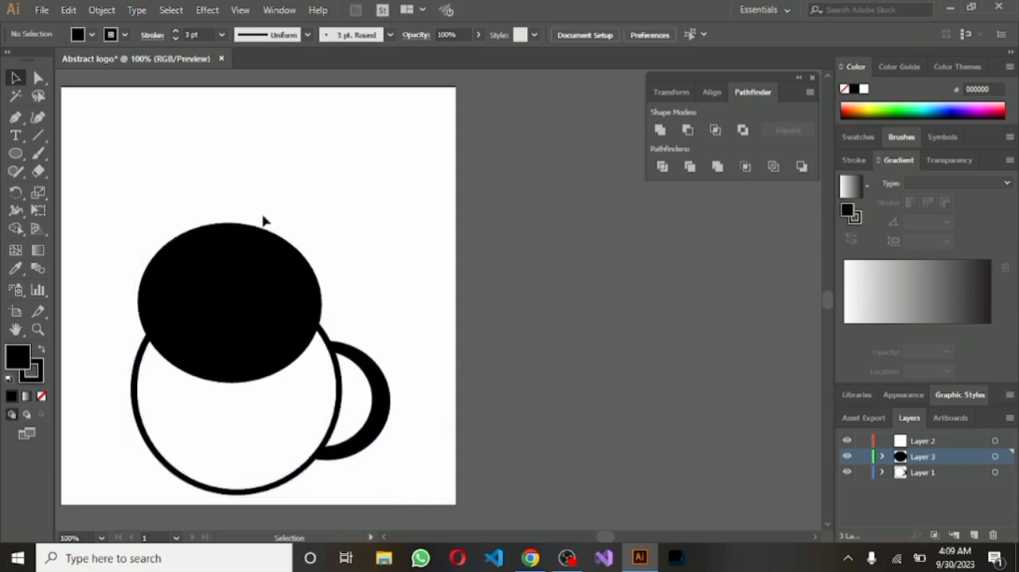
Narrow the black ellipse to about 231 px wide so both its sides sit within the large ring's outline
left_click(224, 260)
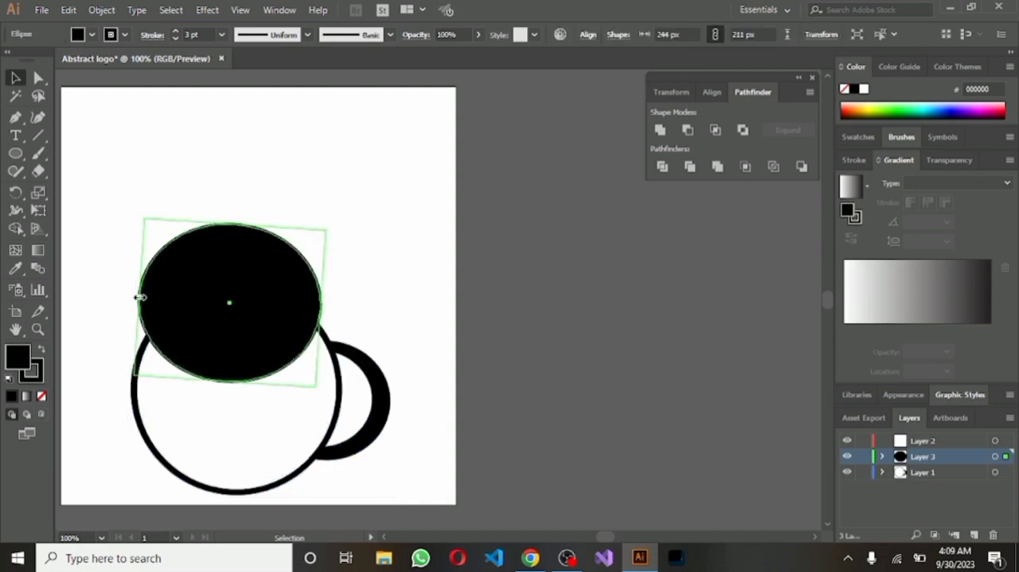
left_click_drag(140, 296, 134, 296)
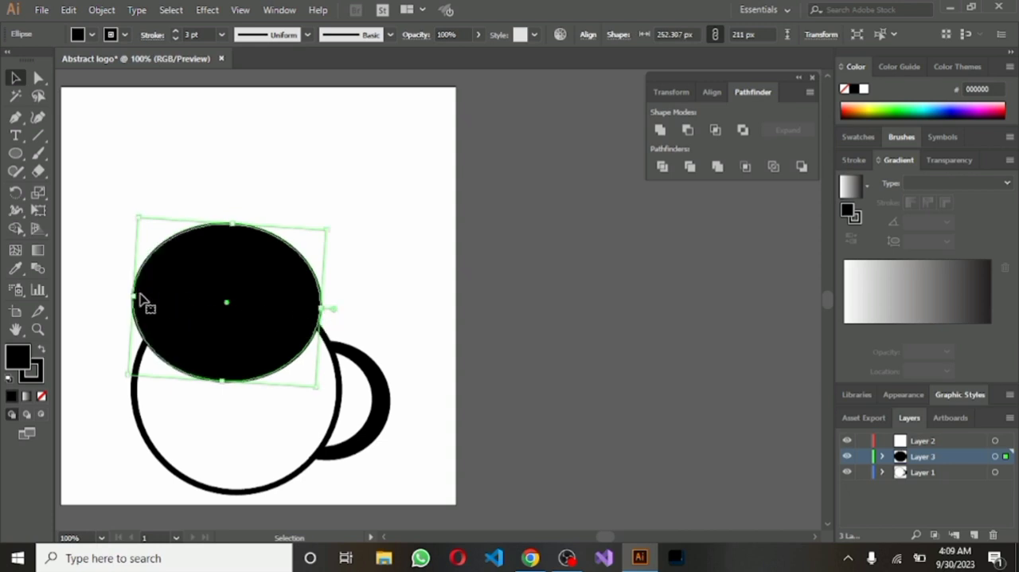
left_click_drag(140, 296, 144, 296)
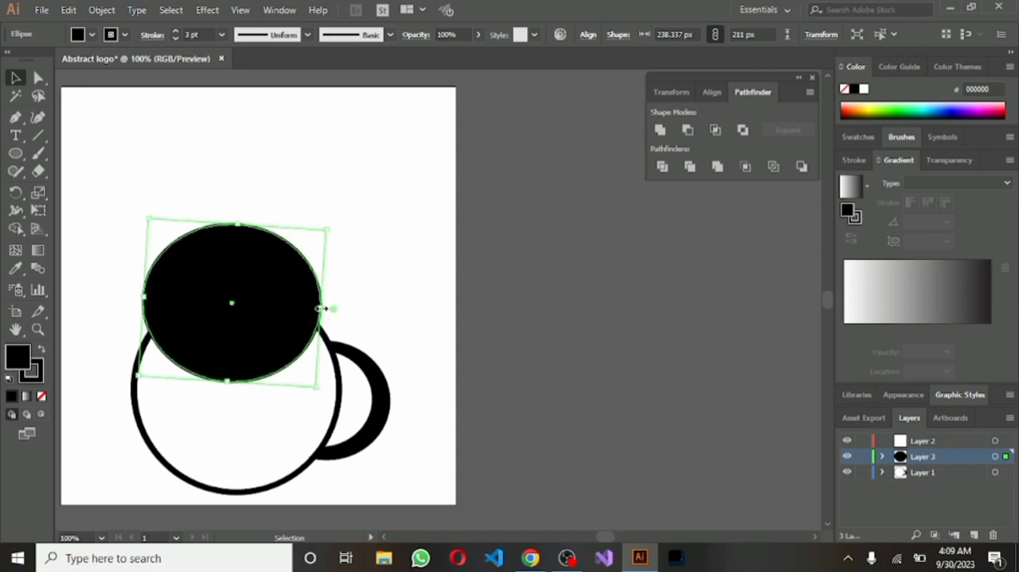
left_click_drag(321, 307, 315, 307)
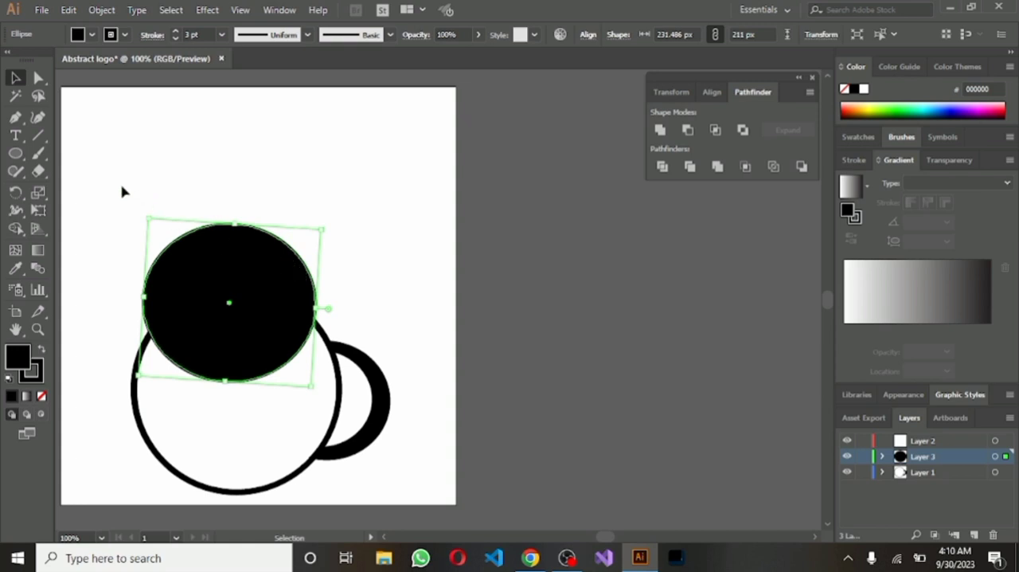
Subtract the ellipse from the large ring with Minus Front to cut the ring open along its upper part
left_click_drag(123, 189, 199, 436)
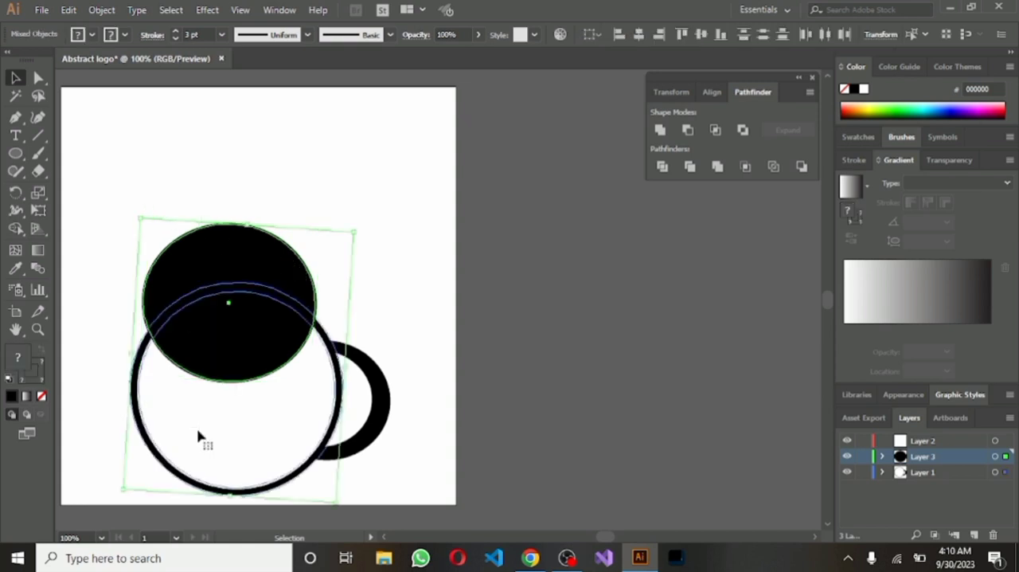
left_click(689, 130)
left_click(311, 141)
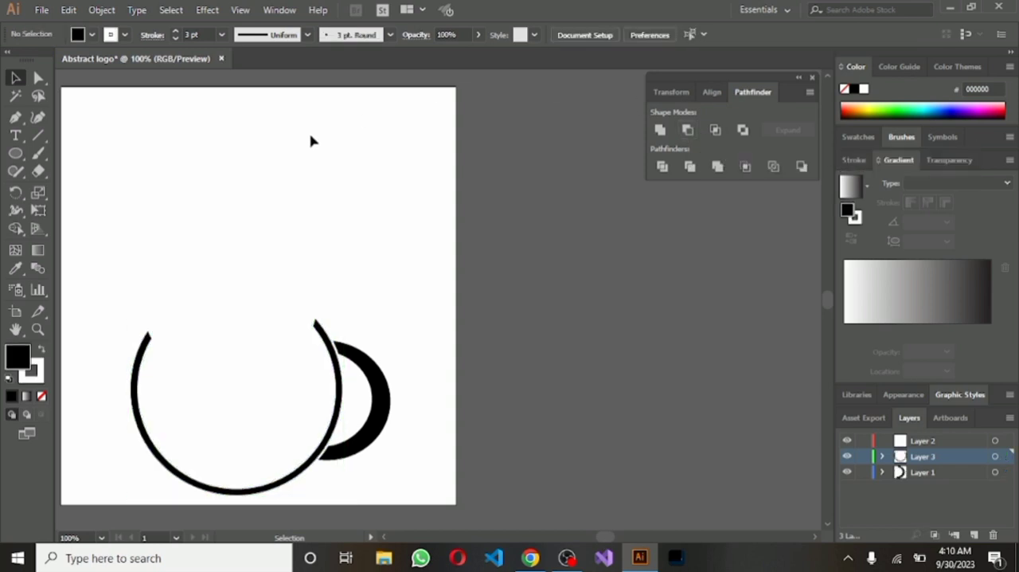
Nudge the crescent closer to the open ring, and rotate both shapes slightly clockwise until the ring's ends are level
left_click(382, 383)
left_click(236, 376)
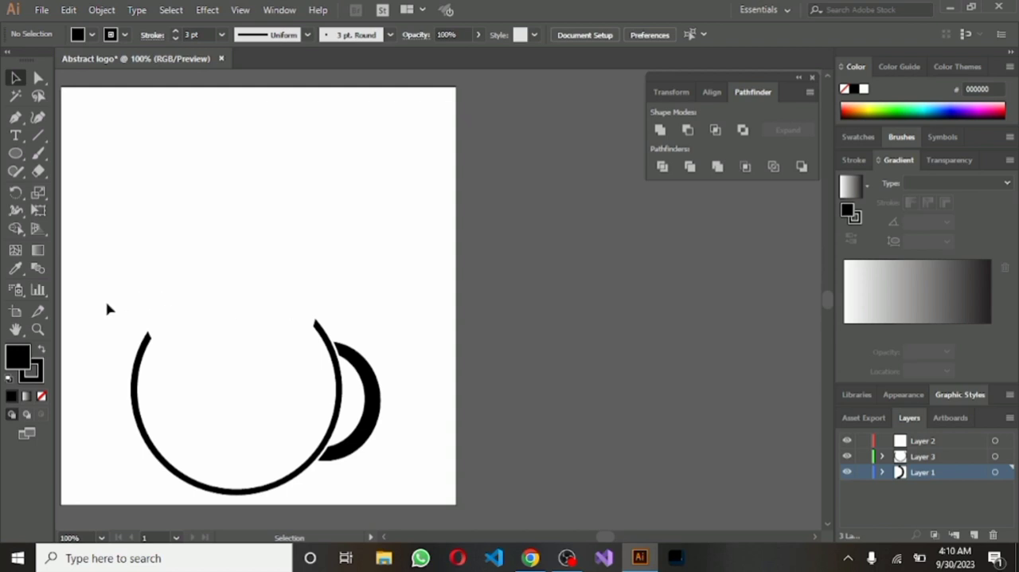
left_click_drag(117, 324, 414, 448)
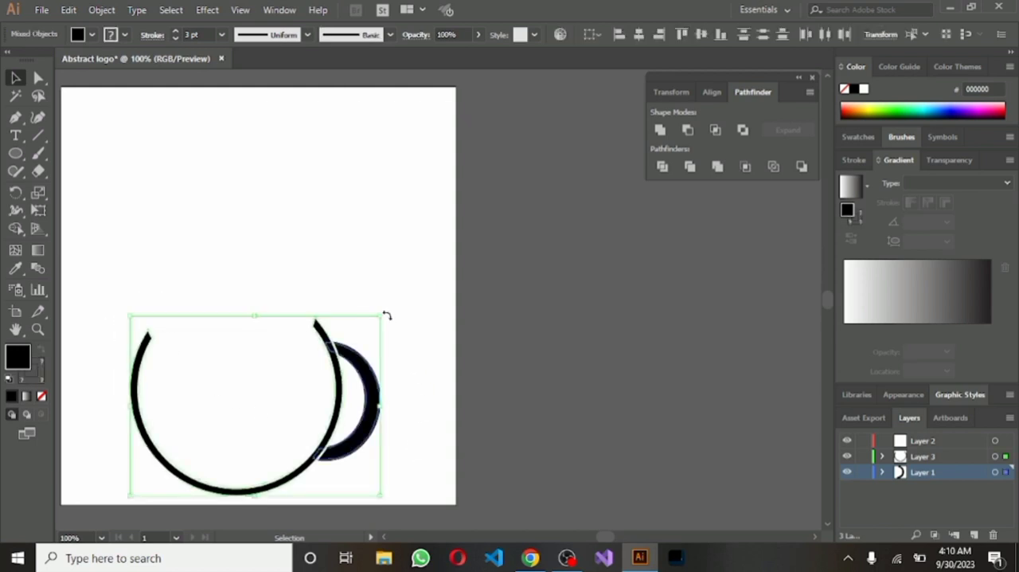
left_click_drag(386, 315, 390, 325)
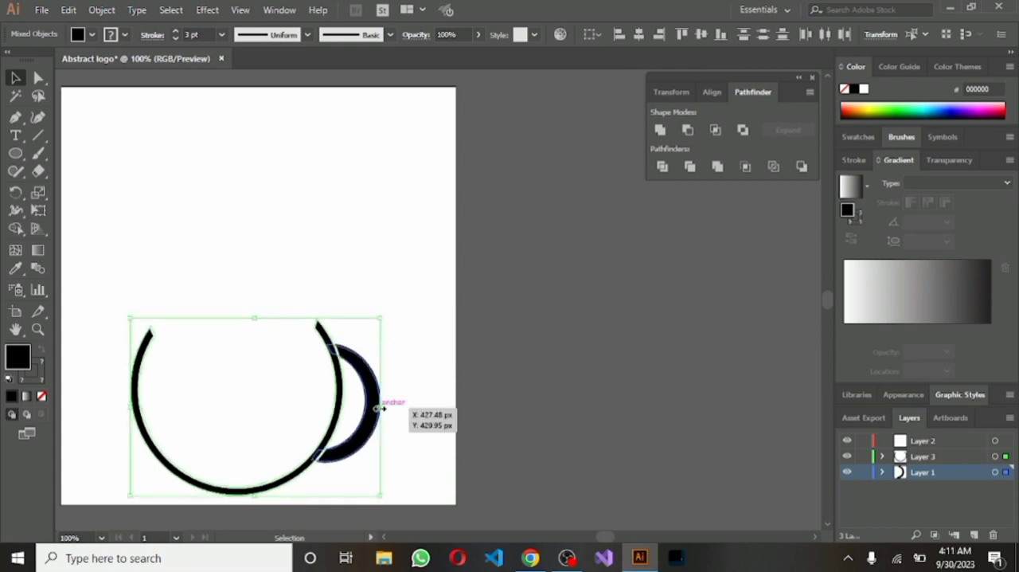
left_click_drag(389, 410, 395, 419)
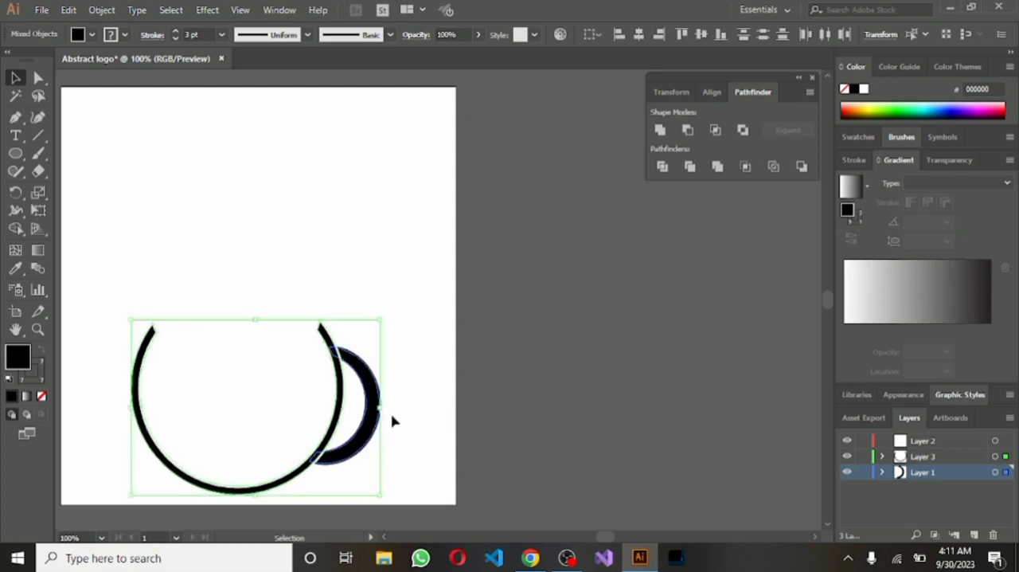
left_click(335, 276)
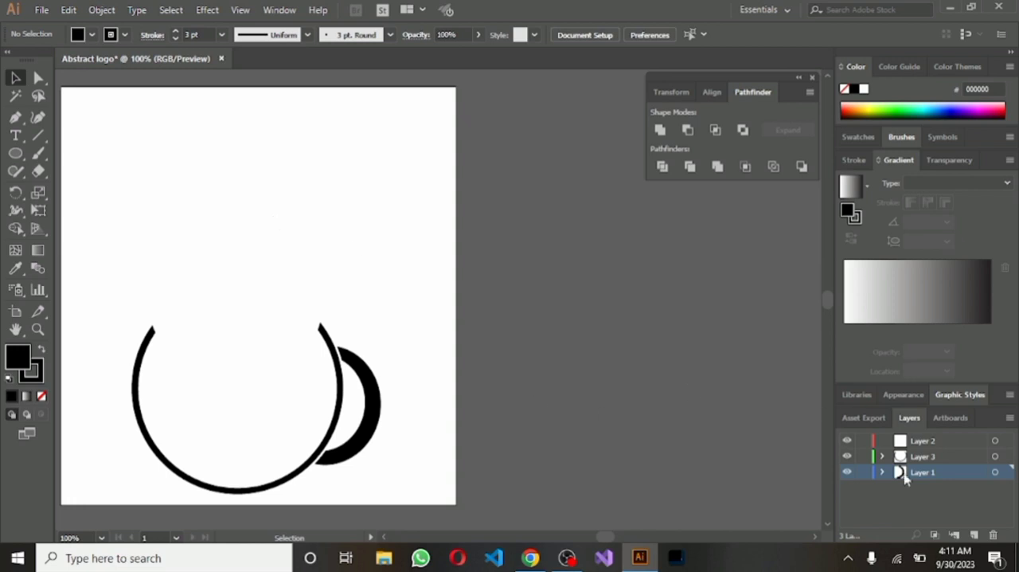
Draw a black circle of about 199 px on a new layer and move it inside the open ring
left_click(978, 533)
left_click(15, 156)
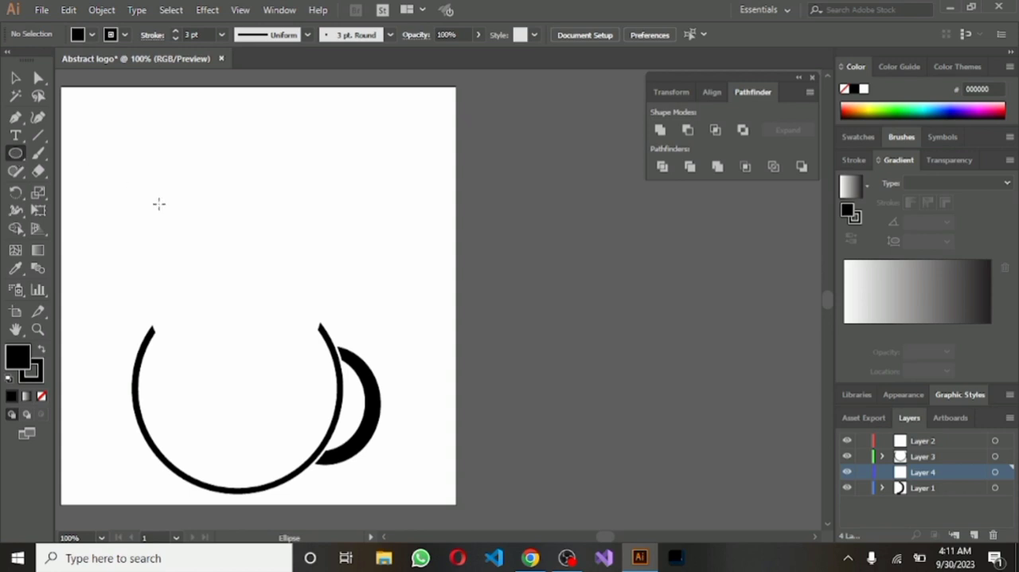
left_click_drag(125, 142, 275, 291)
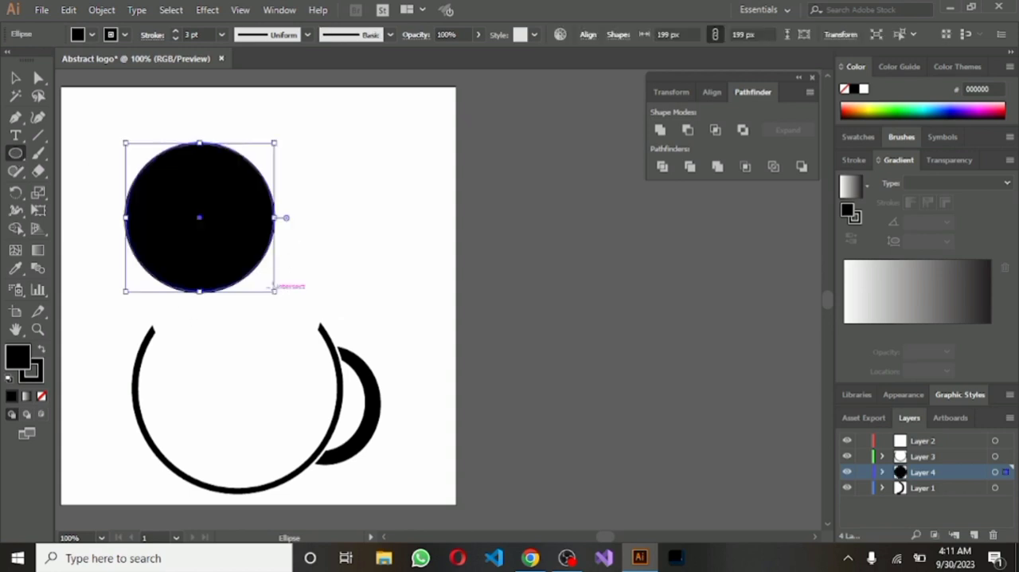
left_click_drag(200, 222, 224, 398)
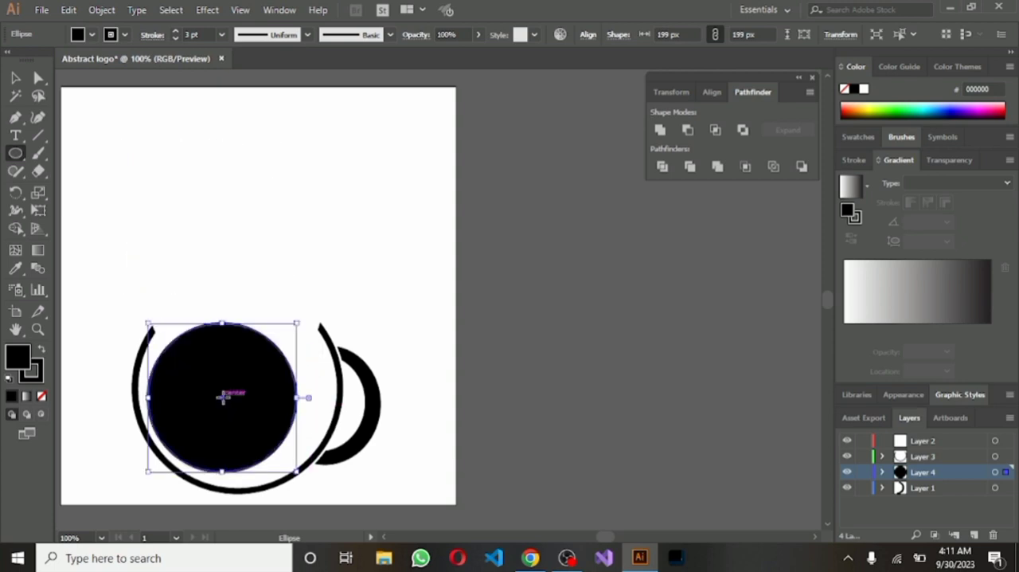
Enlarge the black circle to about 243 x 243 px and nudge it left to centre it within the open ring
left_click_drag(297, 325, 329, 300)
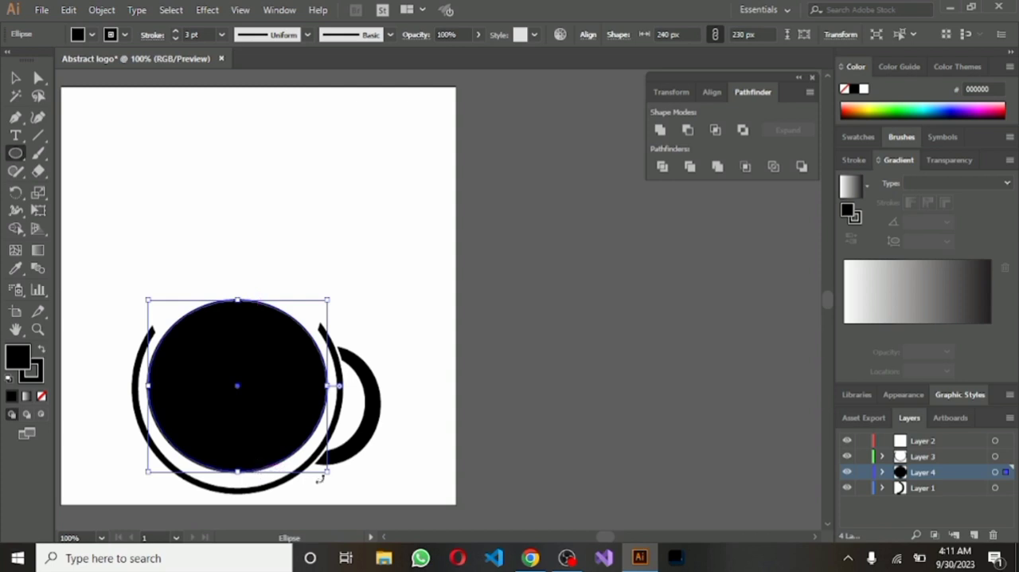
left_click_drag(329, 473, 332, 483)
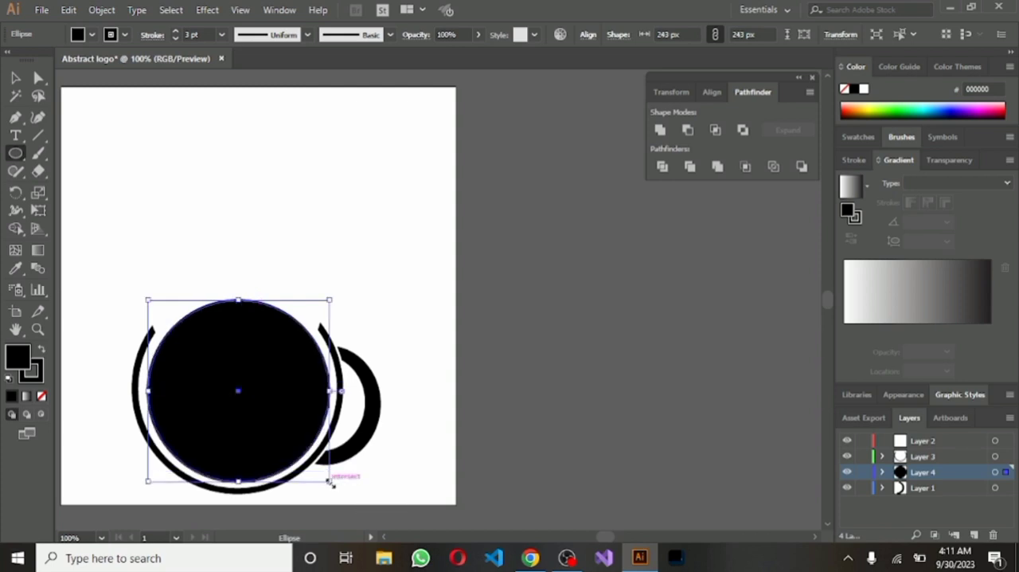
key("Left")
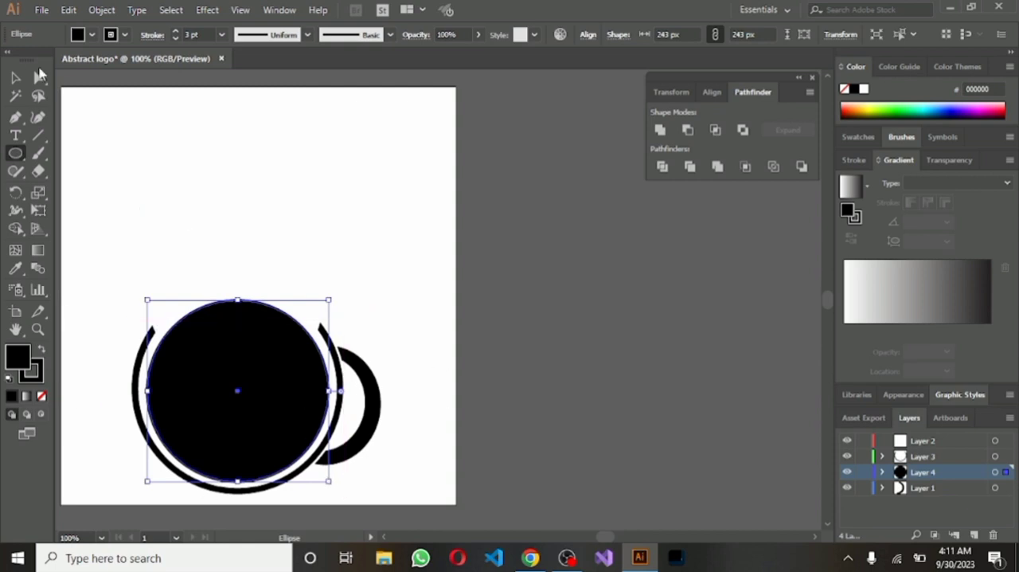
left_click(14, 78)
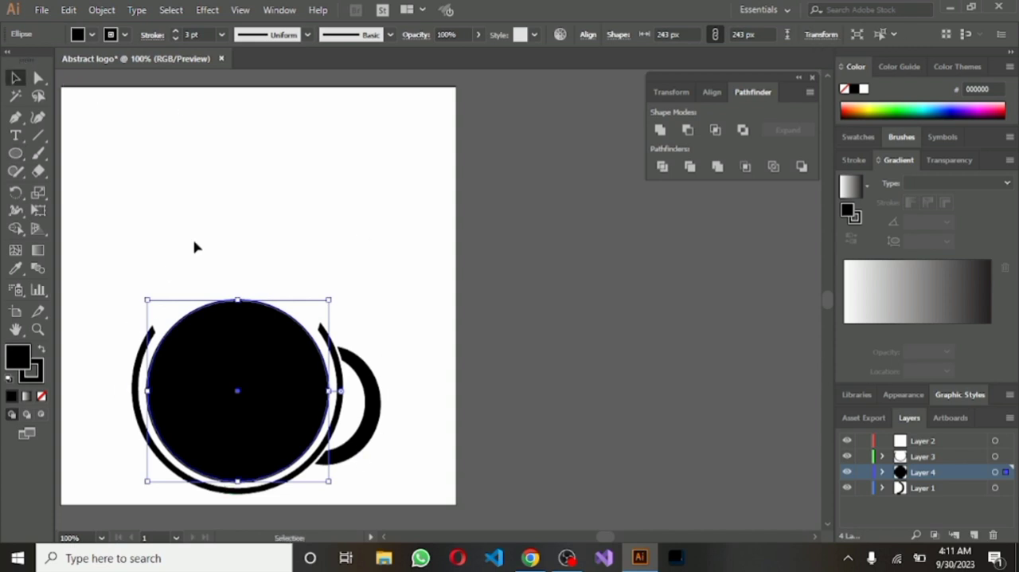
left_click(230, 234)
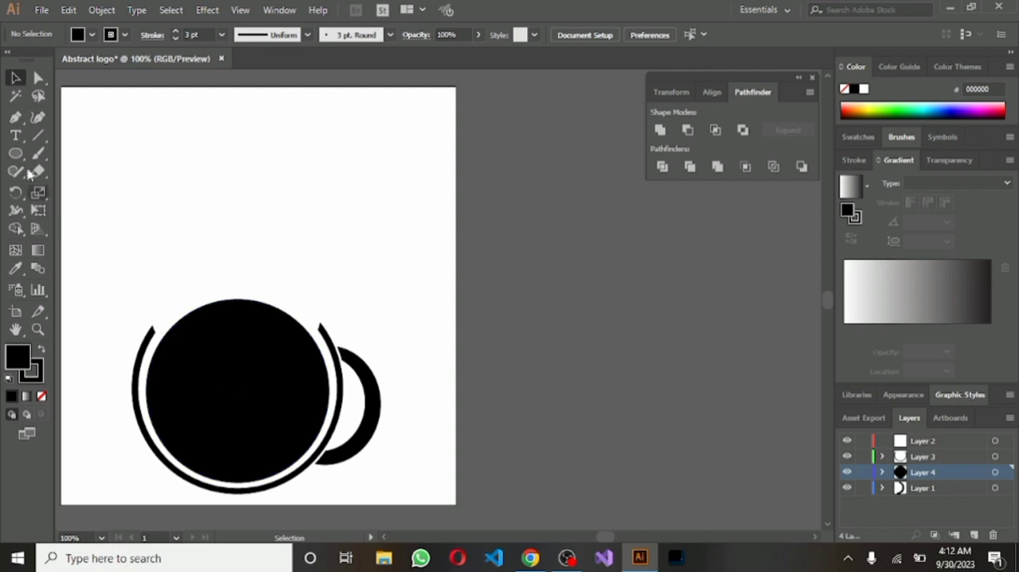
left_click(16, 118)
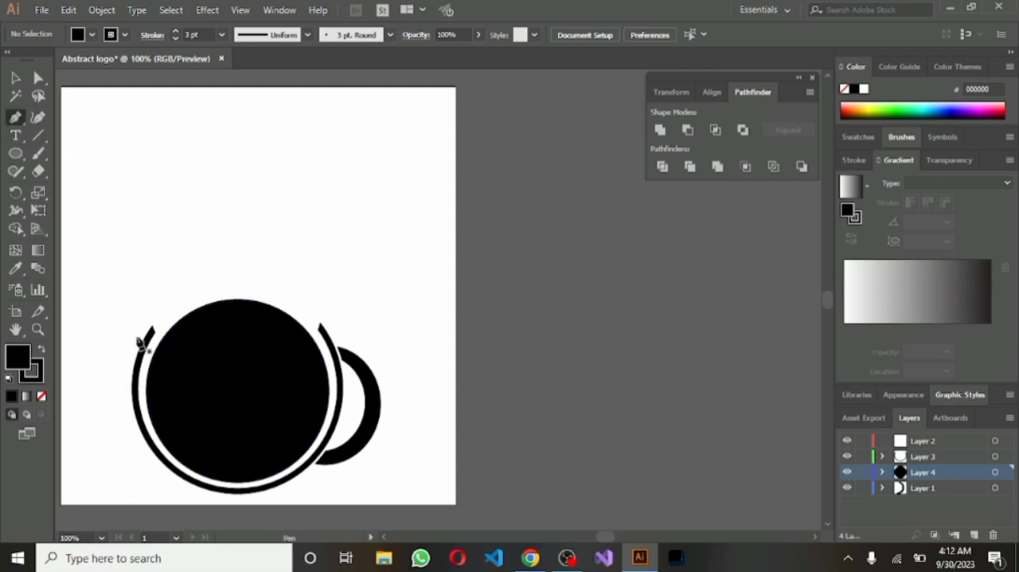
left_click(147, 301)
left_click_drag(143, 390, 157, 391)
key("ctrl+z")
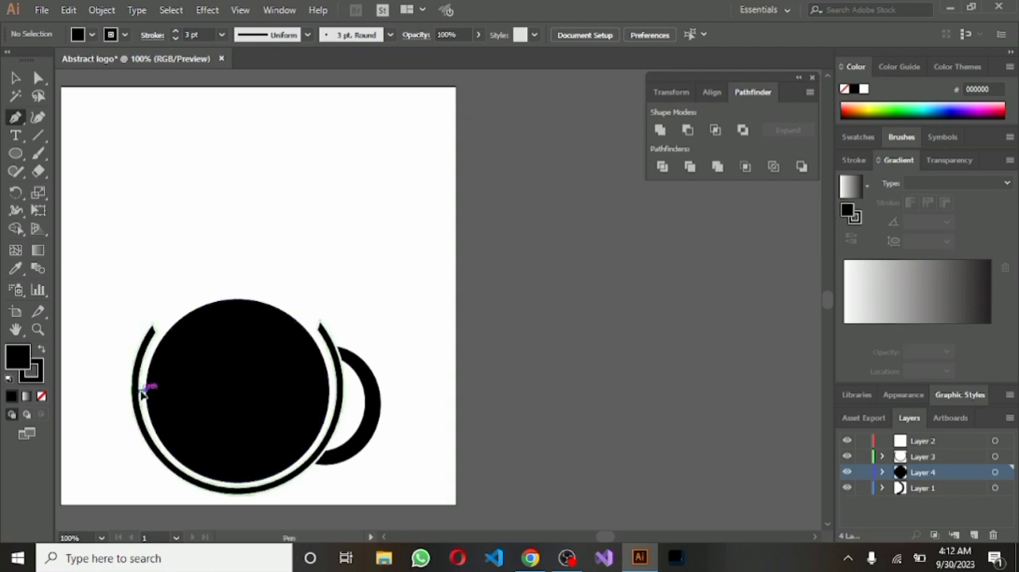
left_click(144, 390)
left_click_drag(142, 392, 149, 397)
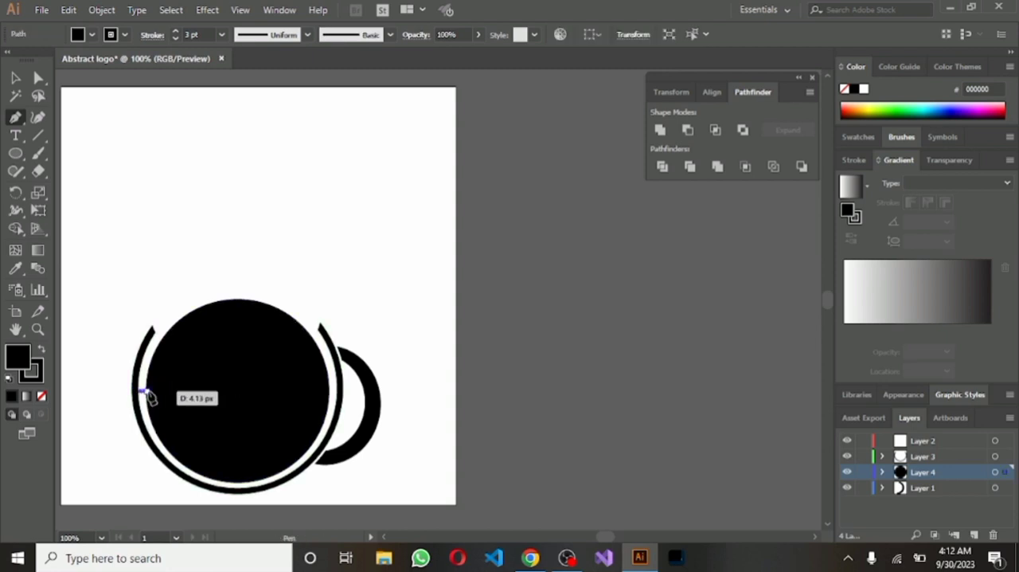
key("ctrl+z")
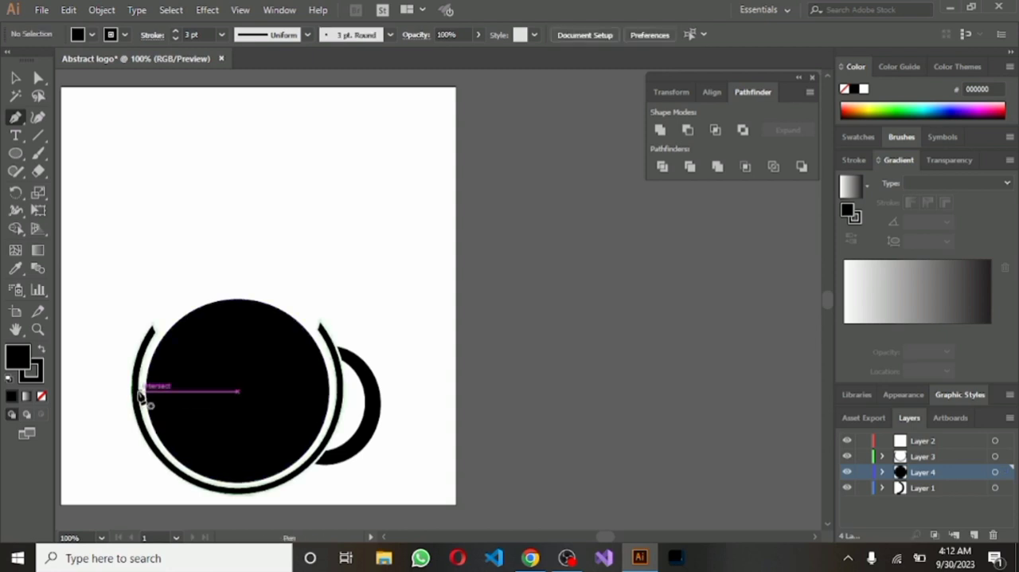
Draw an S-shaped wave about 259 px wide with the Pen tool across the black circle, passing through its centre, and retract the end handle
left_click(142, 392)
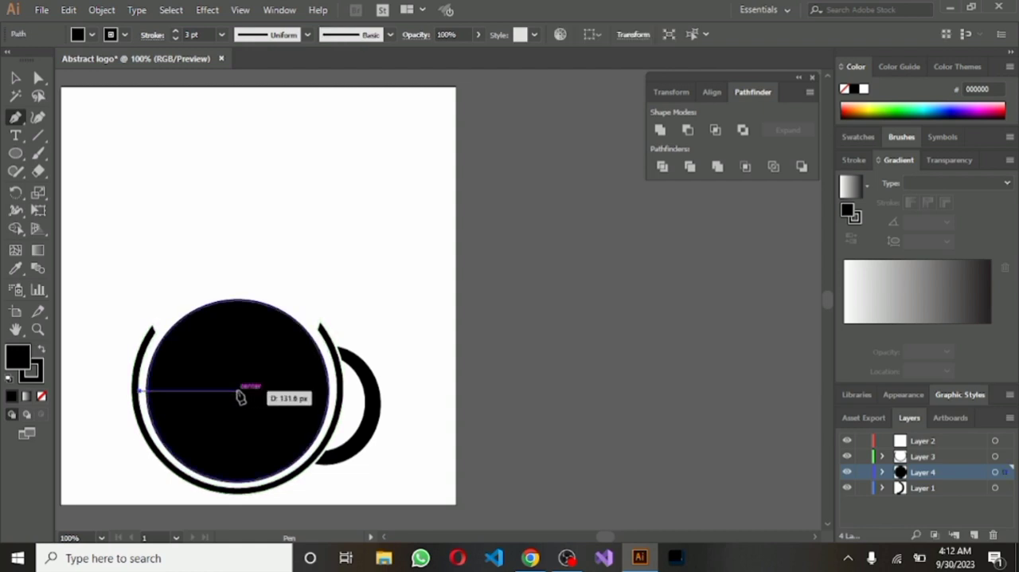
left_click_drag(239, 391, 296, 434)
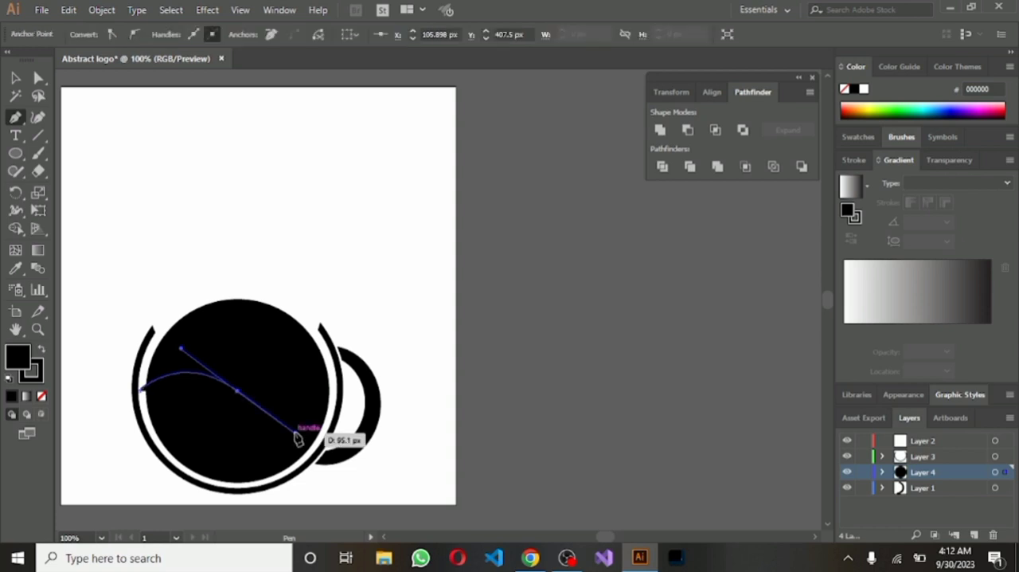
left_click_drag(241, 398, 382, 365)
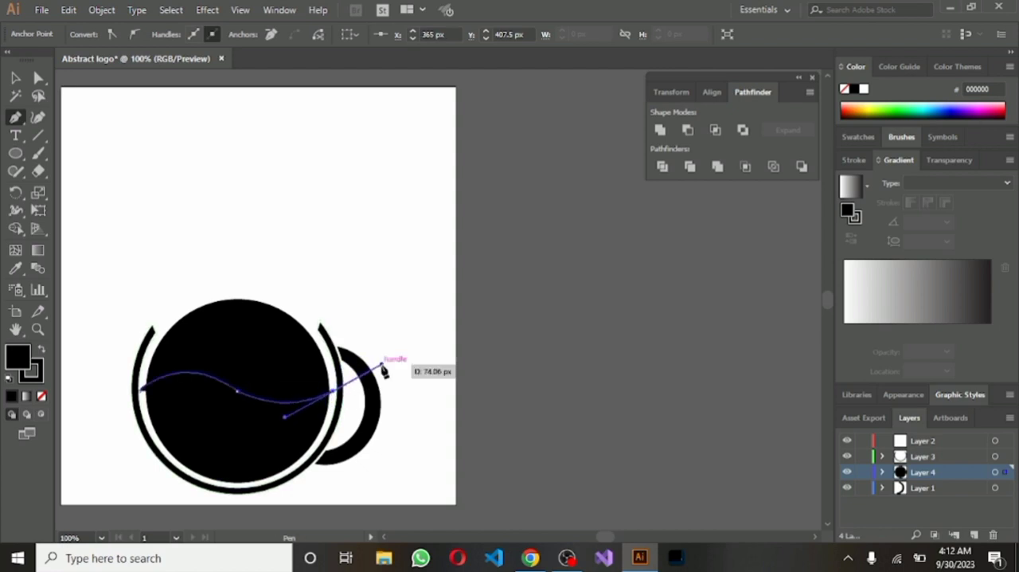
left_click_drag(384, 371, 384, 371)
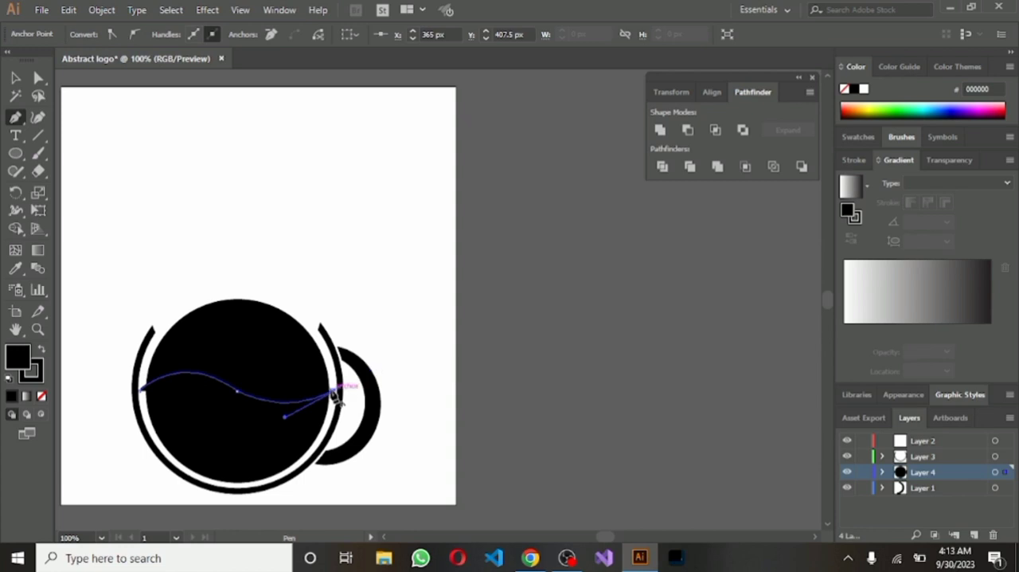
left_click_drag(333, 391, 283, 251)
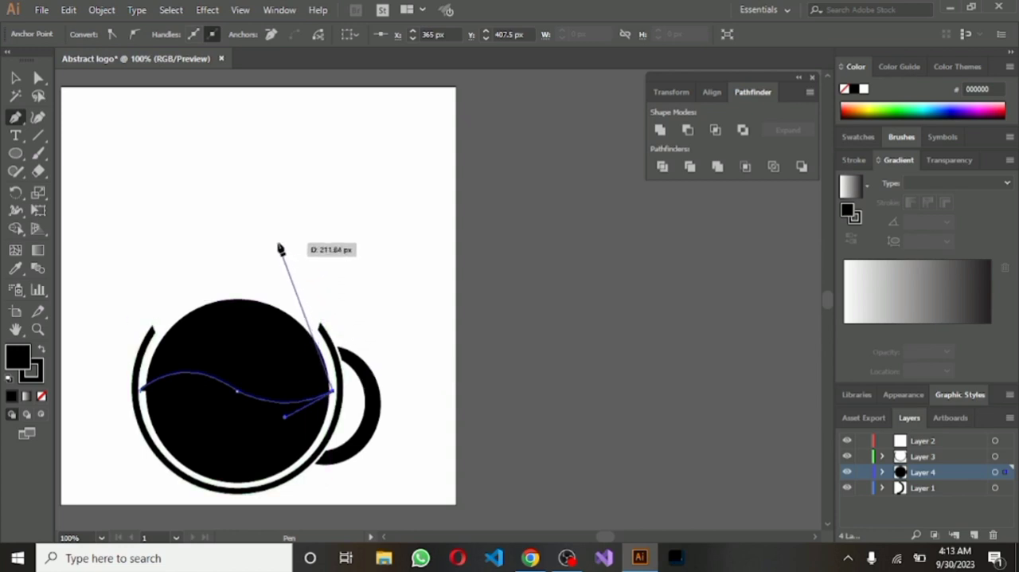
Extend the wave path to an apex above the circle at about 226, 172 px and close it at the wave's starting point
left_click_drag(230, 214, 159, 185)
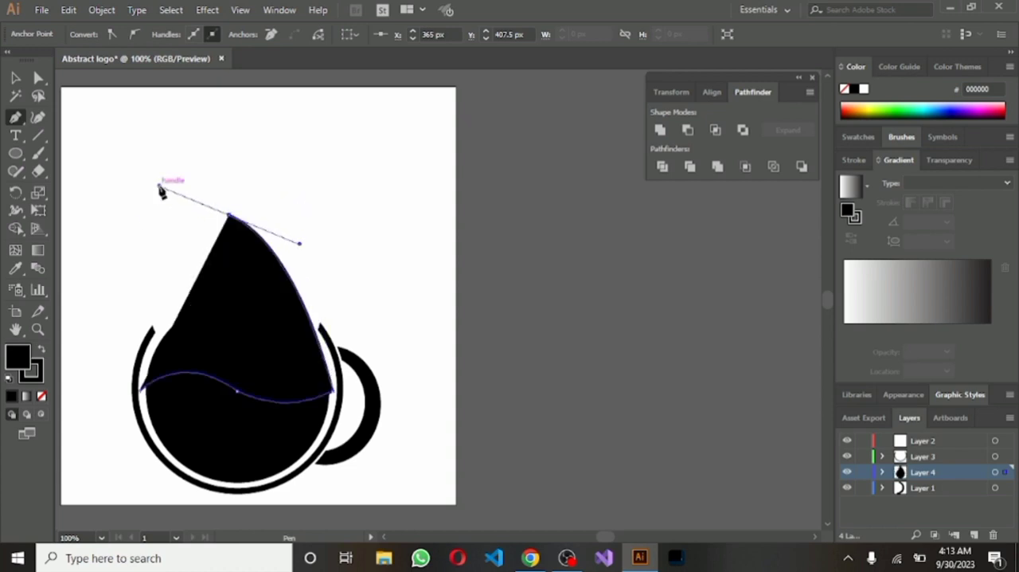
left_click(229, 217)
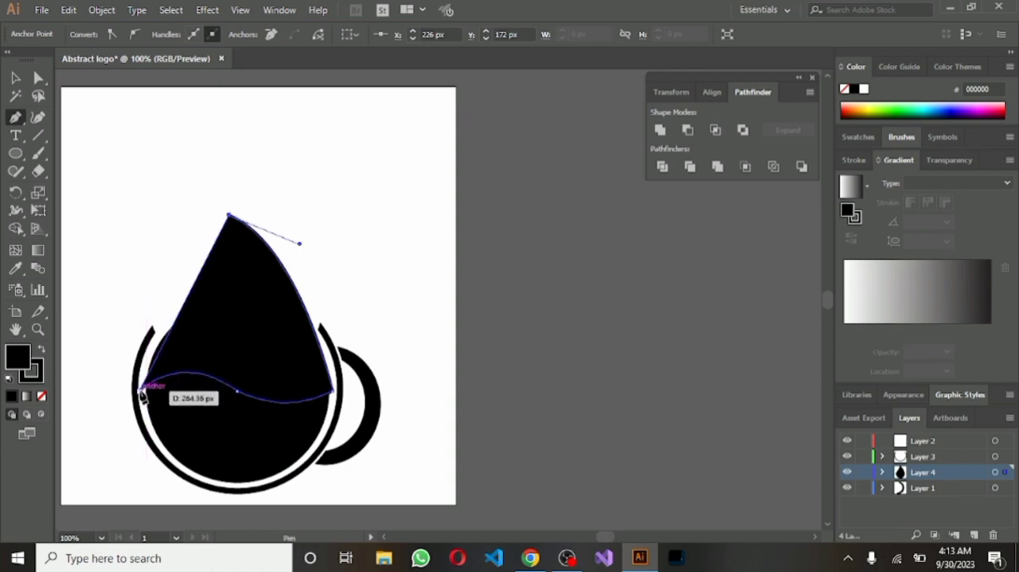
left_click_drag(141, 393, 128, 455)
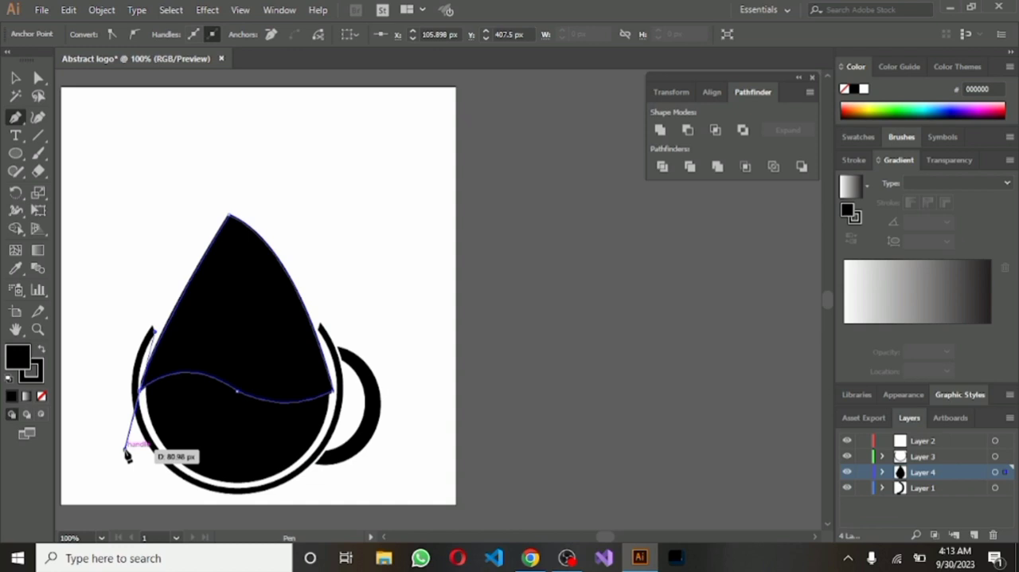
left_click_drag(127, 454, 15, 80)
Subtract the closed wave shape from the black circle with Minus Front, leaving the wavy lower part, and deselect it
left_click(15, 78)
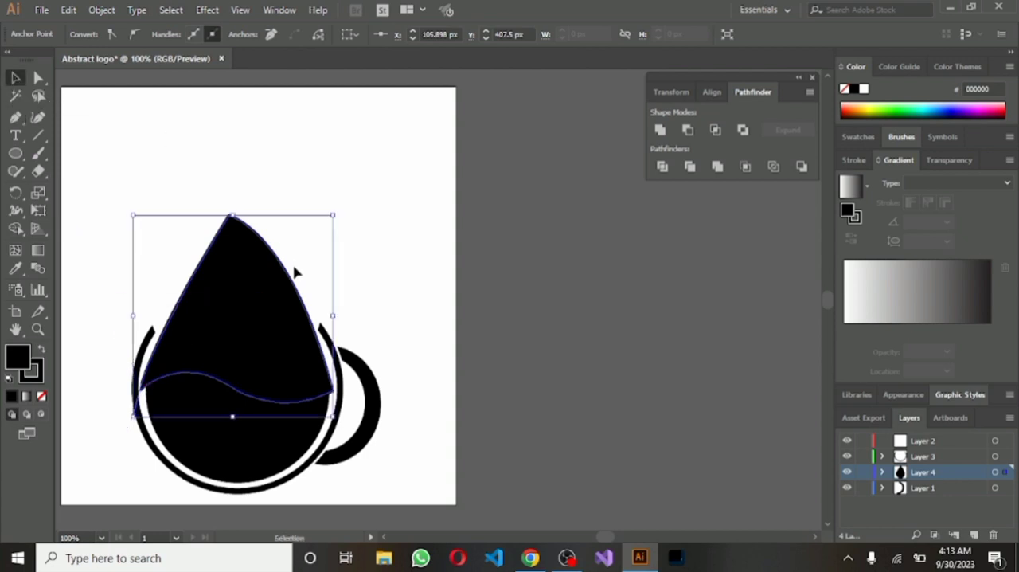
left_click_drag(191, 164, 239, 448)
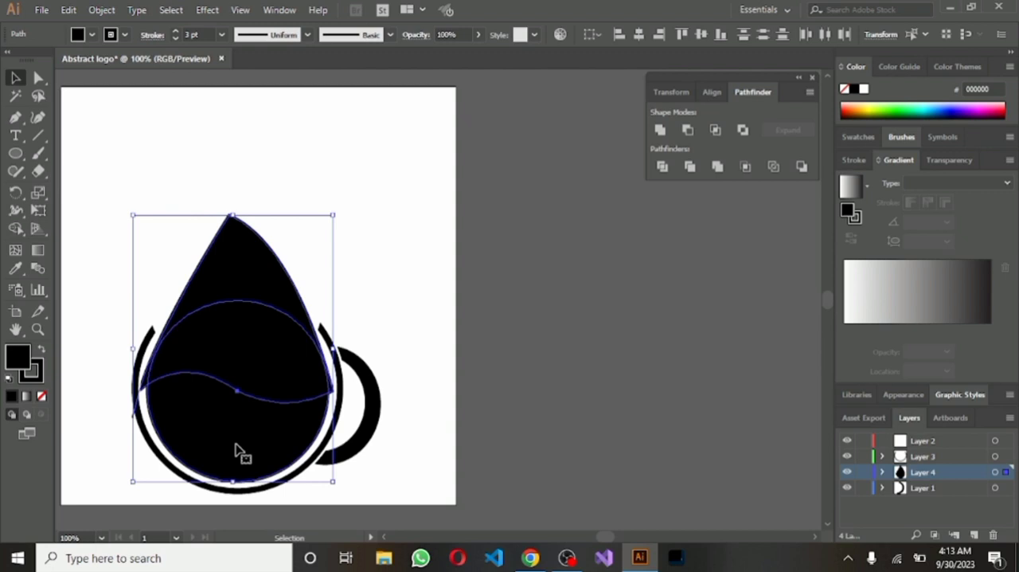
left_click(688, 131)
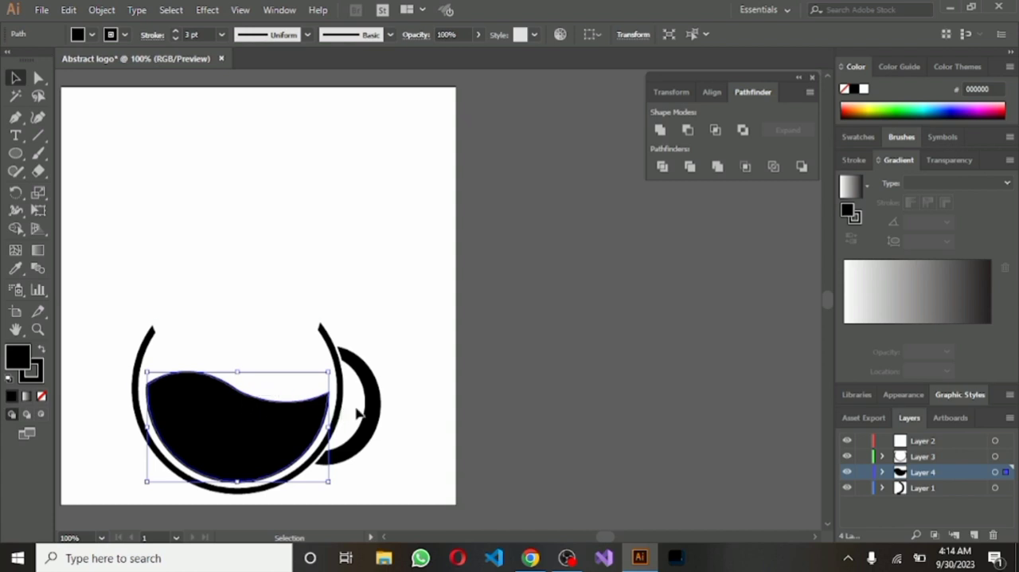
left_click(139, 196)
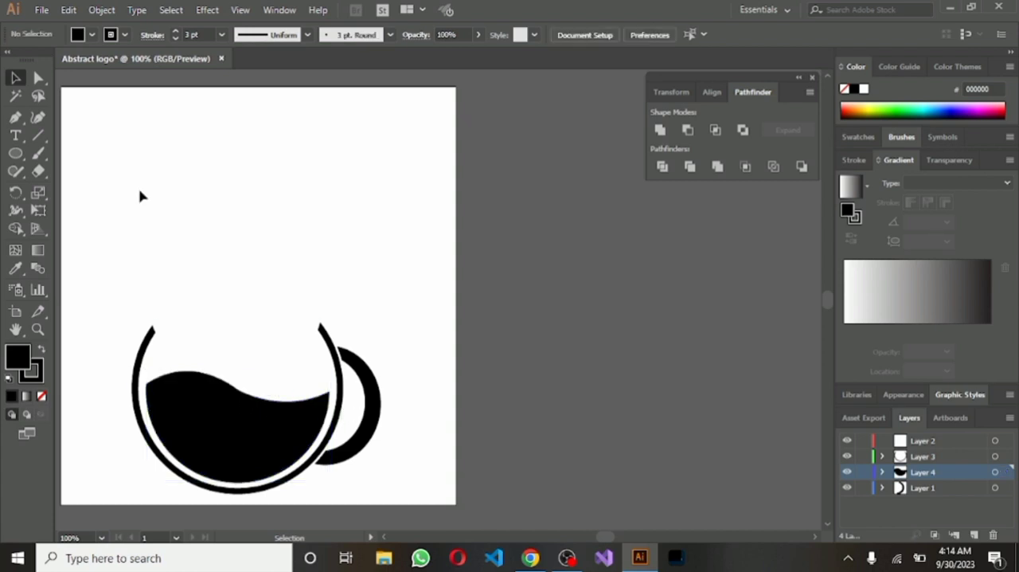
Draw a black wedge about 108 px wide above the wave's right side, with a curved lower edge and an apex at about 320, 348 px
left_click(15, 118)
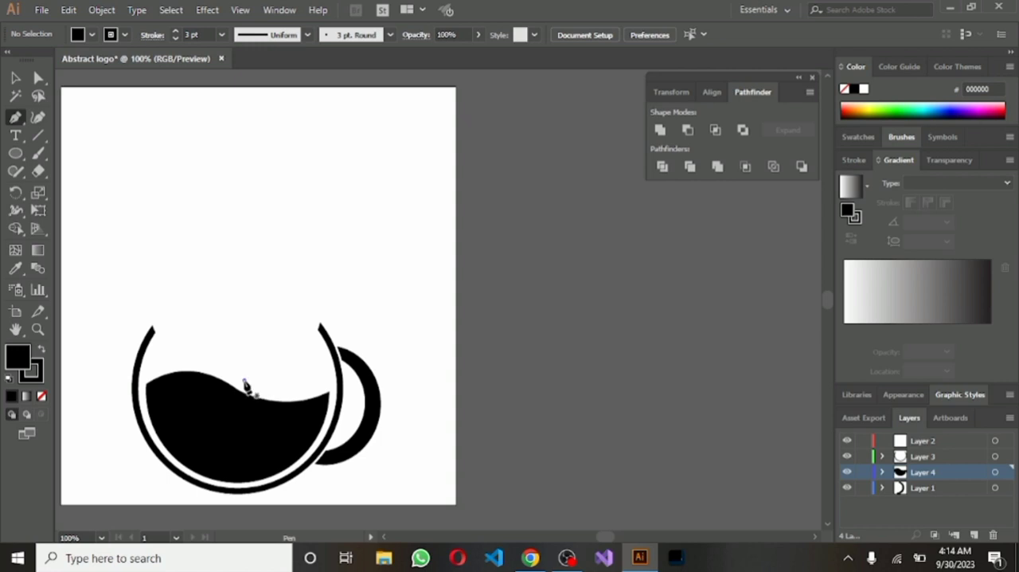
left_click(243, 381)
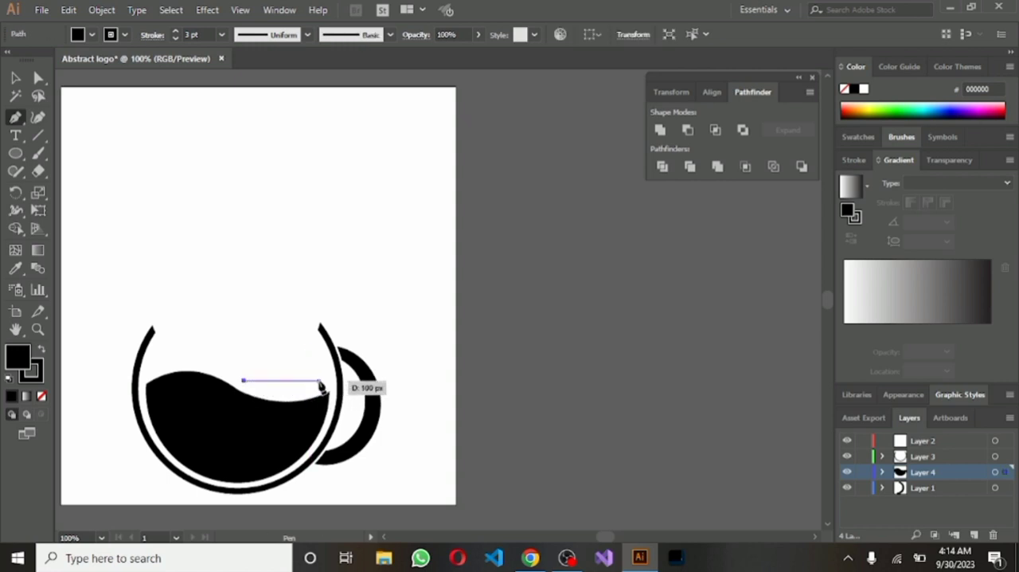
left_click_drag(325, 382, 355, 348)
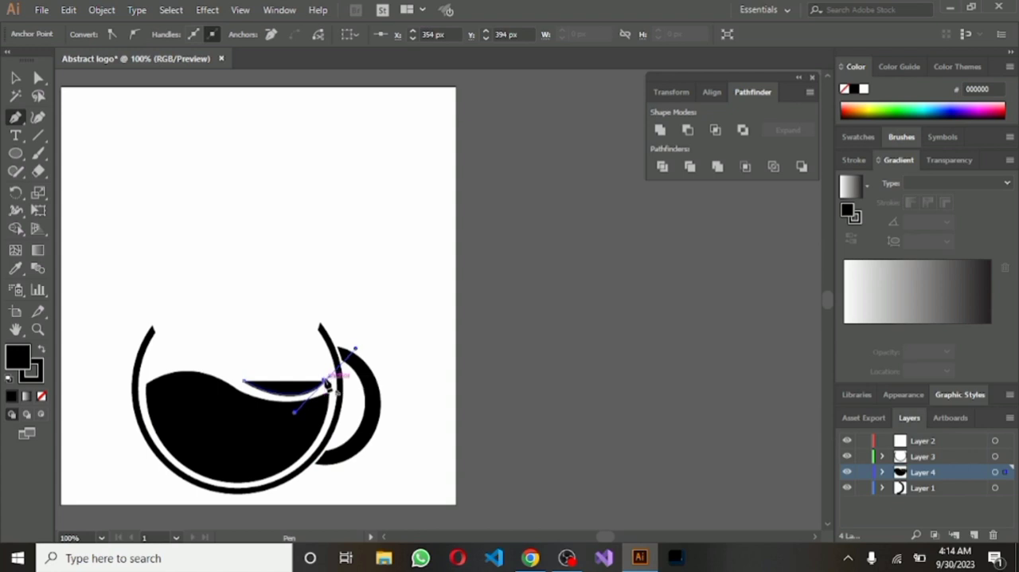
left_click_drag(326, 384, 249, 385)
left_click(300, 348)
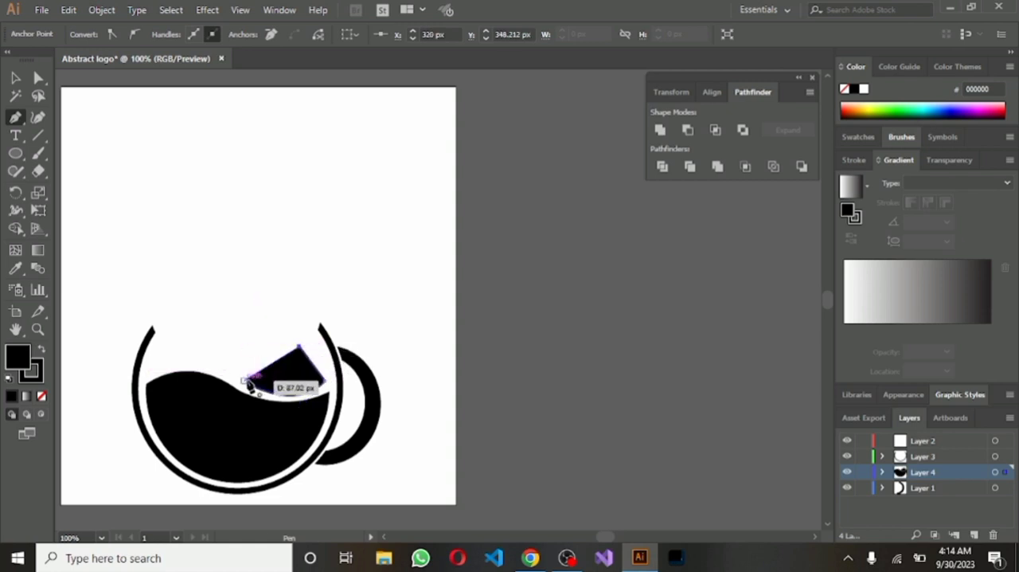
left_click(246, 382)
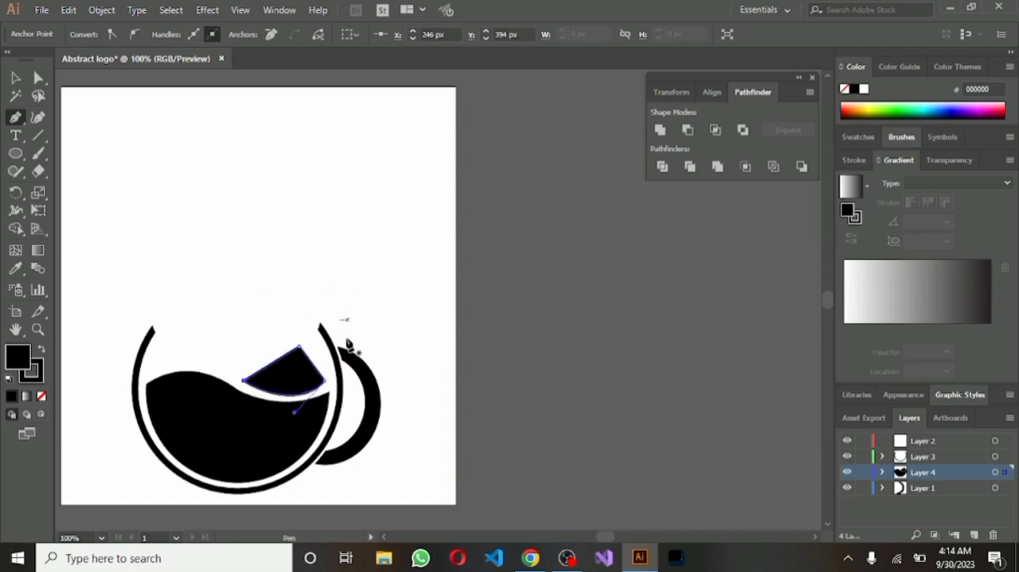
Bend the wedge's upper outline into two rounded peaks with the Curvature tool
left_click(38, 118)
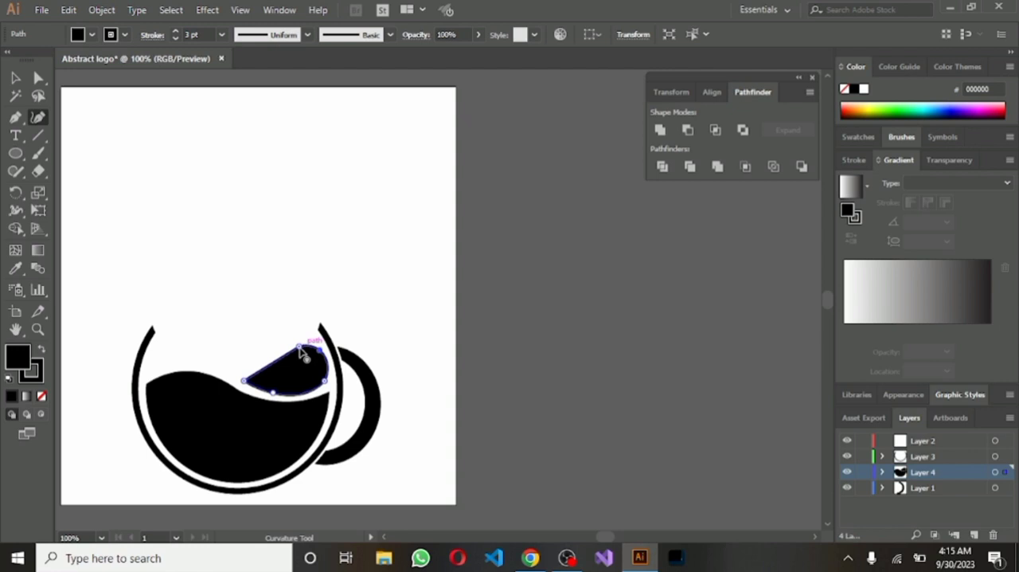
mouse_move(300, 351)
left_mouse_down()
mouse_move(312, 360)
mouse_move(296, 365)
mouse_move(291, 345)
mouse_move(291, 367)
mouse_move(311, 342)
left_mouse_up()
scroll(450, 417, "up", 3)
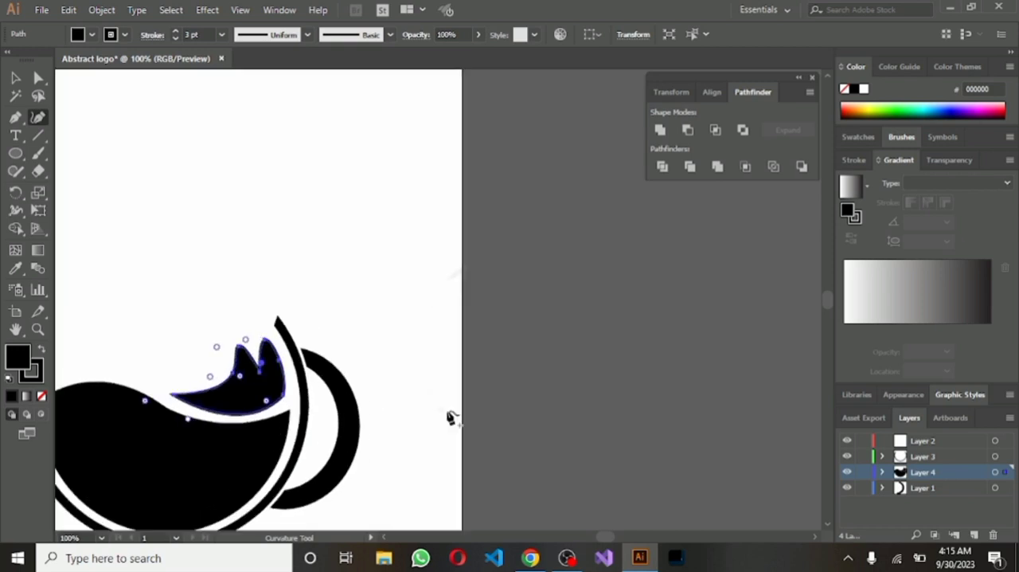
Add anchor points along both peaks and pull the original peak points down between them to form three narrow prongs
scroll(497, 399, "down", 1)
left_click_drag(382, 471, 525, 450)
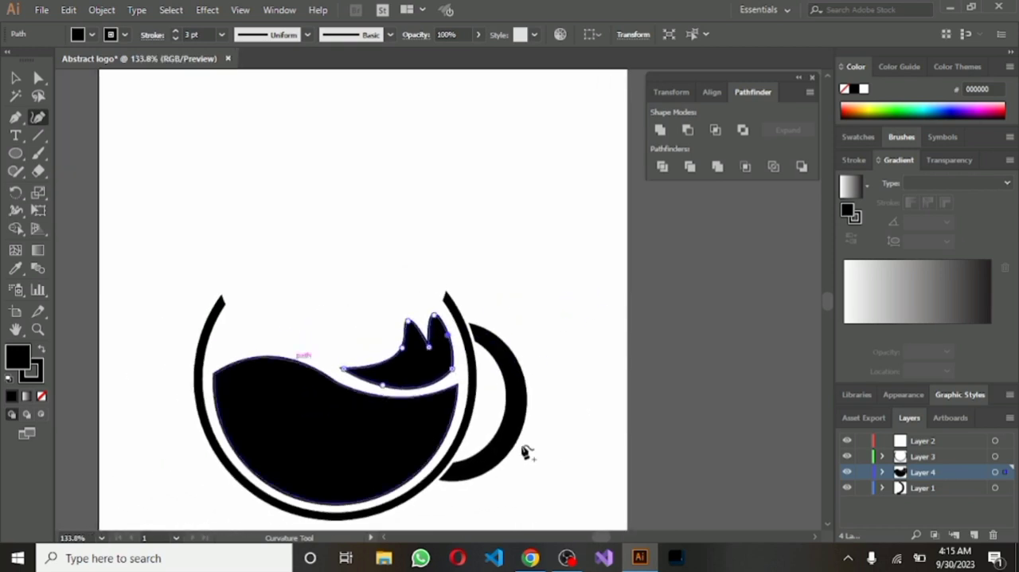
scroll(525, 448, "up", 5)
scroll(573, 185, "up", 3)
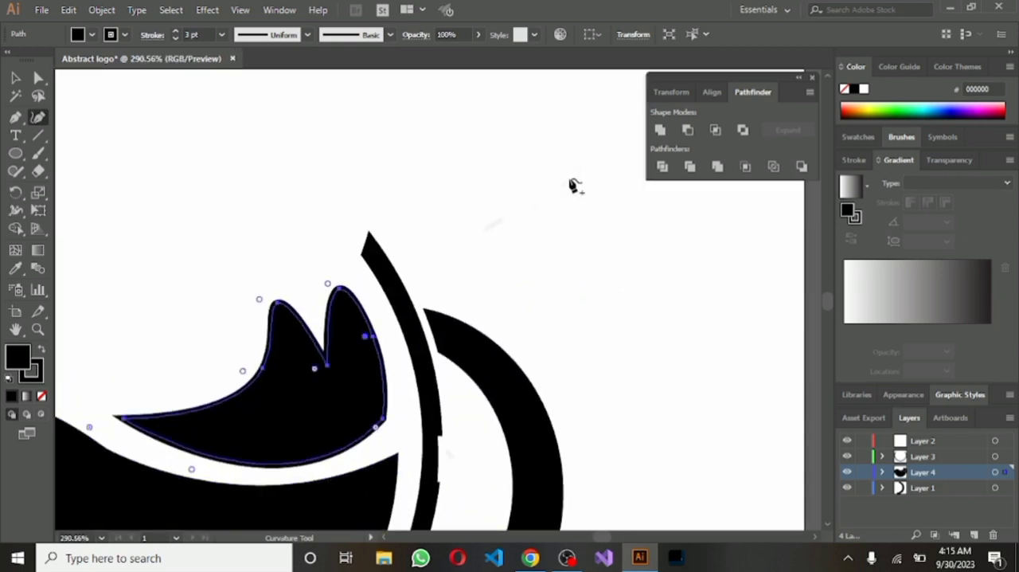
left_click_drag(466, 470, 568, 413)
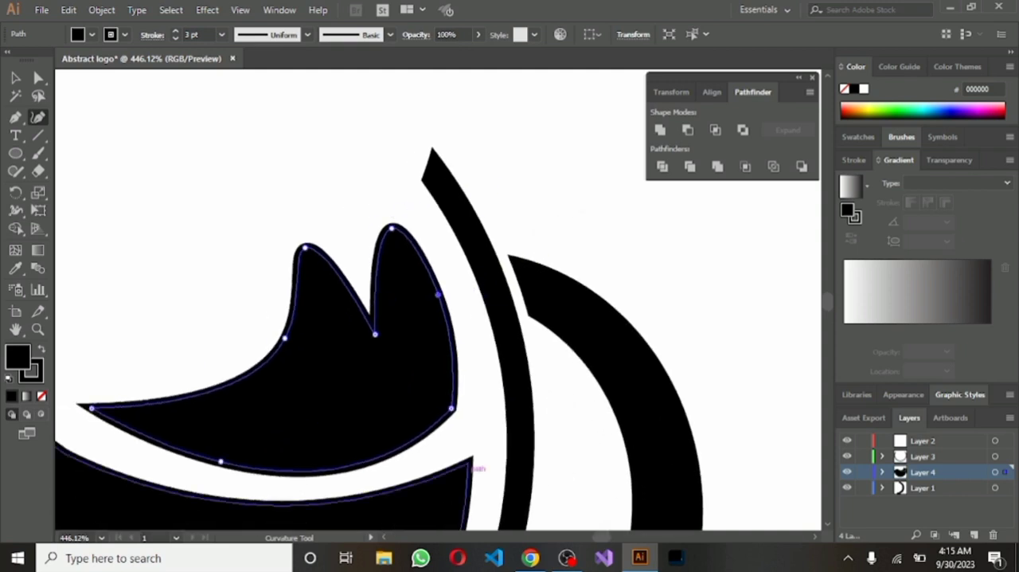
left_click(338, 274)
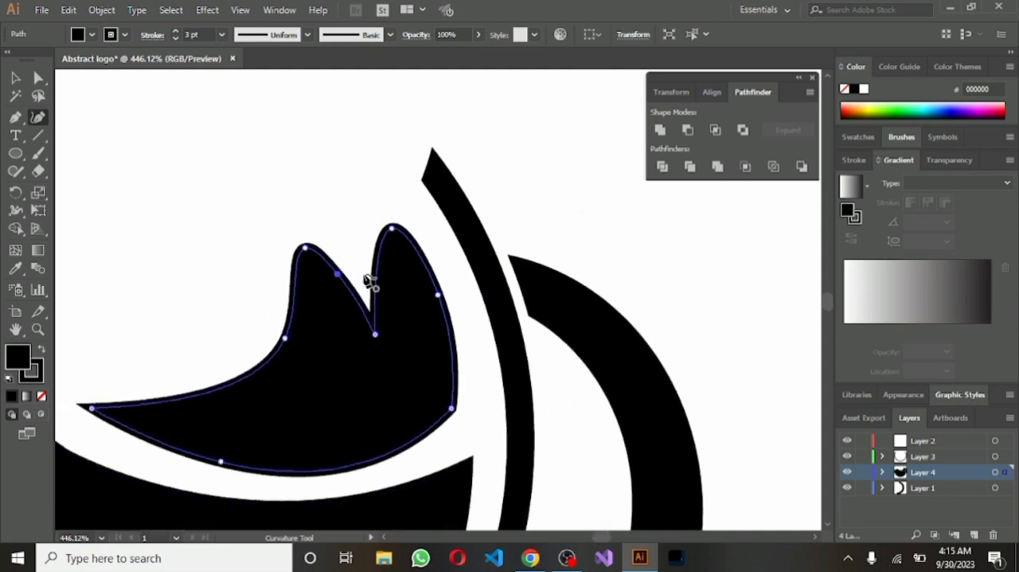
left_click(375, 274)
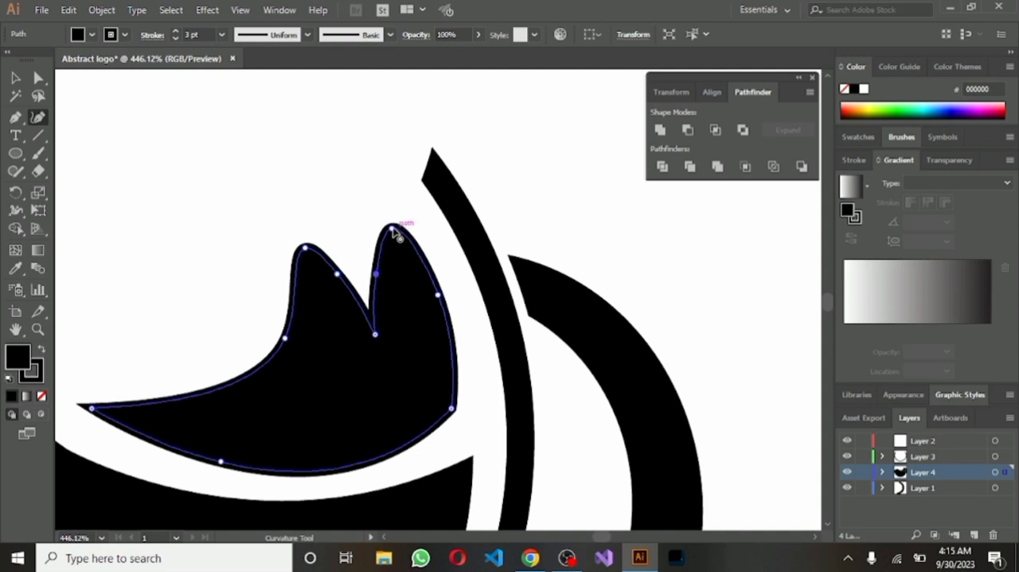
left_click_drag(392, 230, 387, 360)
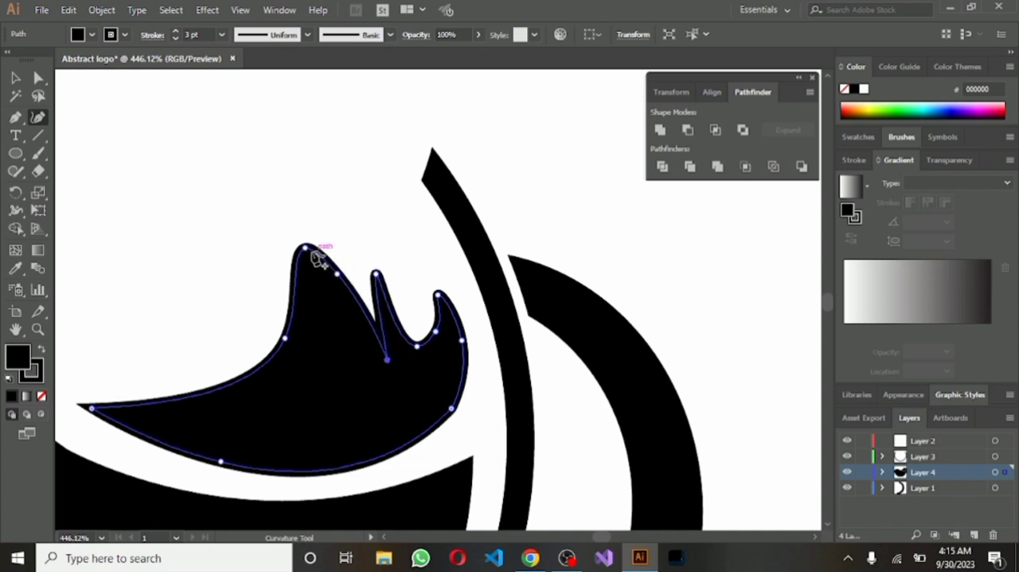
left_click_drag(312, 253, 346, 364)
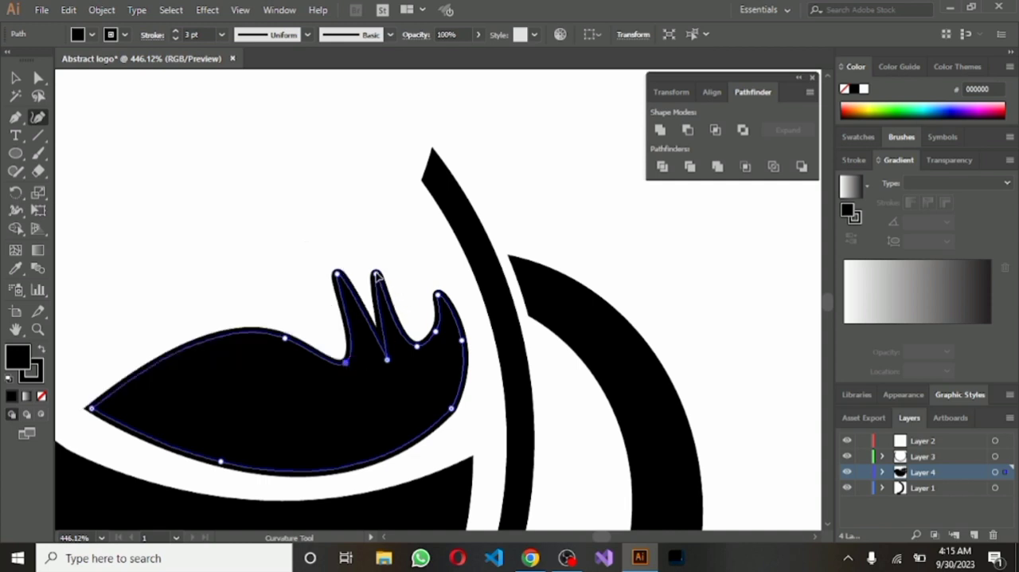
Stretch the middle prong upward and adjust or add anchor points on all three prongs to give them tapered, leftward-curving shapes
left_click_drag(377, 276, 351, 228)
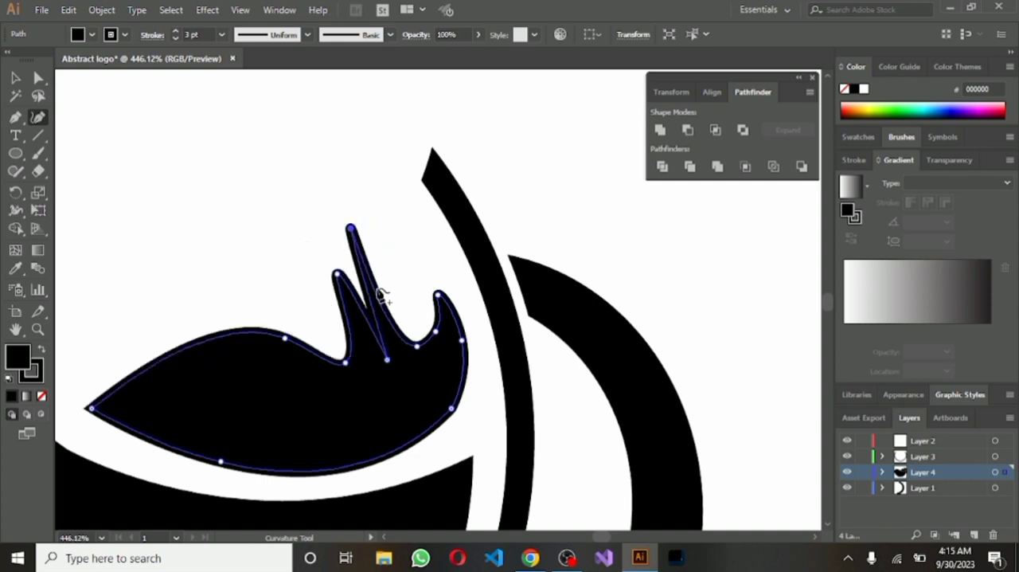
mouse_move(381, 295)
left_mouse_down()
mouse_move(398, 285)
mouse_move(376, 292)
left_mouse_up()
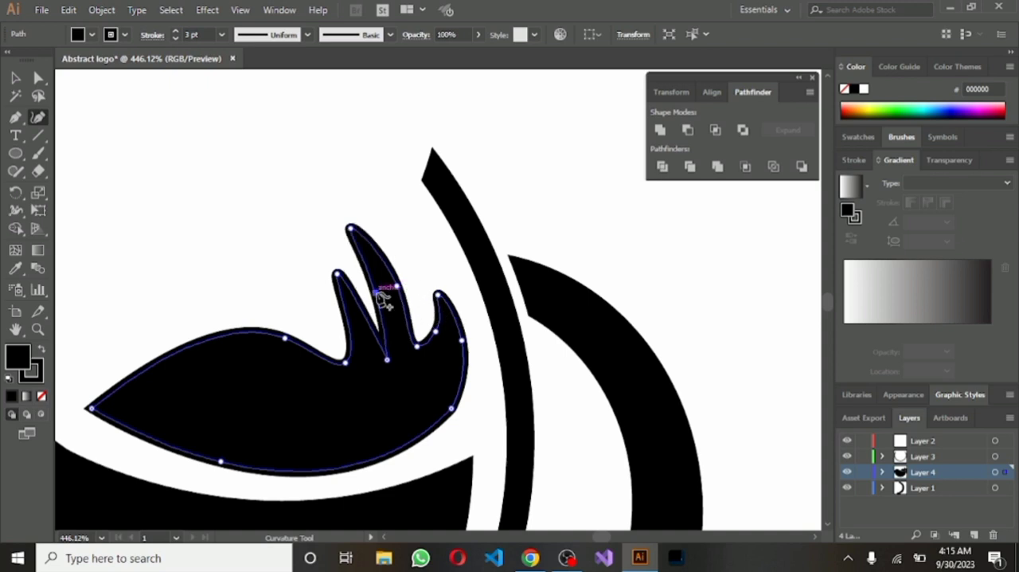
left_click_drag(439, 296, 431, 282)
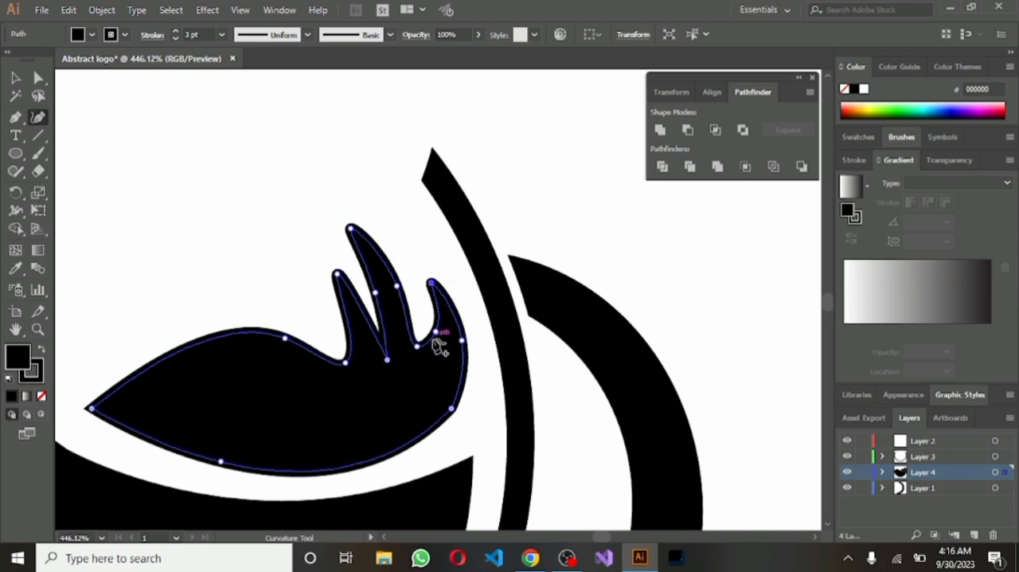
left_click_drag(338, 277, 331, 276)
left_click(342, 307)
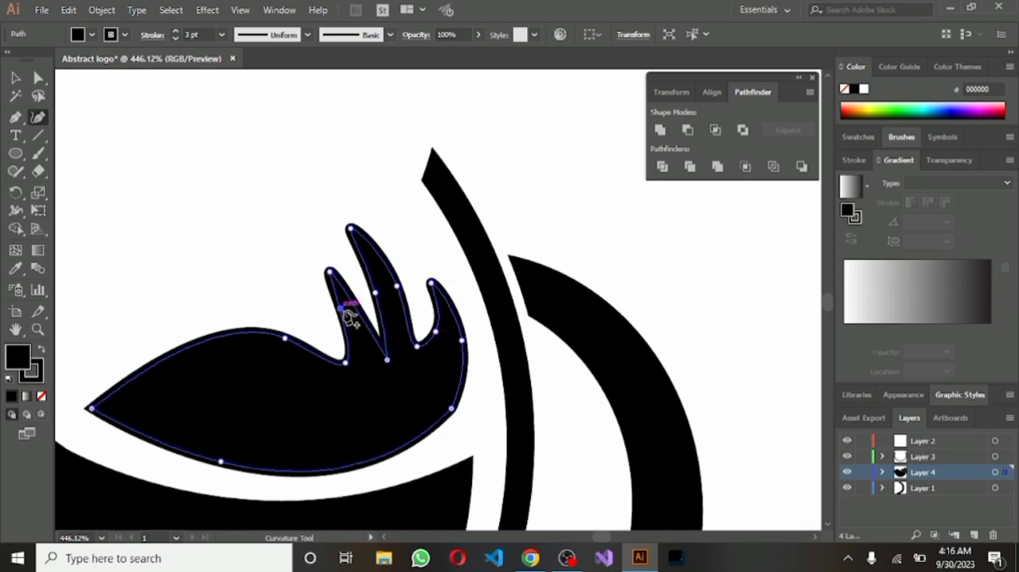
left_click_drag(359, 298, 376, 237)
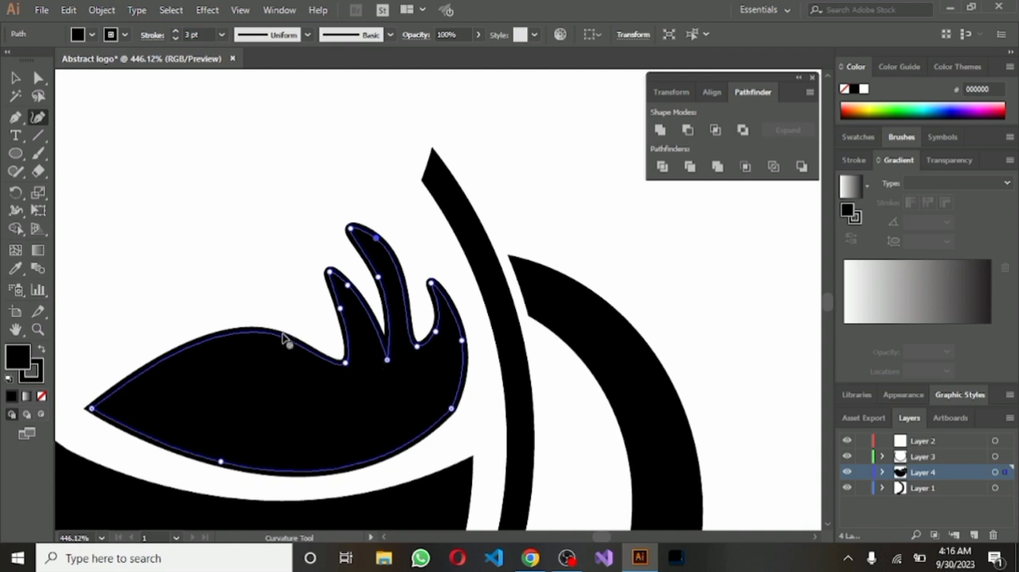
Lower the anchor point on the hump left of the prongs and slightly reduce the whole splash shape's height from above
left_click_drag(285, 339, 291, 352)
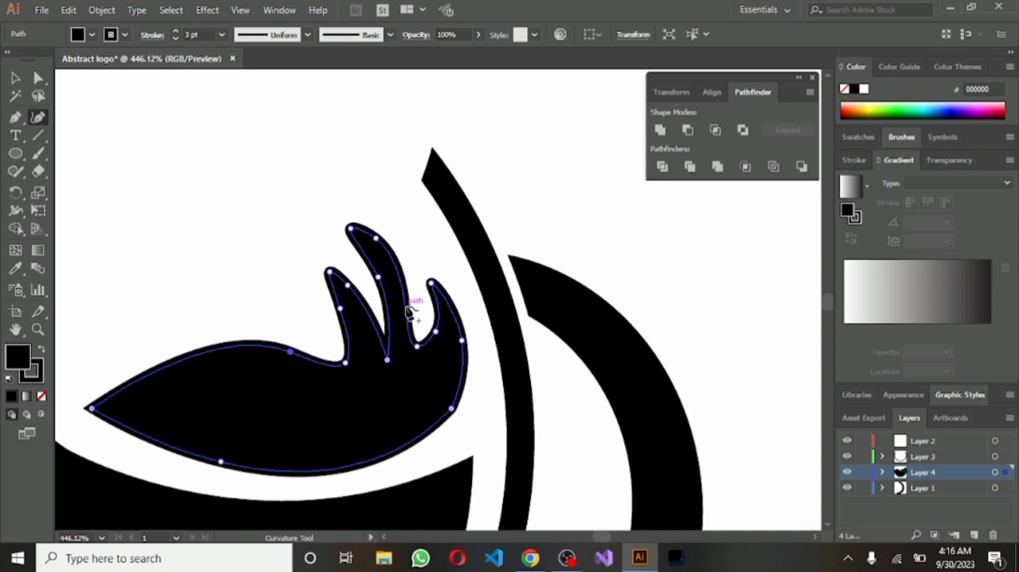
scroll(592, 269, "down", 5)
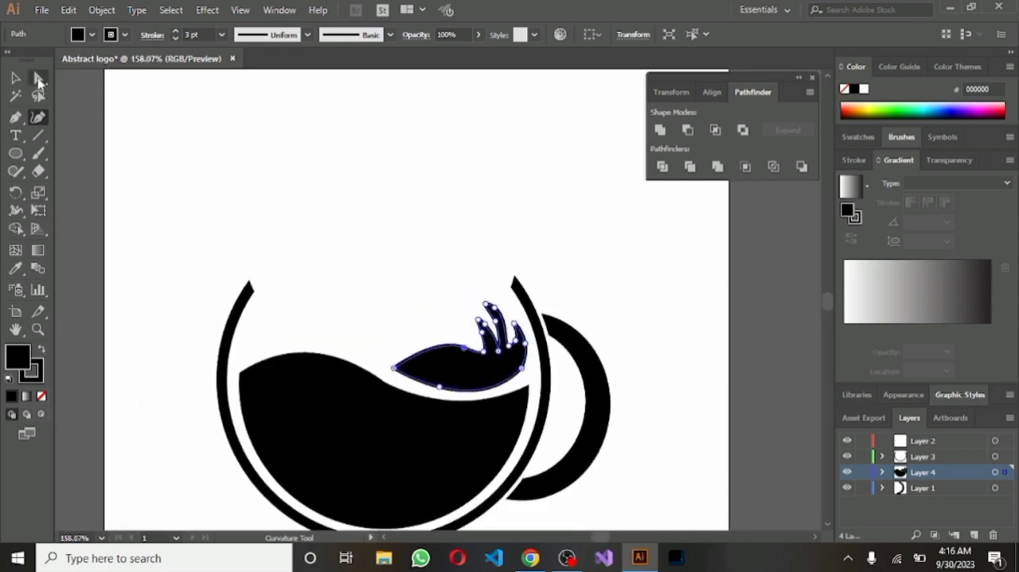
key("v")
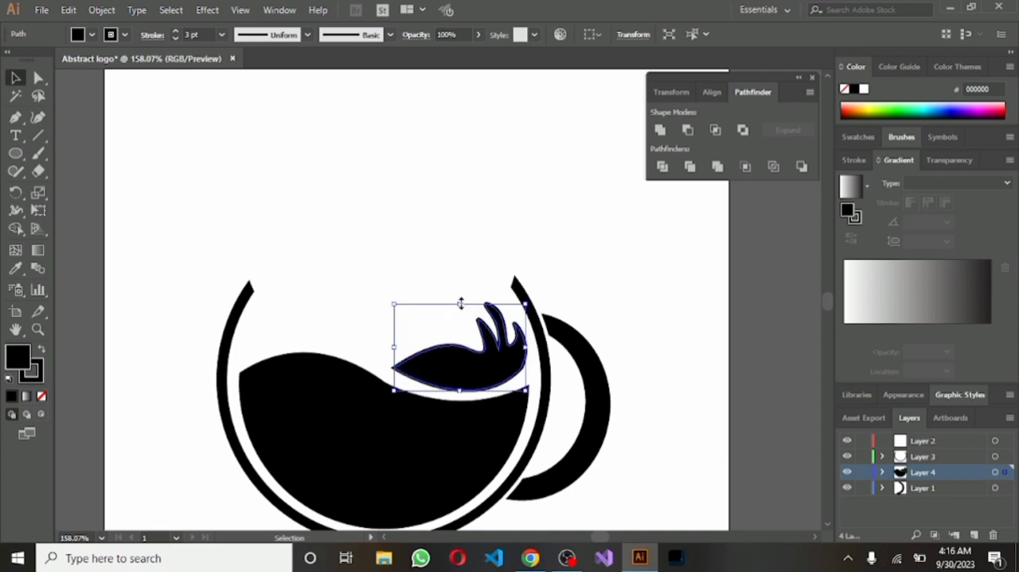
left_click_drag(460, 303, 460, 309)
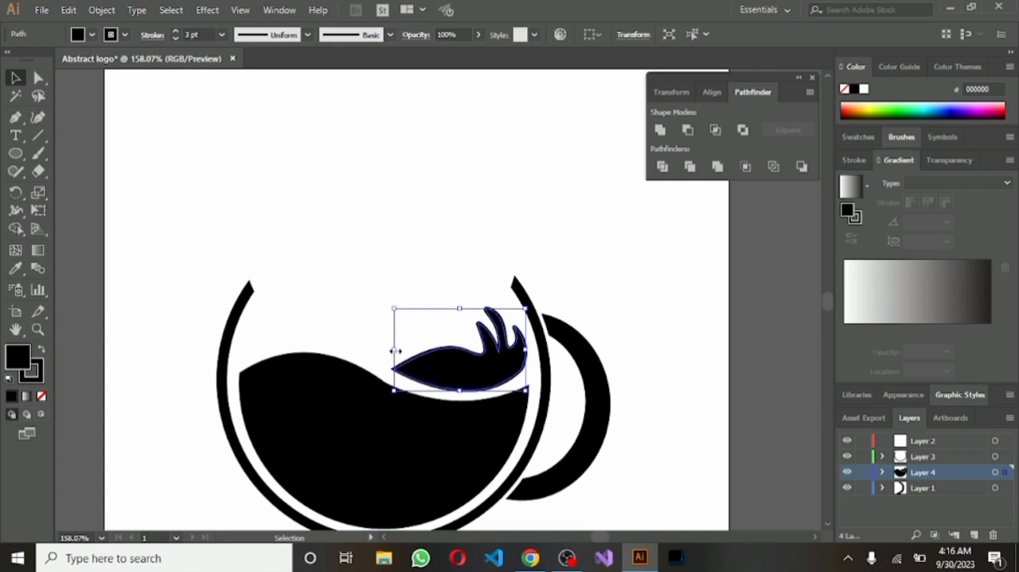
Narrow the splash shape slightly from its left side and stretch it down closer to the liquid's surface
left_click_drag(392, 351, 400, 350)
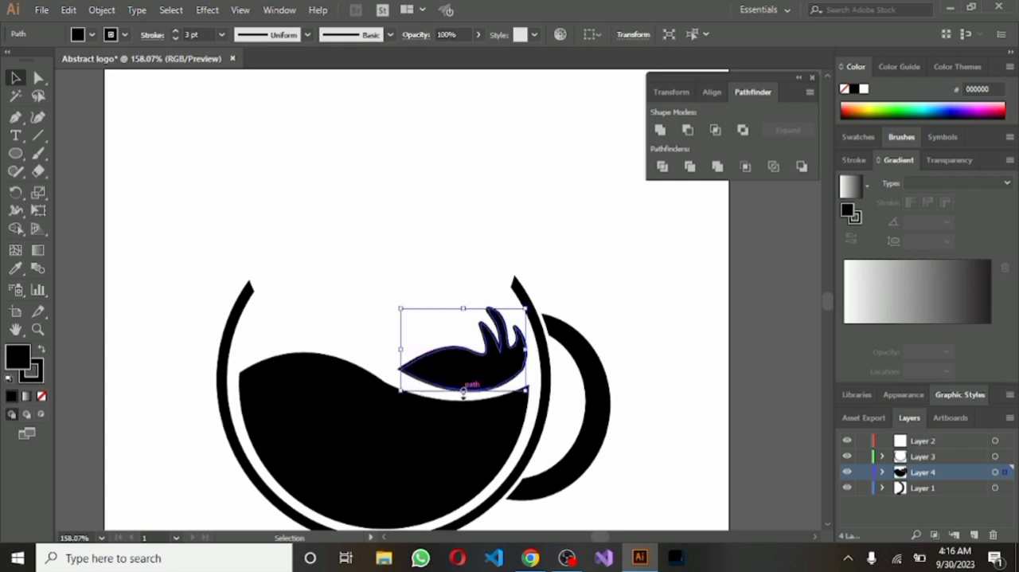
left_click_drag(463, 391, 462, 397)
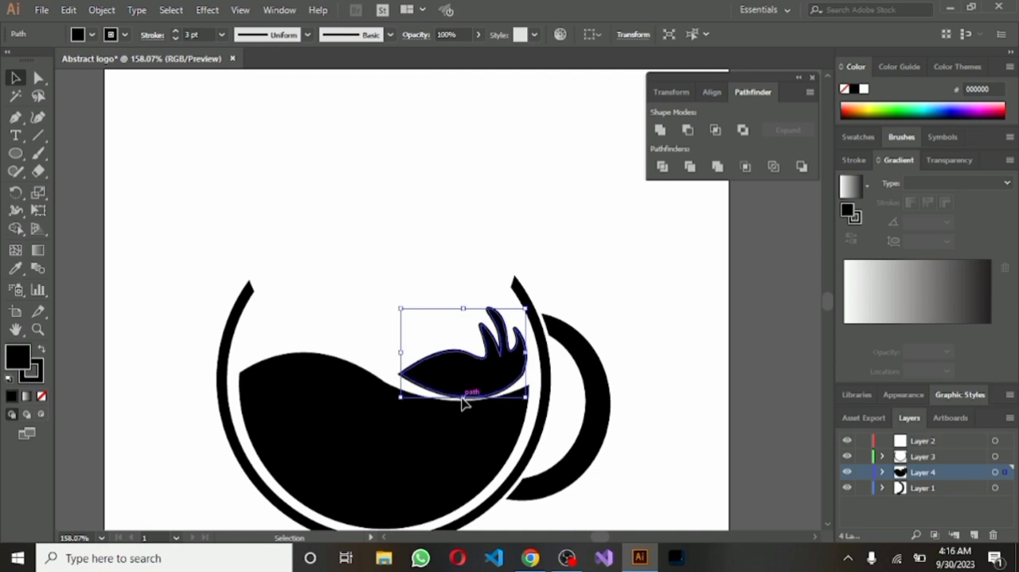
Add anchor points along the splash's underside with the Curvature tool, pull the outer ones down, and delete the middle one
left_click(37, 117)
scroll(650, 486, "up", 3)
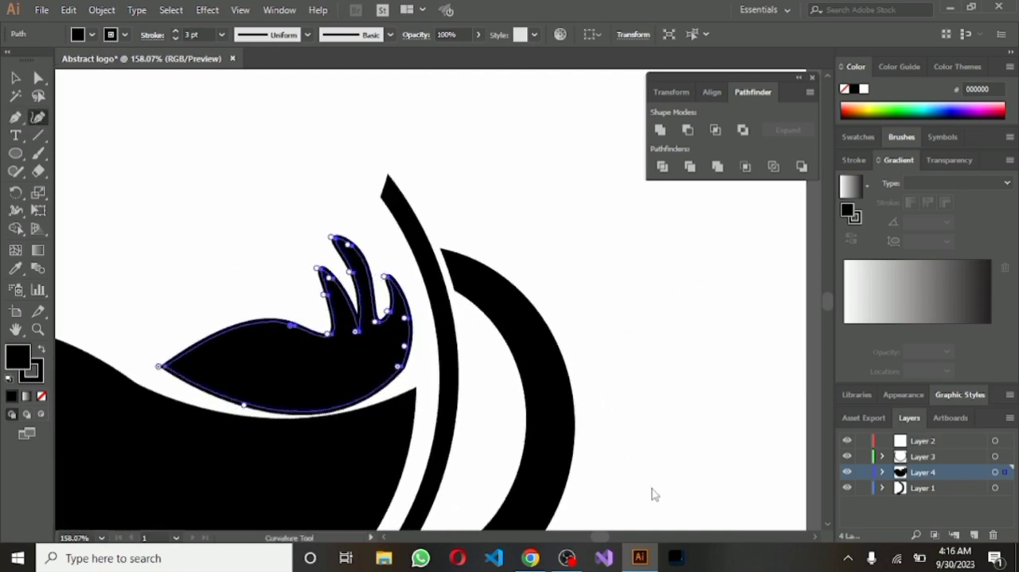
left_click(247, 405)
left_click(204, 394)
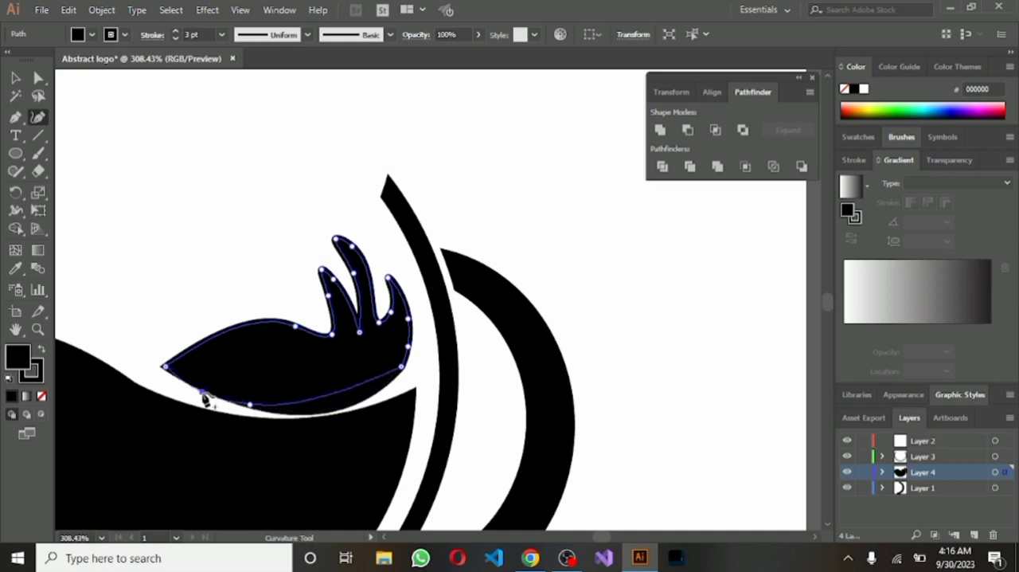
left_click_drag(202, 392, 200, 405)
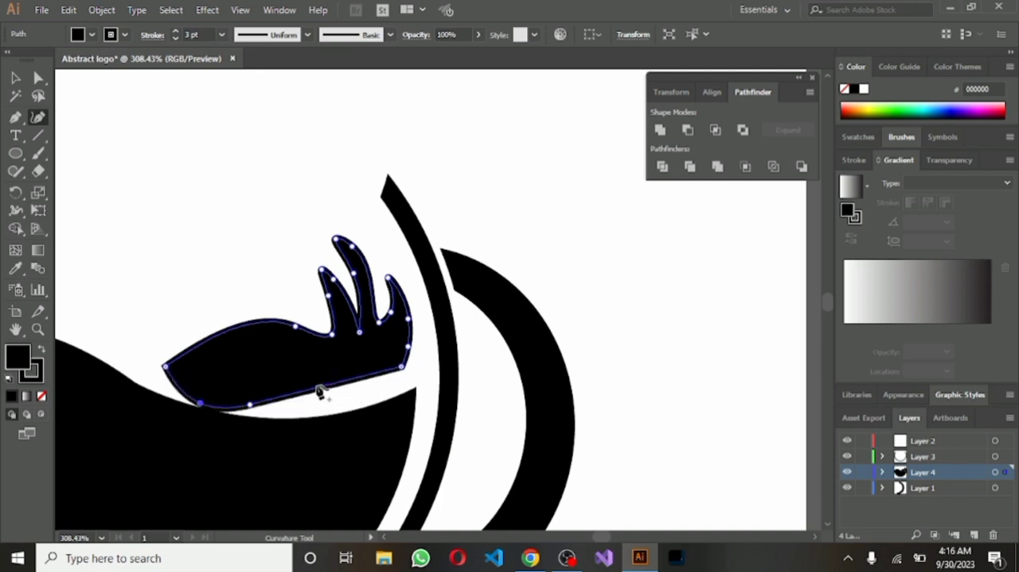
left_click_drag(319, 390, 323, 415)
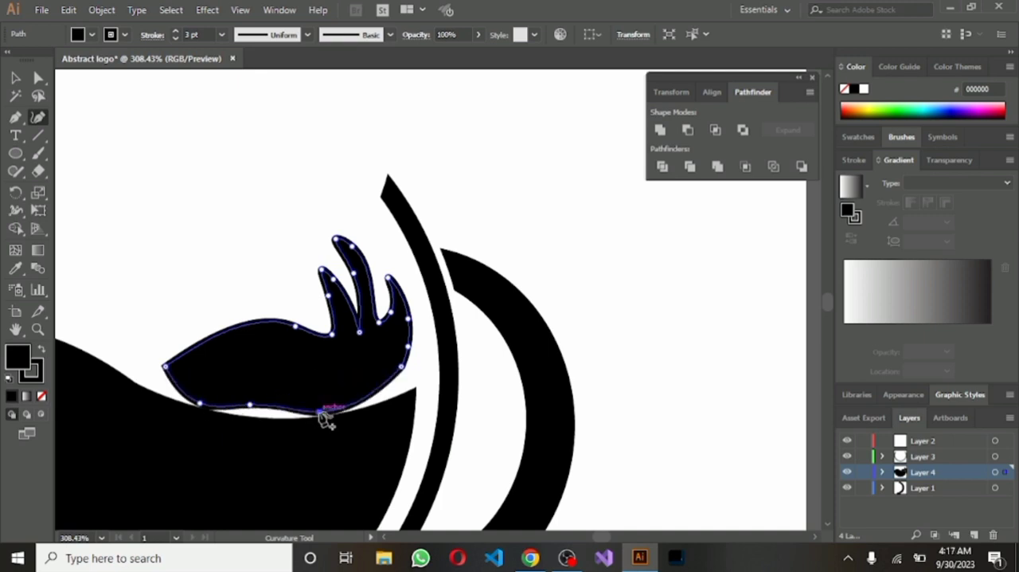
left_click(251, 405)
key("Delete")
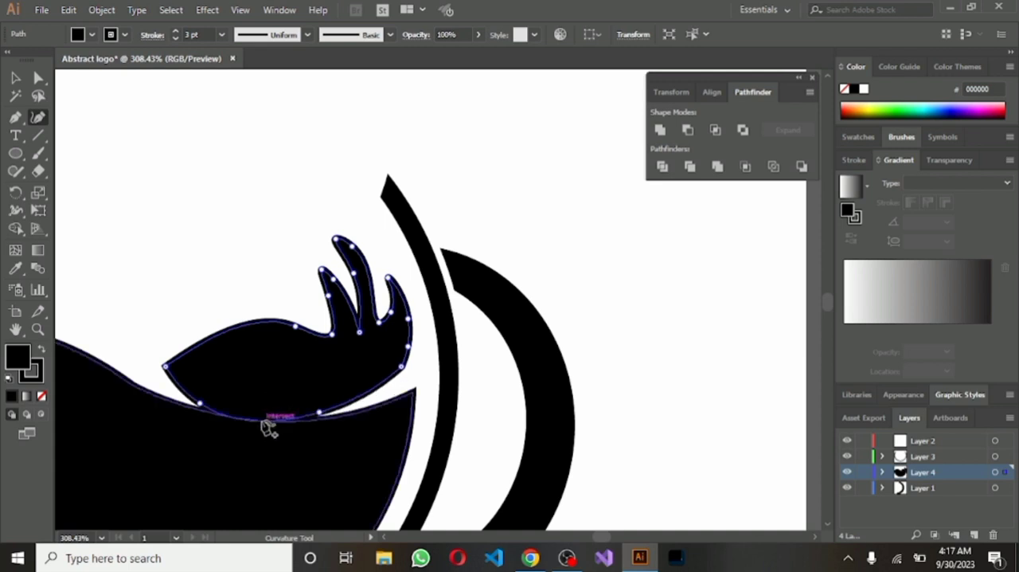
Add a new middle anchor point on the splash's underside and adjust the lower points to follow the liquid's surface with a thin gap
left_click(259, 421)
left_click_drag(260, 422, 259, 416)
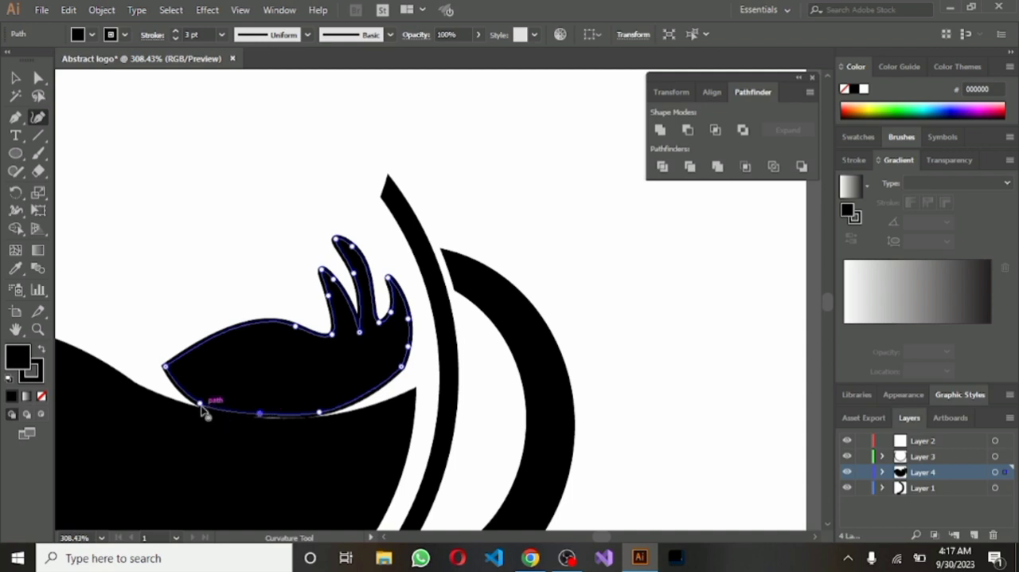
left_click_drag(200, 404, 202, 400)
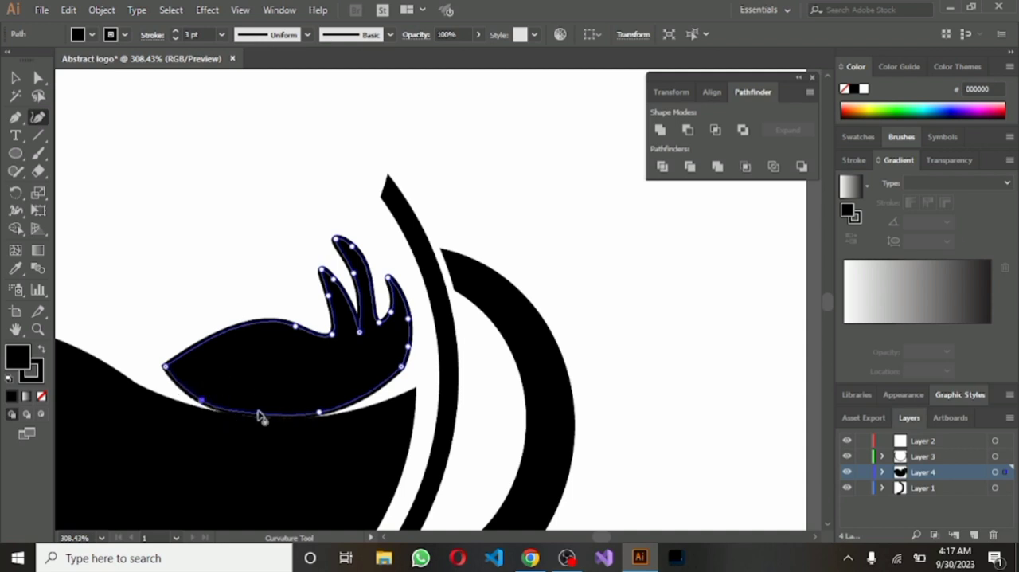
left_click_drag(258, 414, 203, 397)
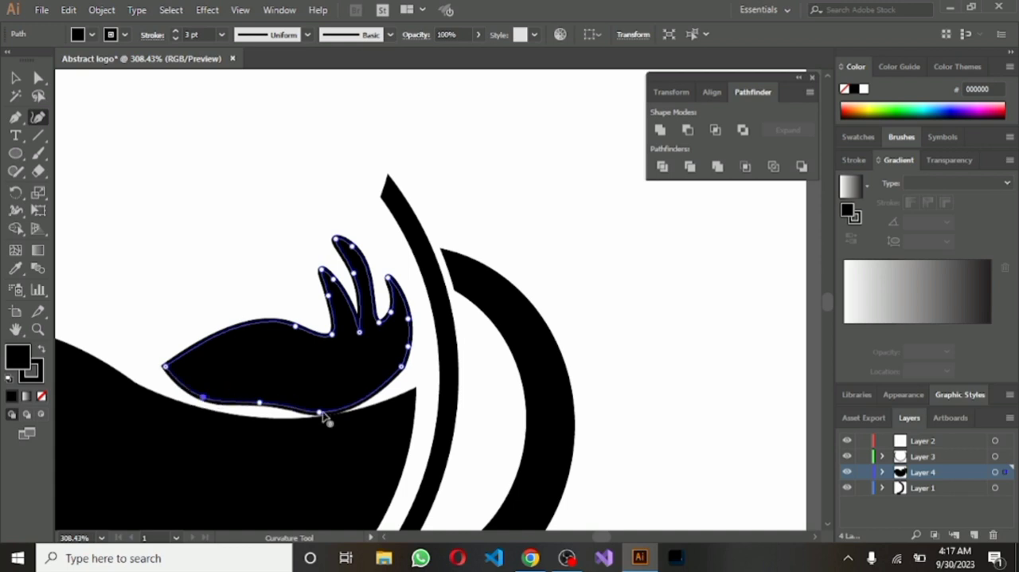
left_click_drag(320, 412, 348, 399)
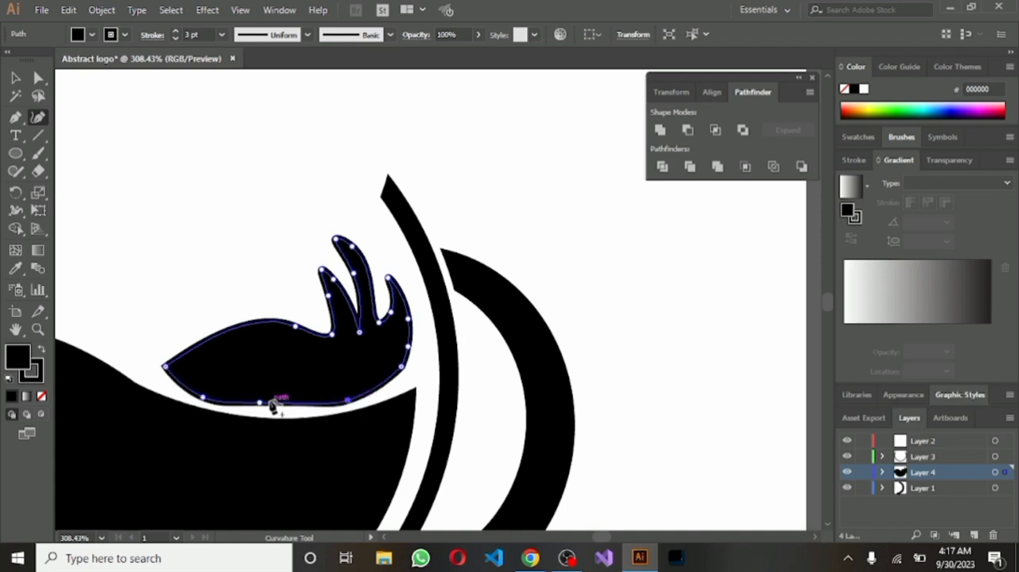
left_click_drag(261, 404, 267, 412)
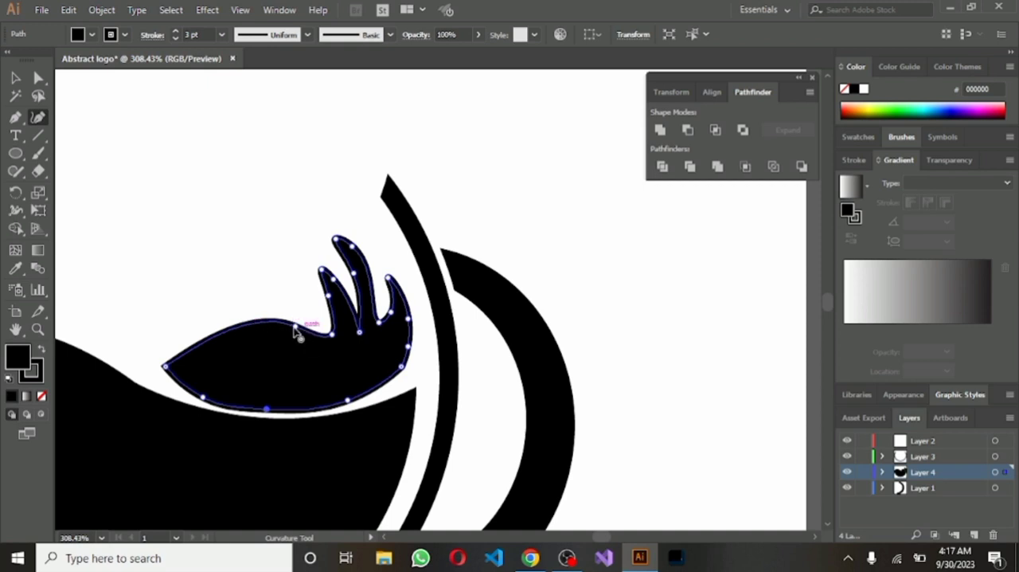
Pull the hump's anchor point down and adjust the left tip and lower-right point to form a slender, upward-curving tail
left_click_drag(296, 328, 296, 384)
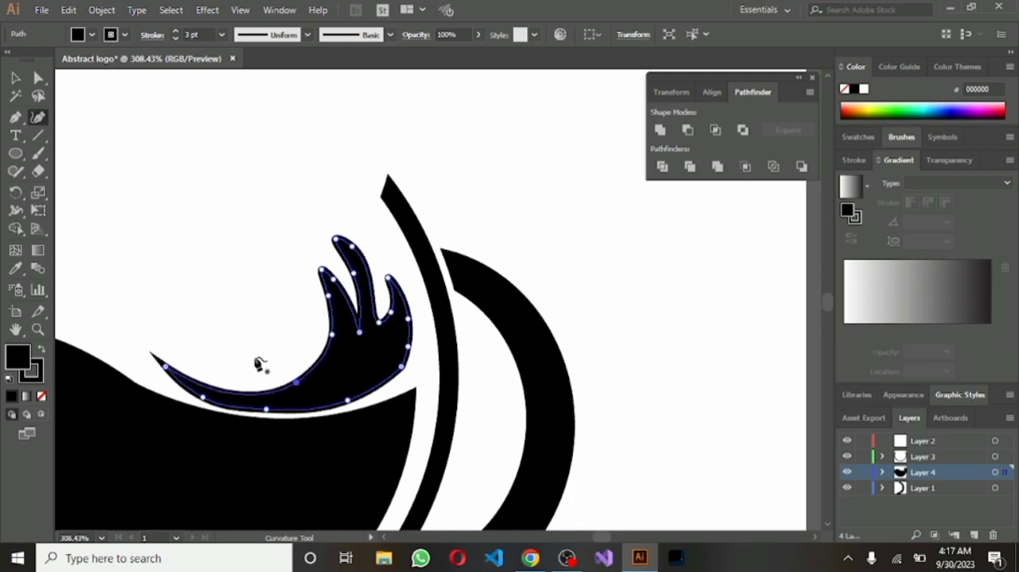
left_click_drag(170, 371, 174, 379)
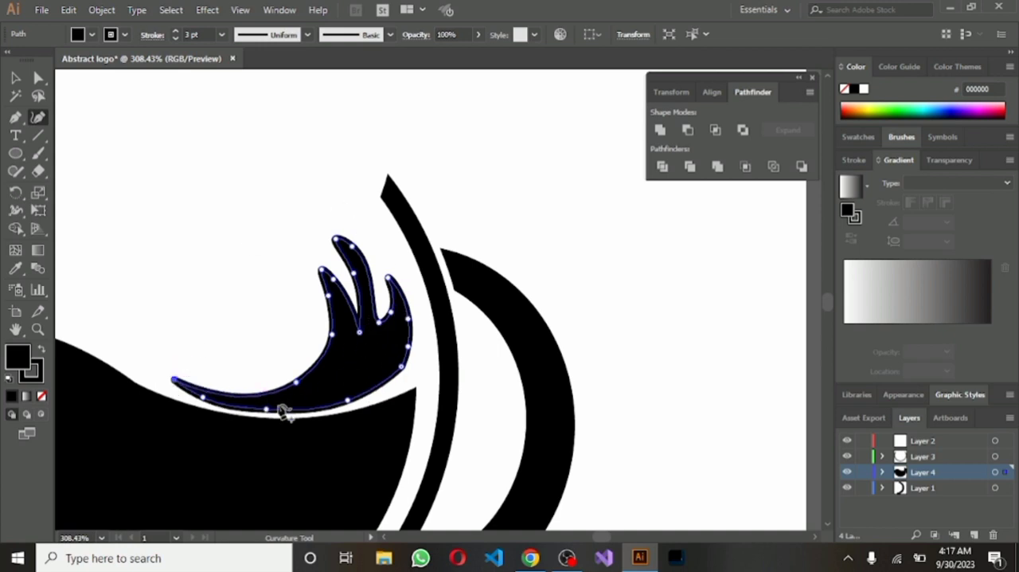
mouse_move(404, 370)
left_mouse_down()
mouse_move(412, 388)
mouse_move(402, 373)
left_mouse_up()
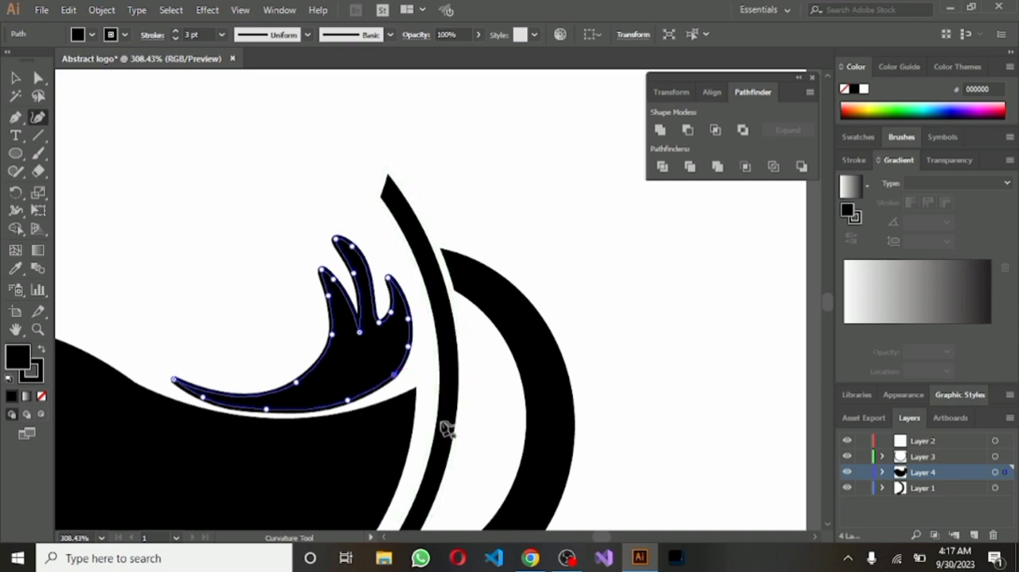
scroll(546, 454, "down", 5)
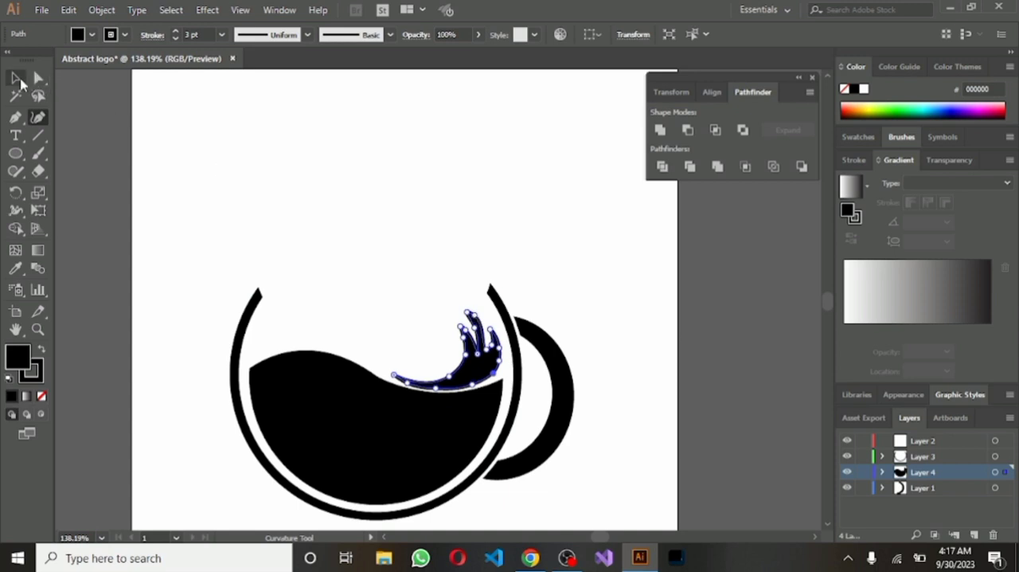
Reduce the splash's height from above, keeping its lower edge in place, and deselect it
left_click(16, 78)
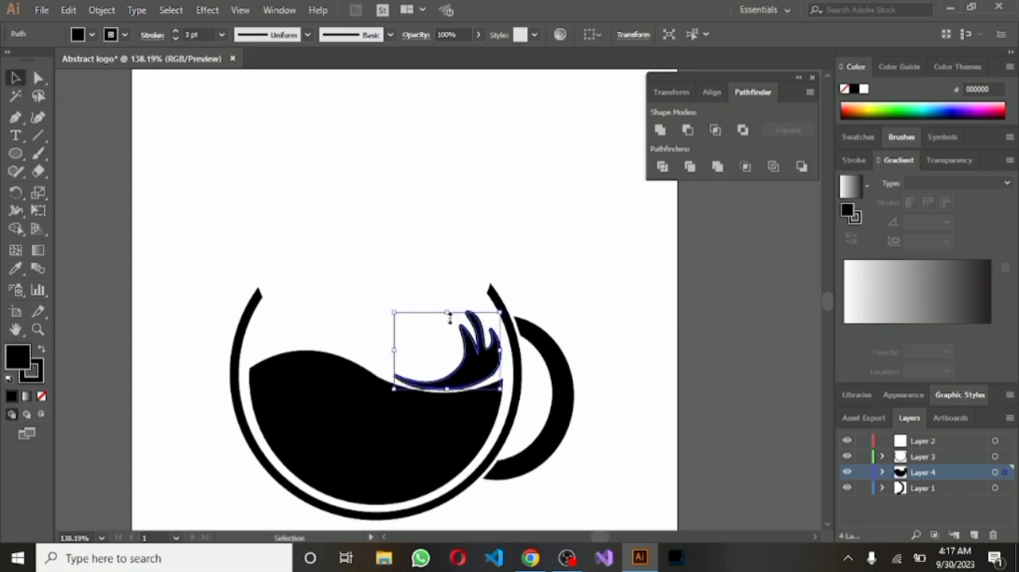
left_click_drag(450, 317, 450, 339)
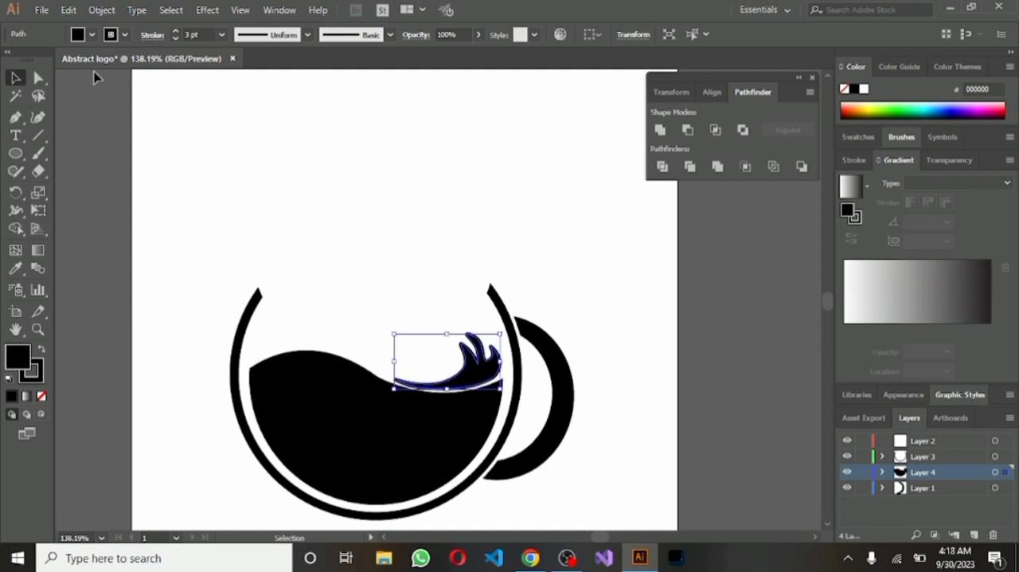
left_click(184, 153)
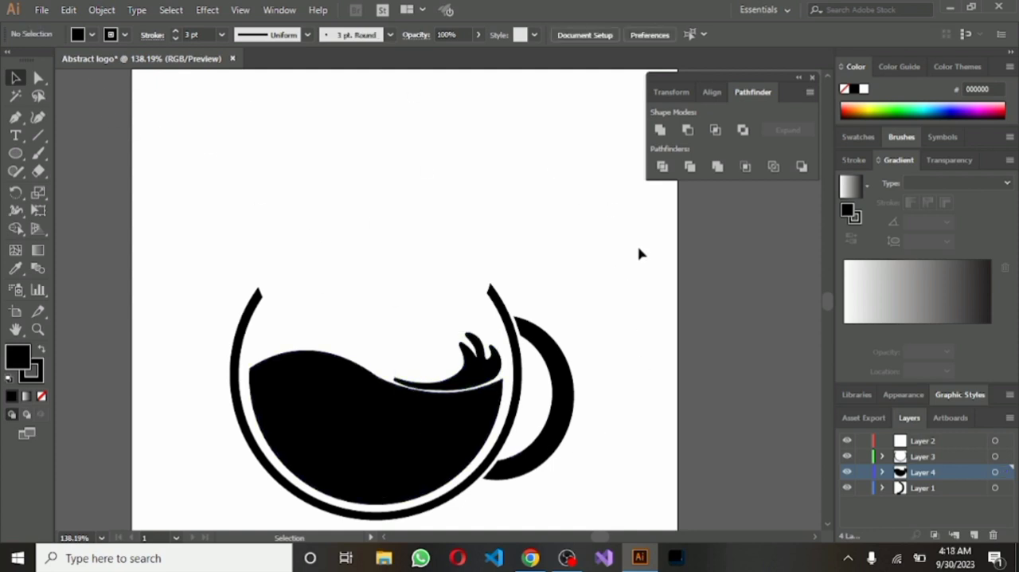
Add a new layer above Layer 4 and draw a slim, closed S-shaped wisp above the cup with the Pen tool
scroll(703, 296, "down", 3)
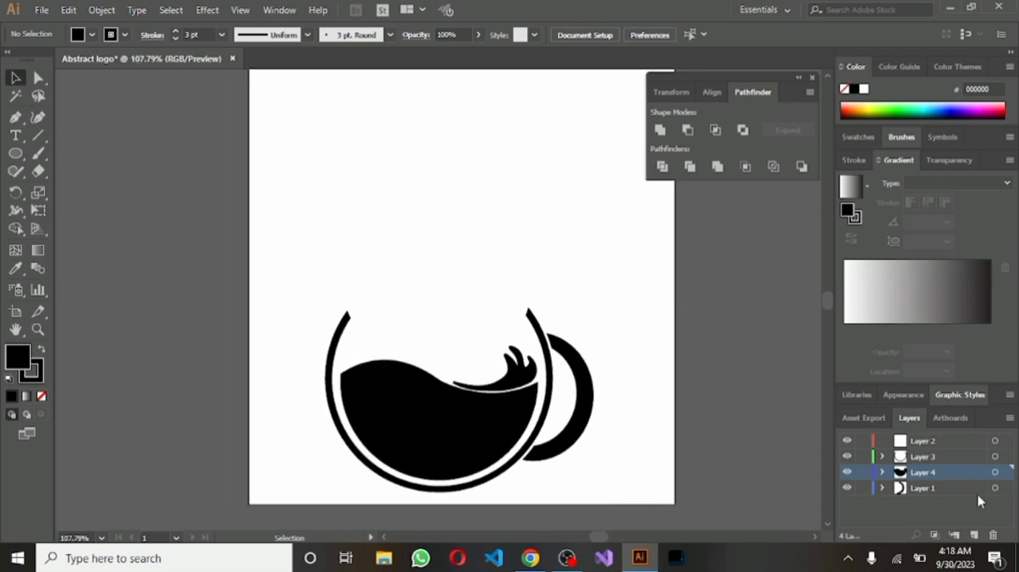
left_click(973, 535)
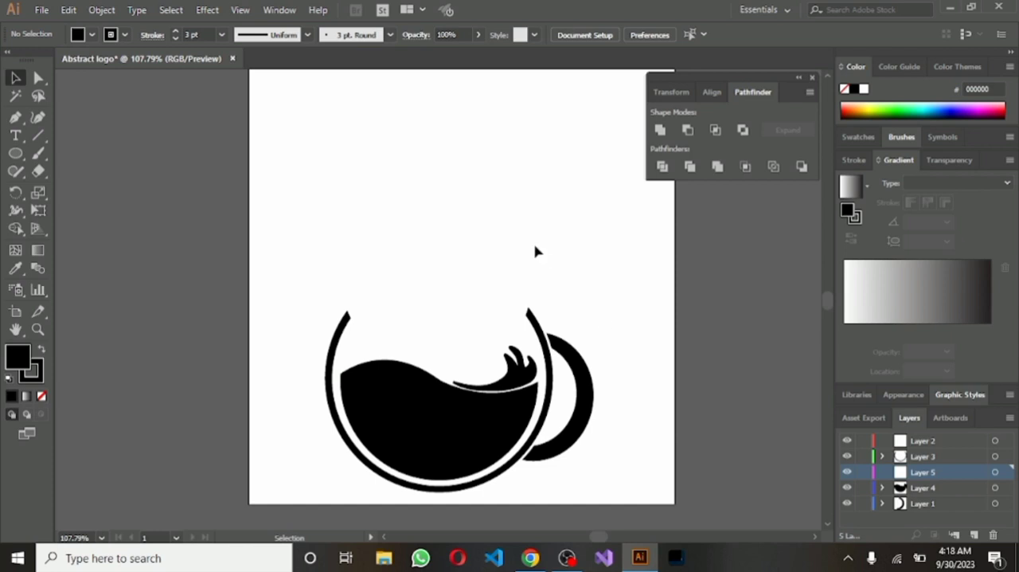
left_click(16, 118)
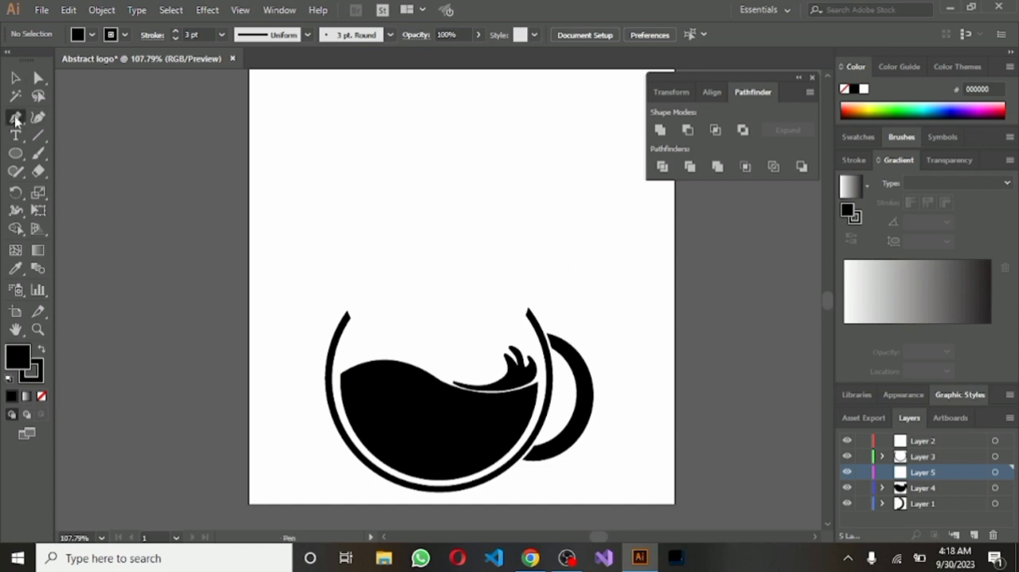
left_click(421, 154)
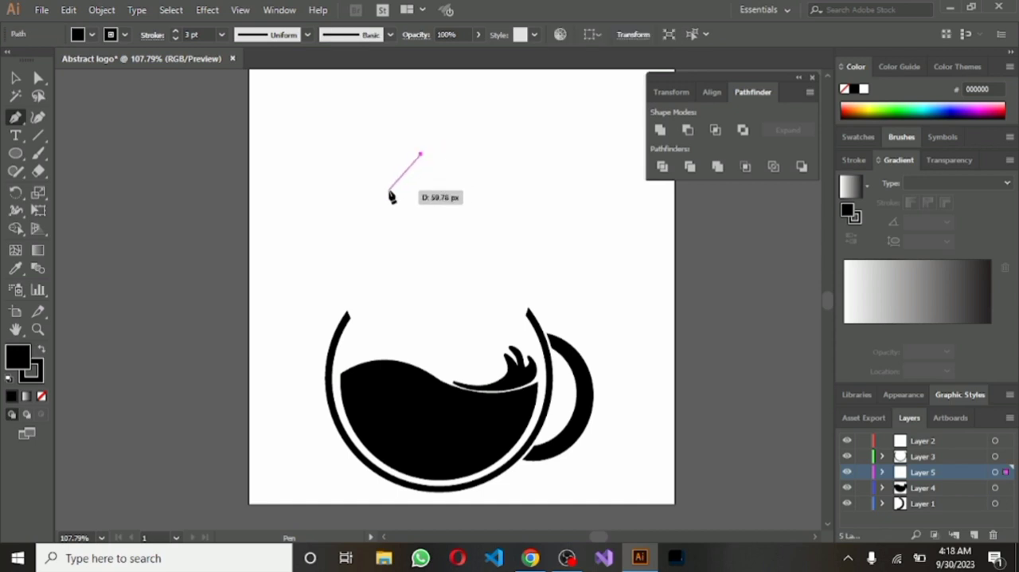
left_click_drag(386, 192, 356, 198)
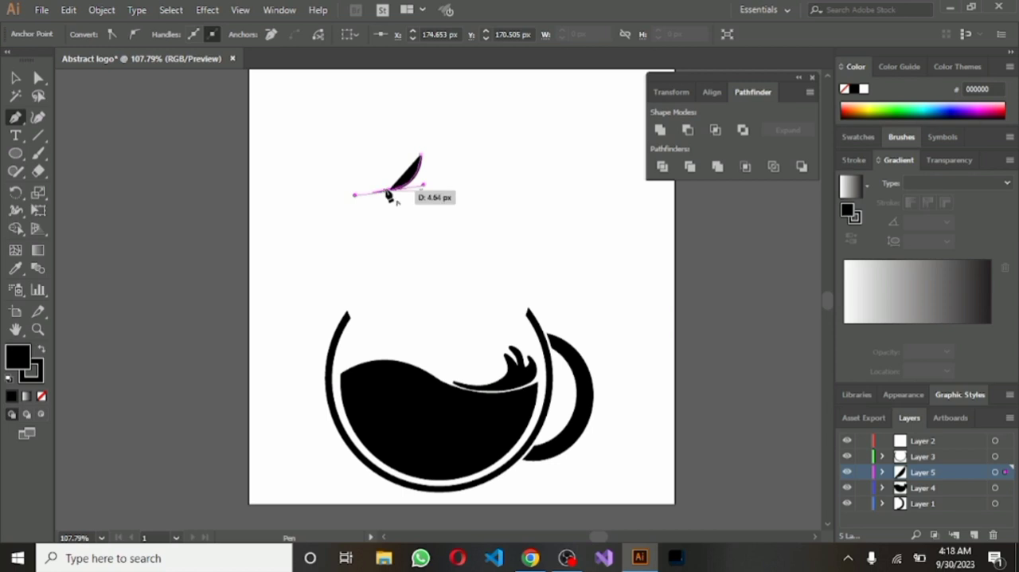
left_click(389, 191)
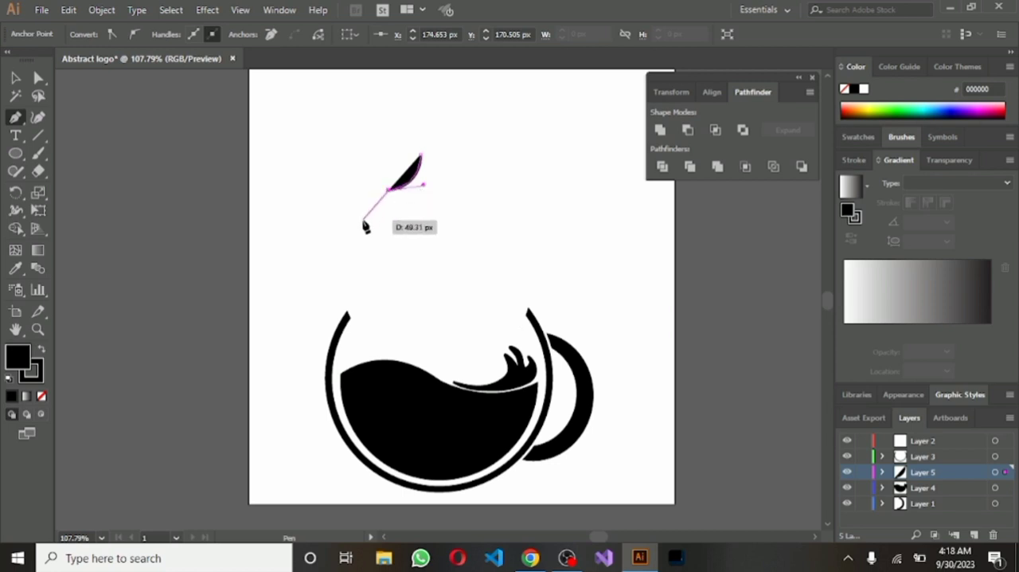
left_click_drag(363, 221, 357, 256)
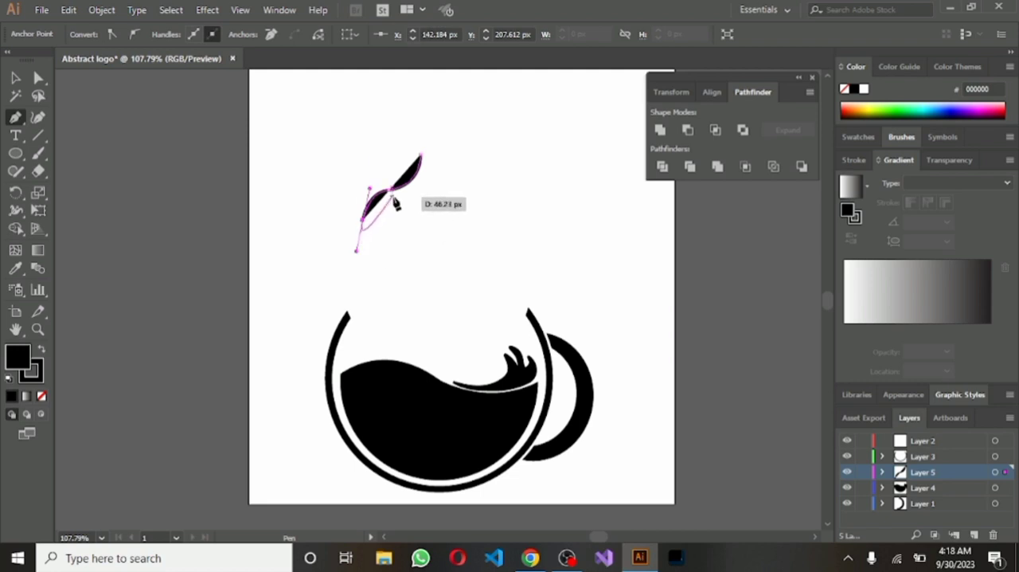
left_click(365, 223)
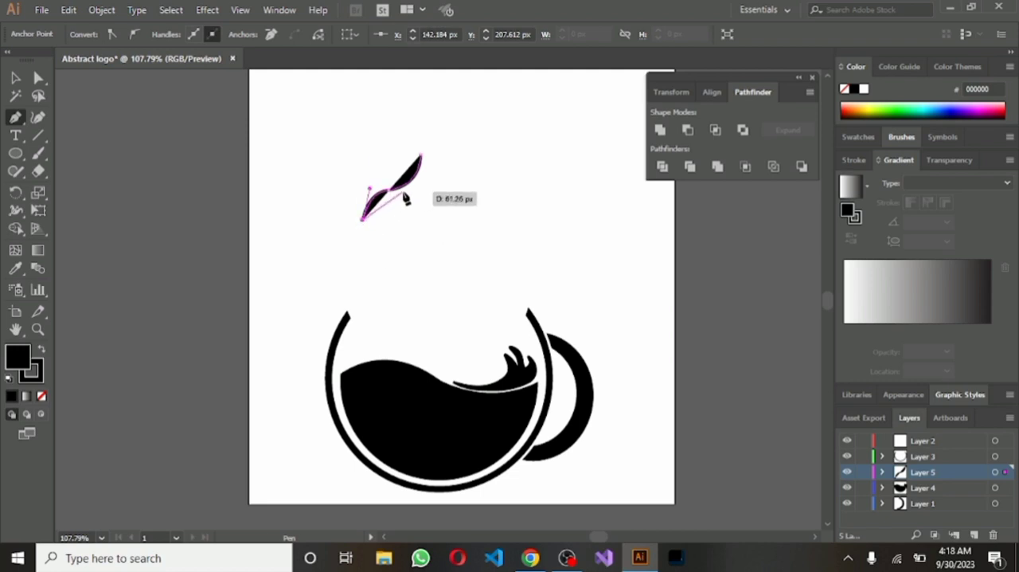
left_click_drag(404, 191, 423, 198)
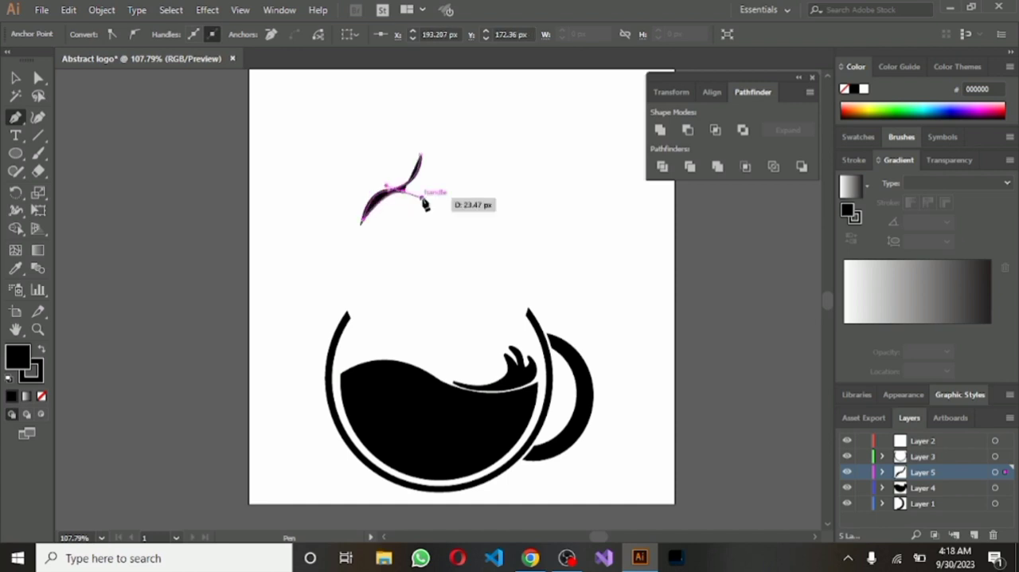
left_click(404, 192)
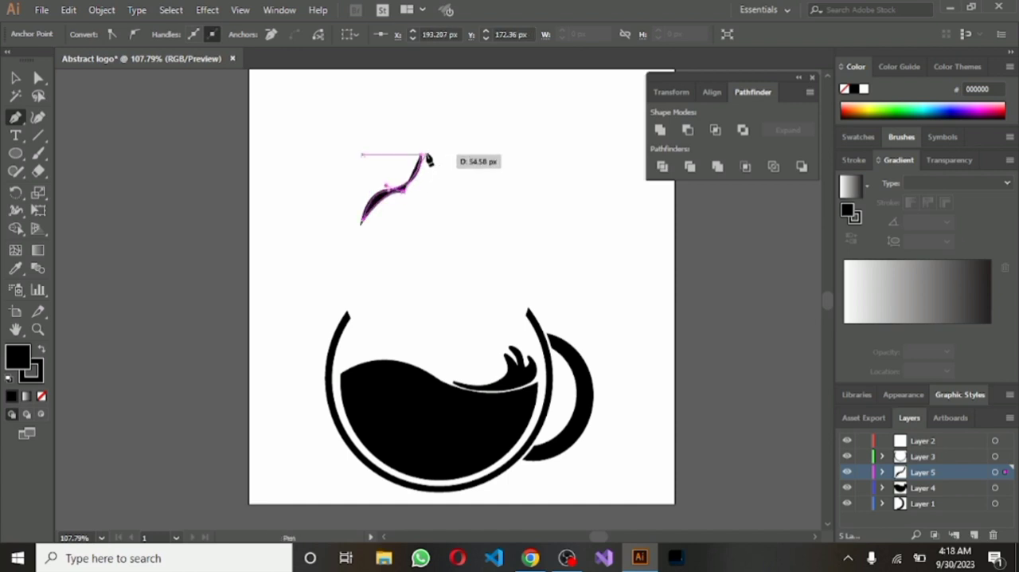
left_click_drag(421, 155, 416, 130)
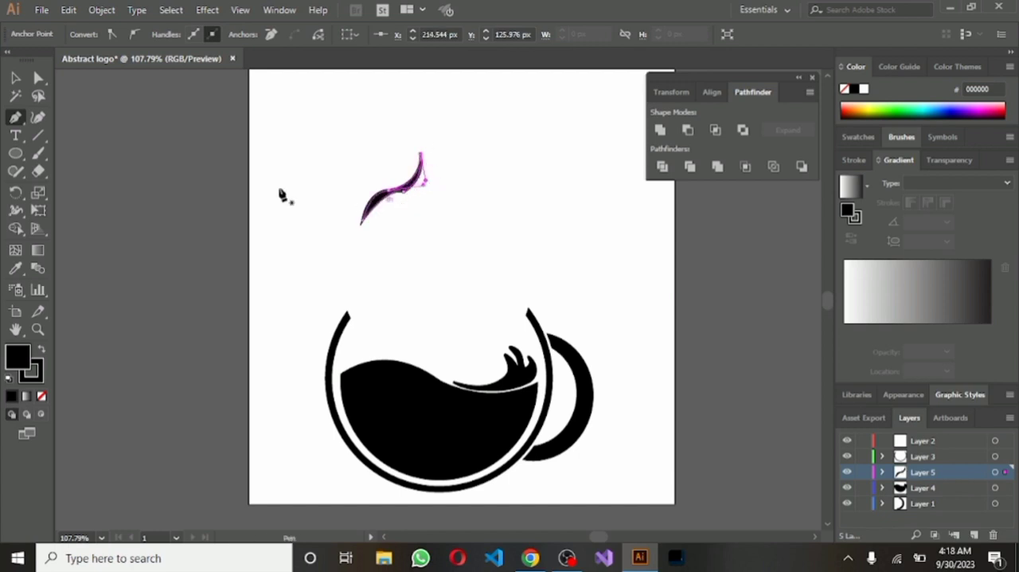
Smooth the wisp's kinked underside with the Curvature tool by repositioning and adding anchor points, and deselect it
left_click(16, 80)
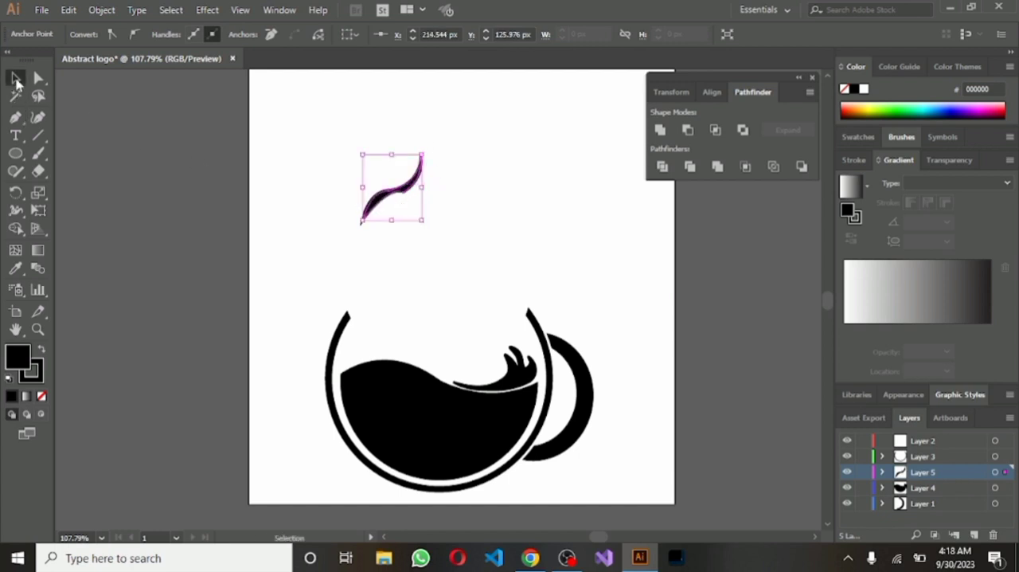
scroll(396, 207, "up", 6)
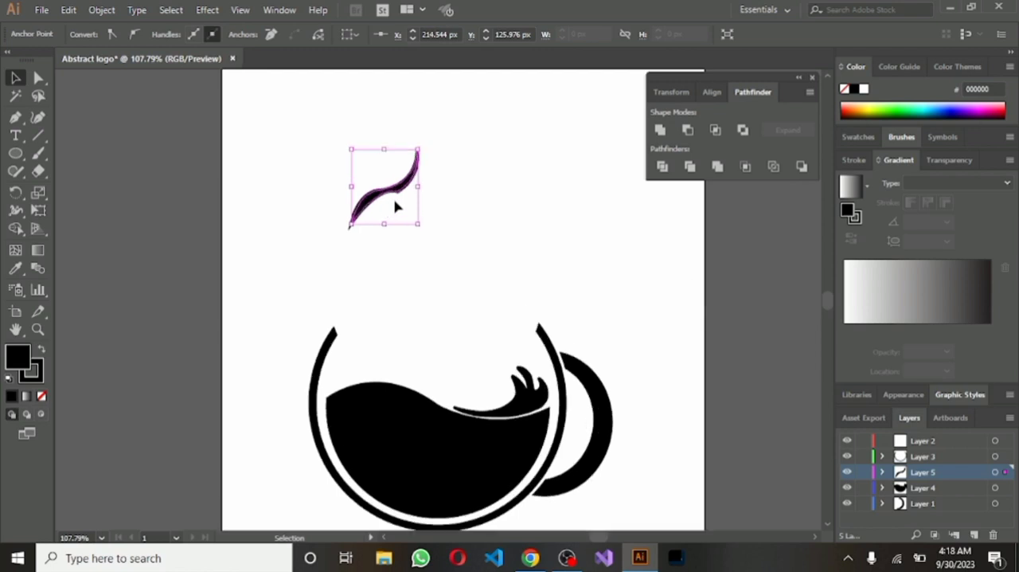
scroll(500, 278, "up", 3)
scroll(501, 277, "left", 2)
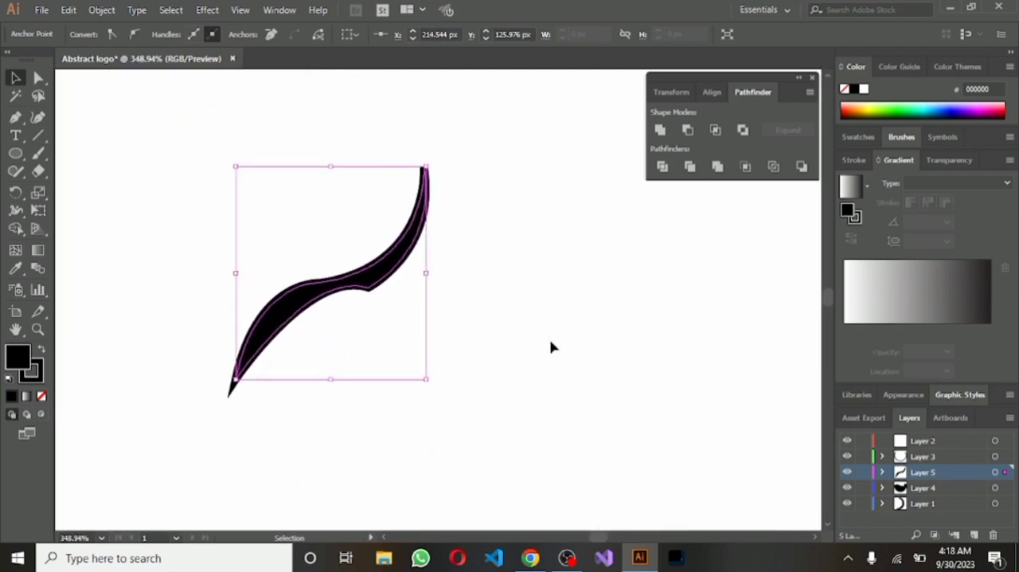
left_click(37, 117)
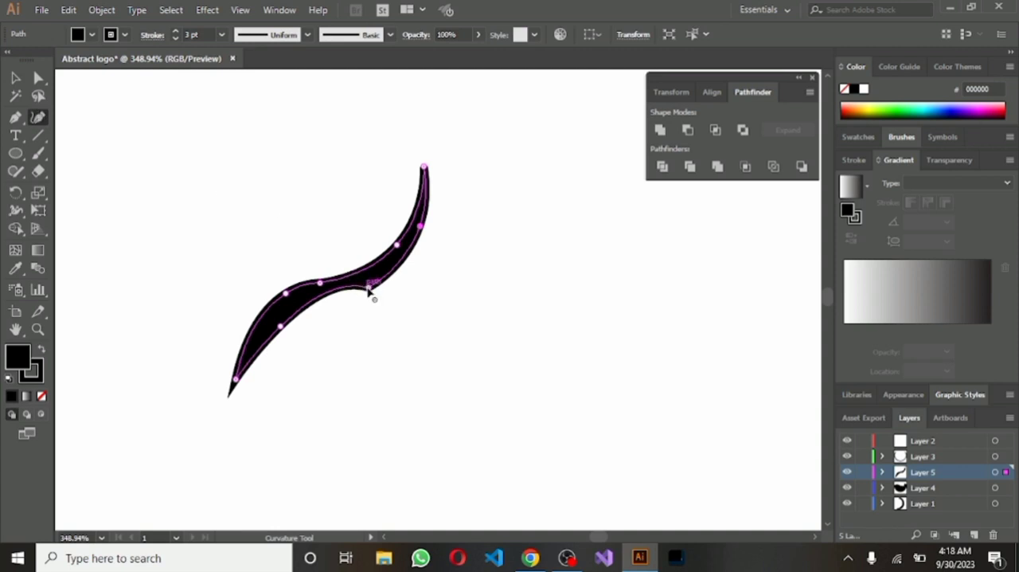
mouse_move(369, 291)
left_mouse_down()
mouse_move(376, 297)
mouse_move(371, 291)
left_mouse_up()
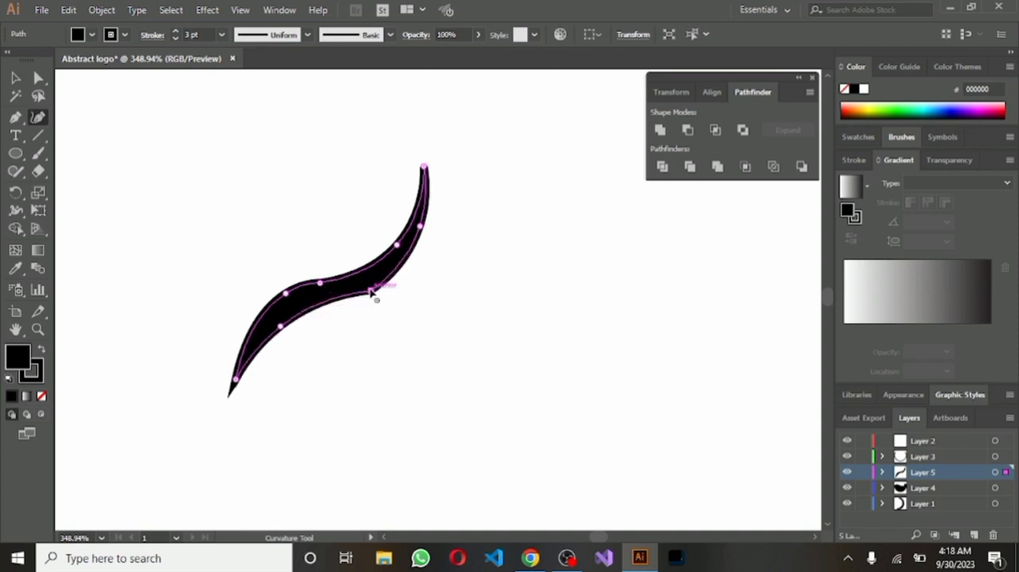
left_click(322, 300)
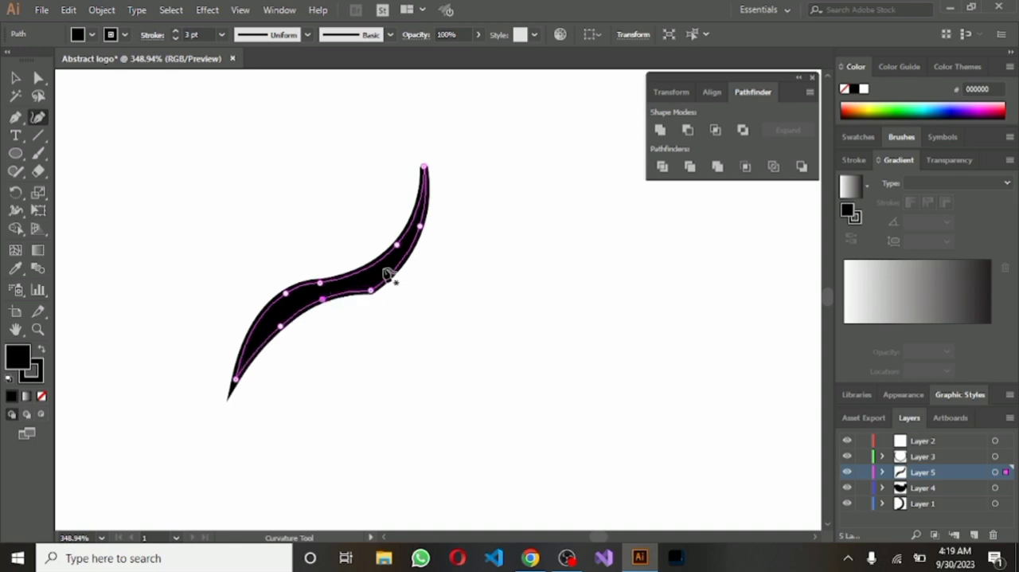
left_click_drag(374, 291, 300, 313)
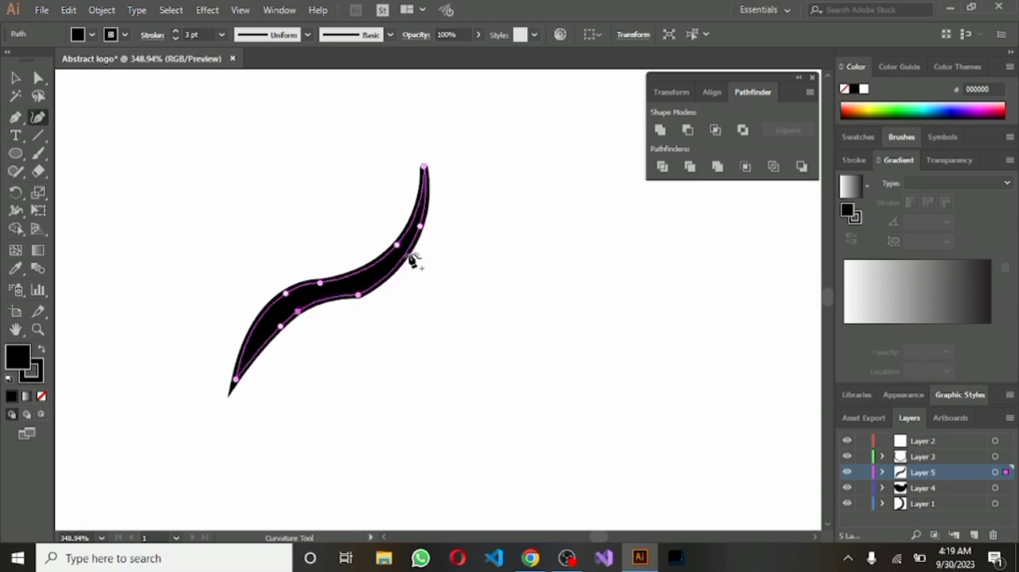
left_click(336, 296)
left_click_drag(337, 300, 328, 306)
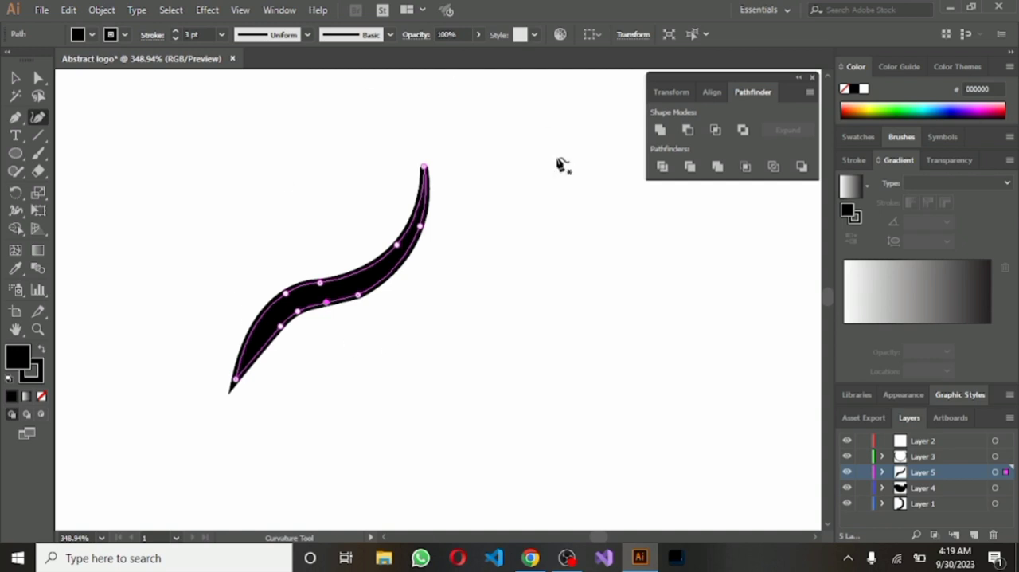
left_click(15, 77)
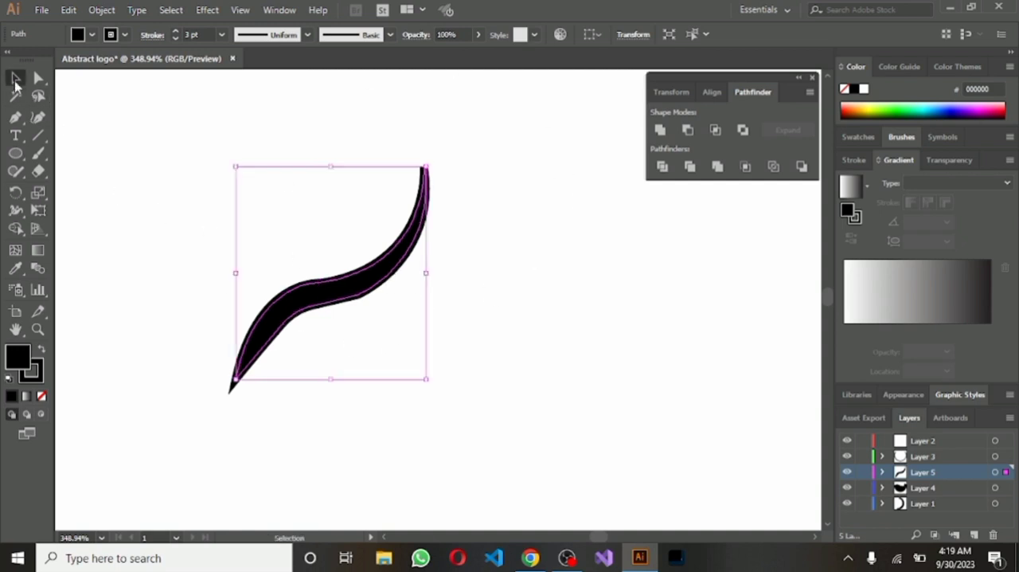
left_click(468, 289)
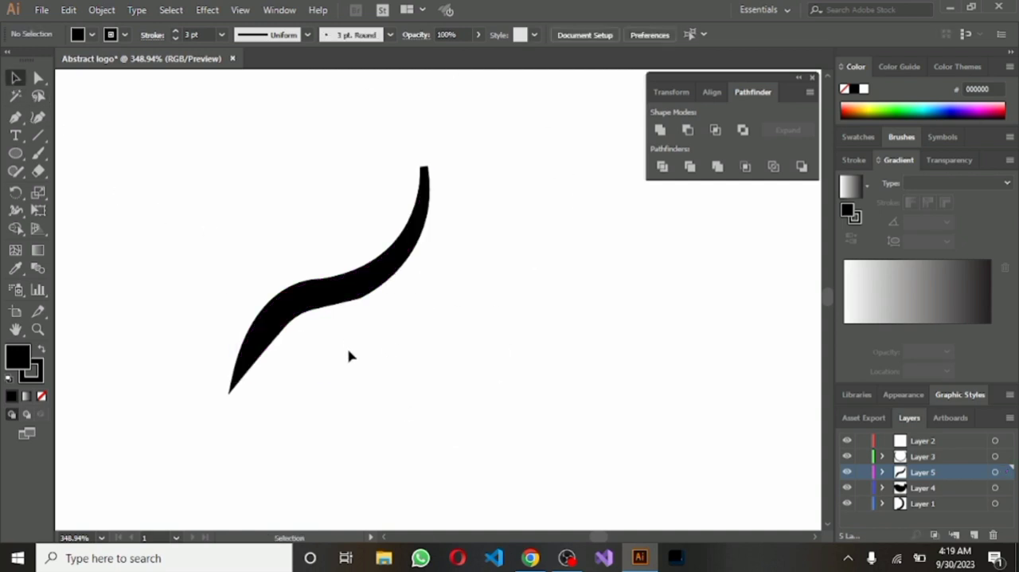
Remove the stroke from the wisp, leaving only its black fill
left_click(414, 259)
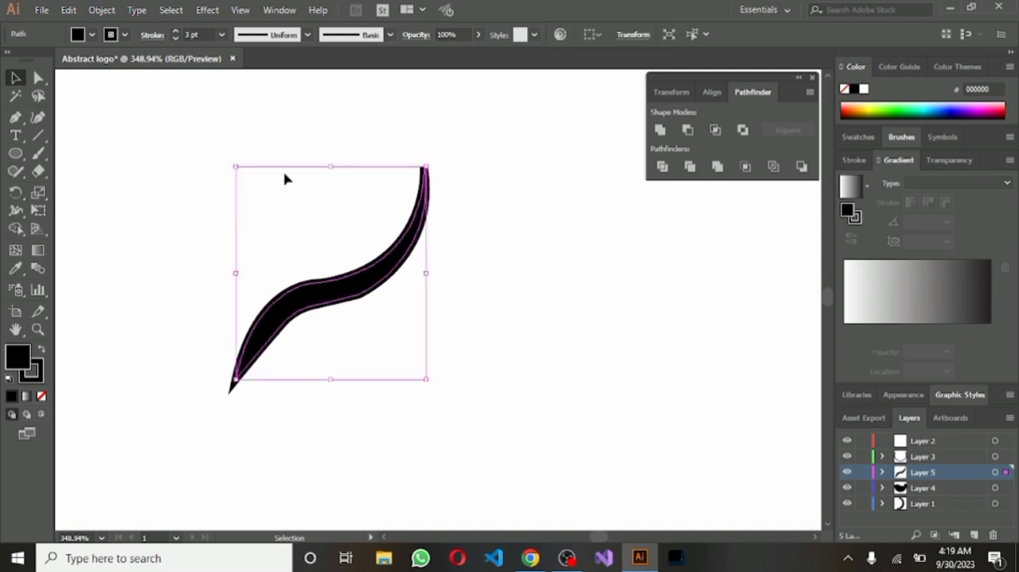
left_click(125, 34)
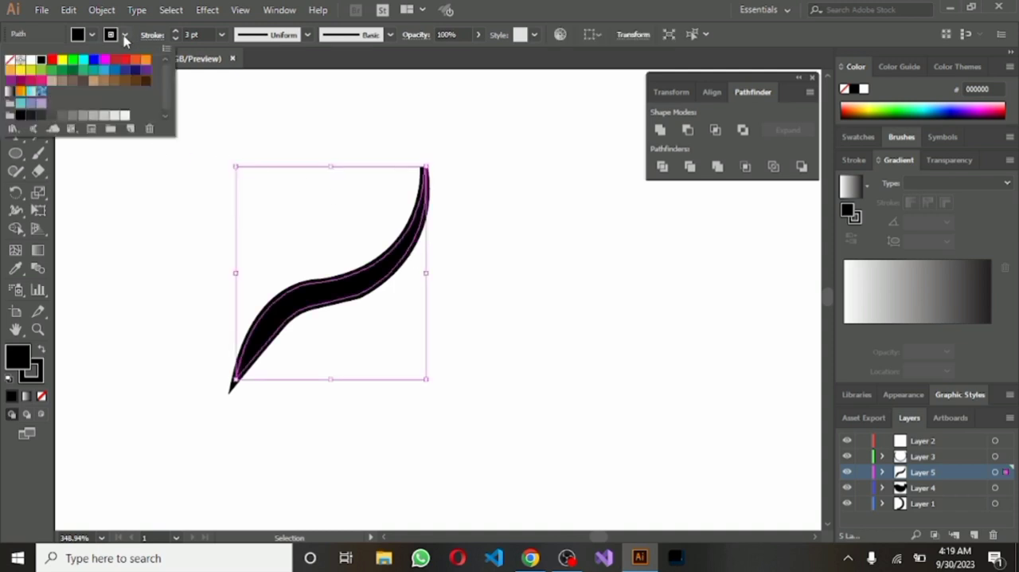
left_click(13, 62)
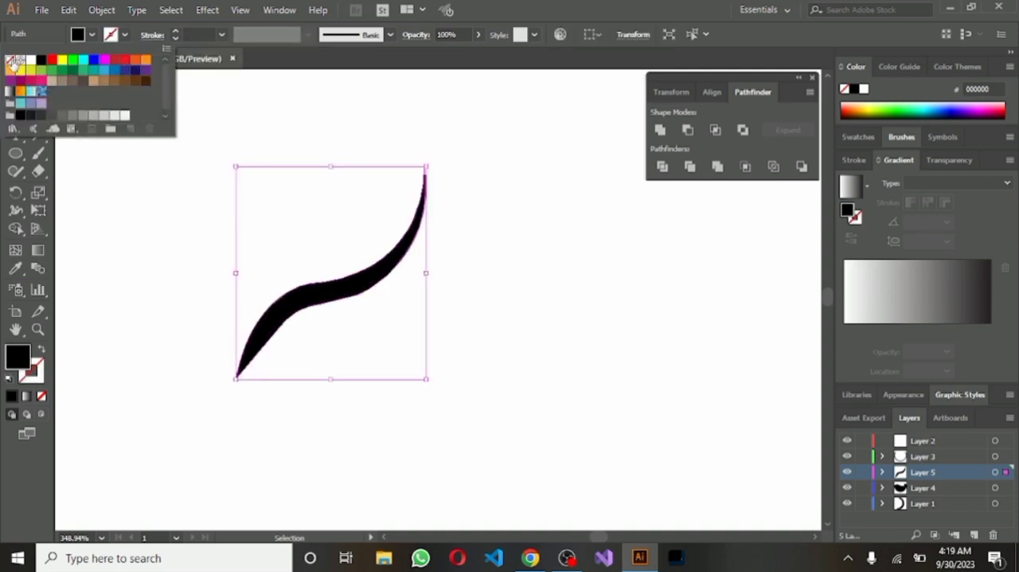
left_click(565, 244)
Rotate the wisp counterclockwise until its two pointed ends line up nearly vertically
left_click(406, 241)
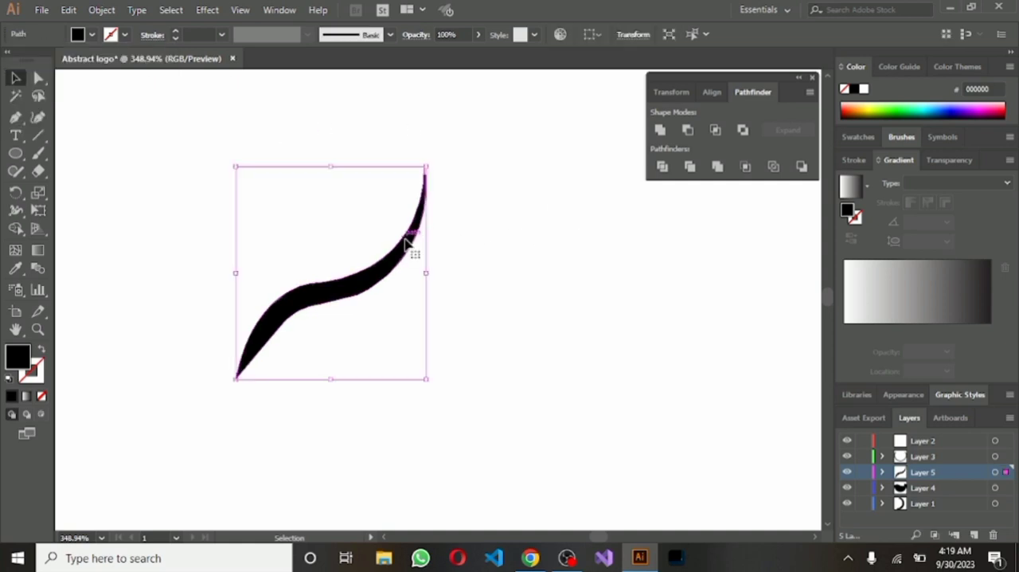
left_click_drag(434, 164, 343, 137)
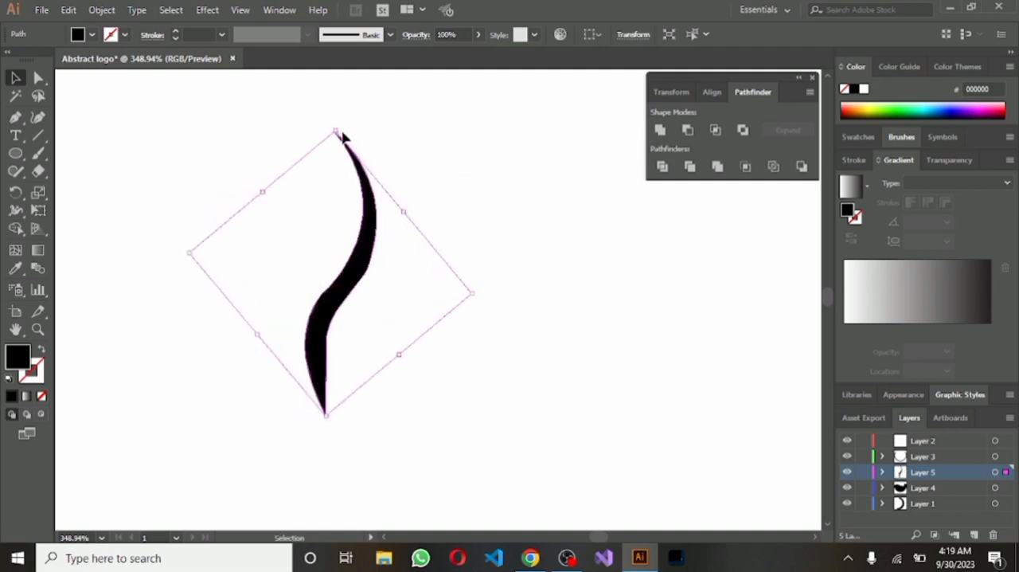
scroll(629, 349, "down", 7)
left_click_drag(629, 350, 385, 271)
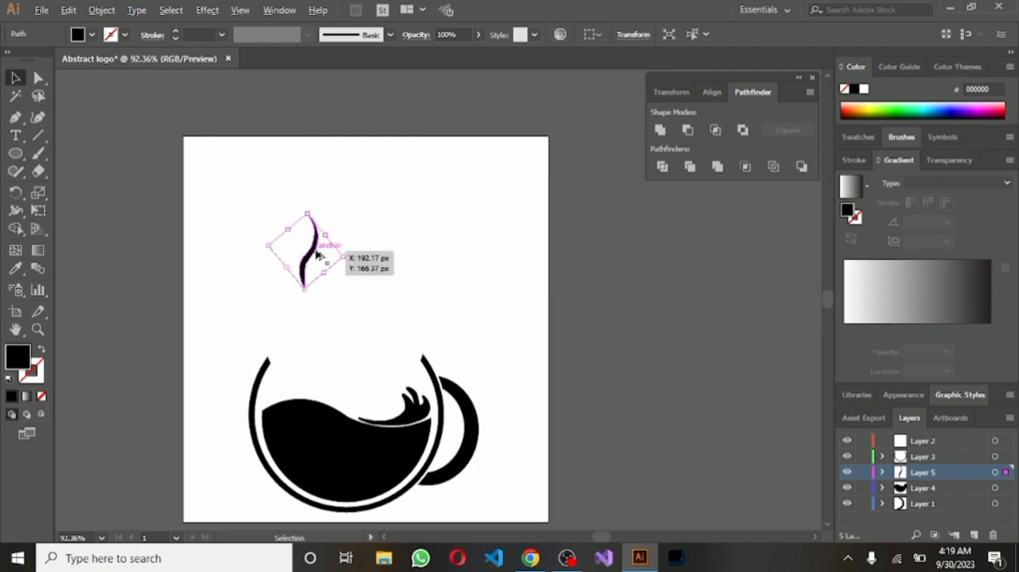
Duplicate the wisp twice, placing one copy higher to its right and the other lower right, close beneath the upper copy
left_click_drag(314, 253, 339, 213)
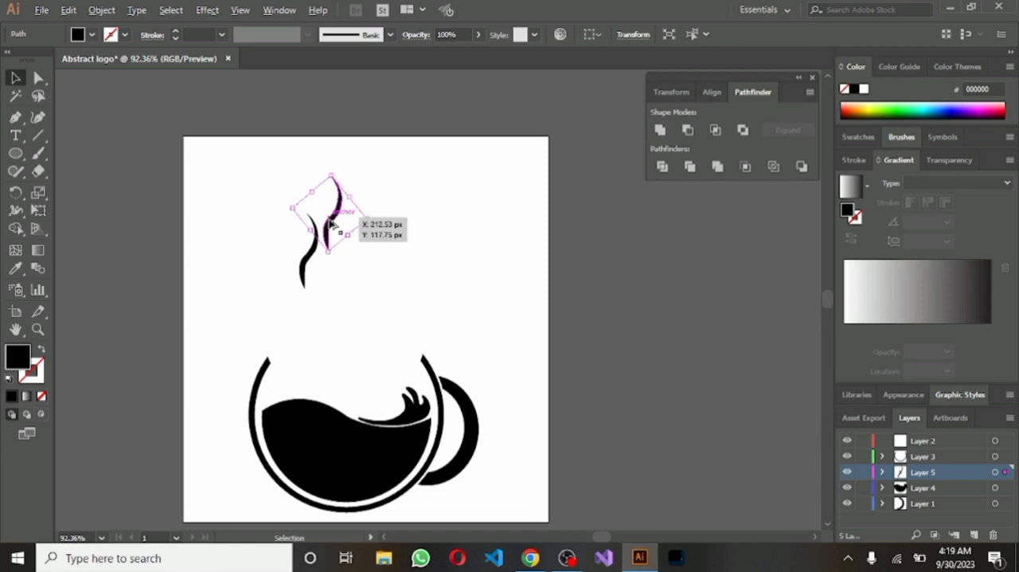
left_click_drag(331, 229, 339, 287)
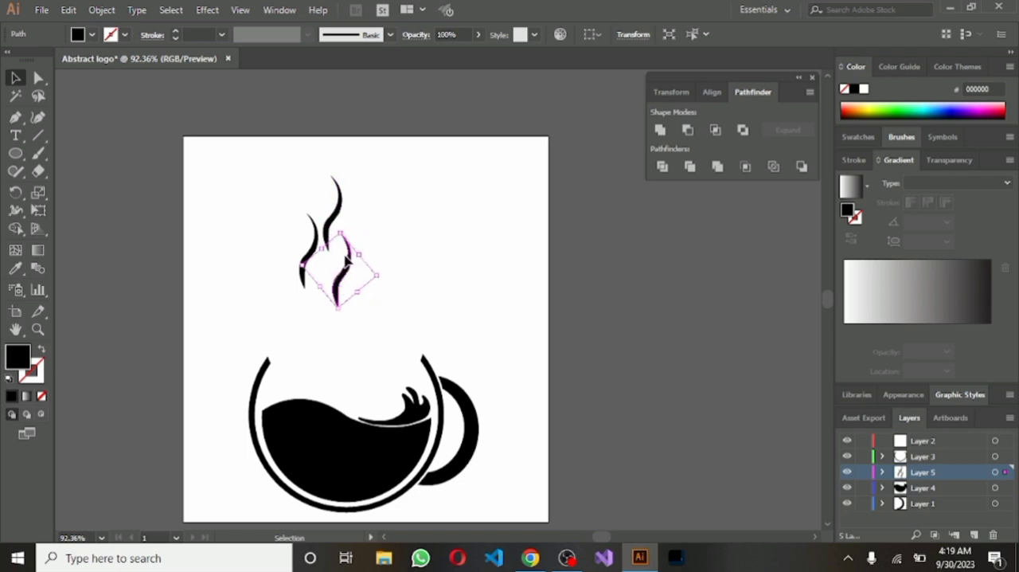
key("Left")
key("Left")
key("Left")
key("Left")
key("Left")
key("Left")
key("Left")
key("Left")
key("Left")
key("Left")
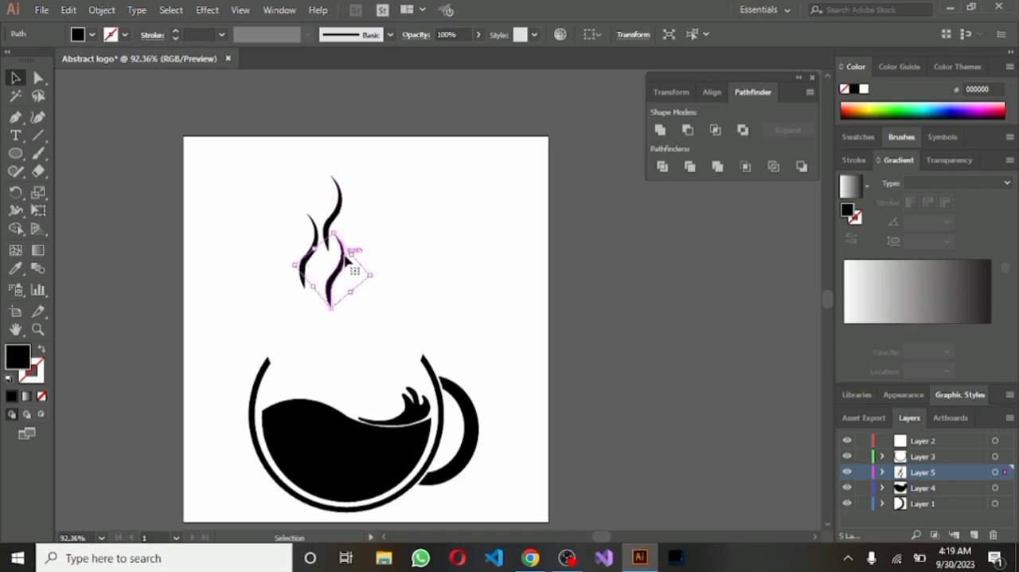
Select all three wisps and scale them down slightly together
left_click_drag(279, 195, 372, 309)
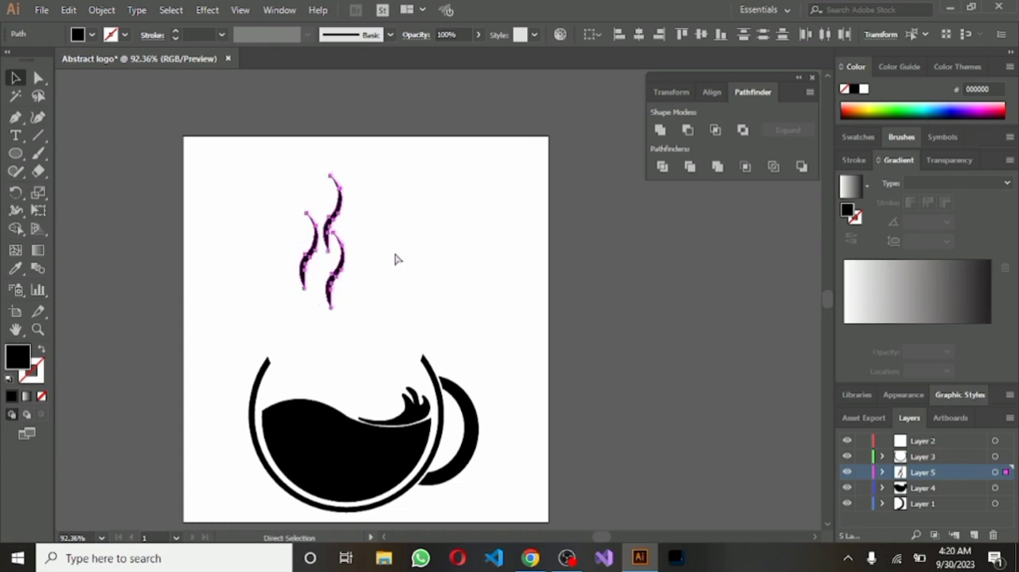
left_click(394, 256)
left_click_drag(280, 203, 324, 294)
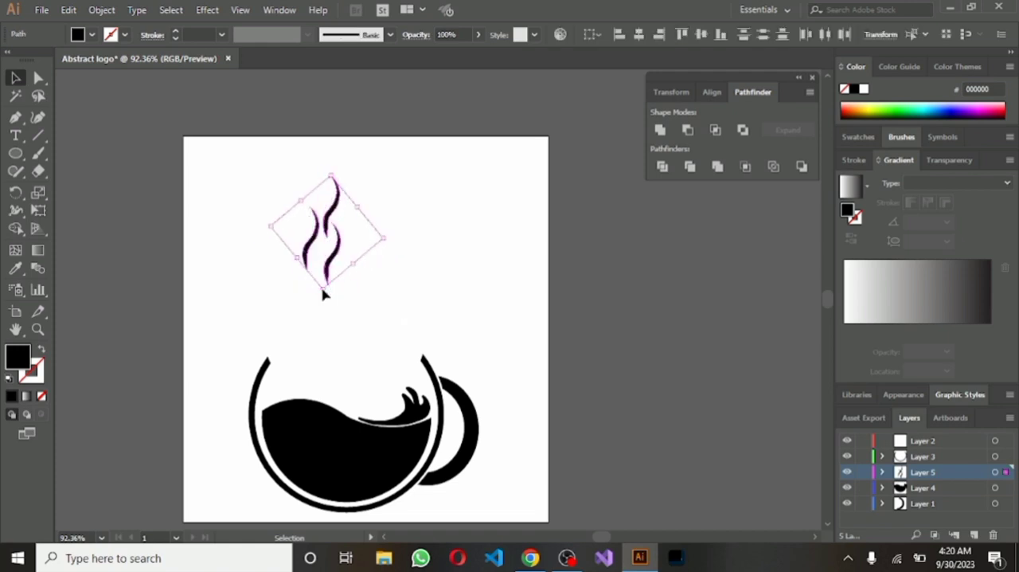
mouse_move(382, 239)
left_mouse_down()
mouse_move(363, 232)
mouse_move(365, 244)
mouse_move(385, 237)
left_mouse_up()
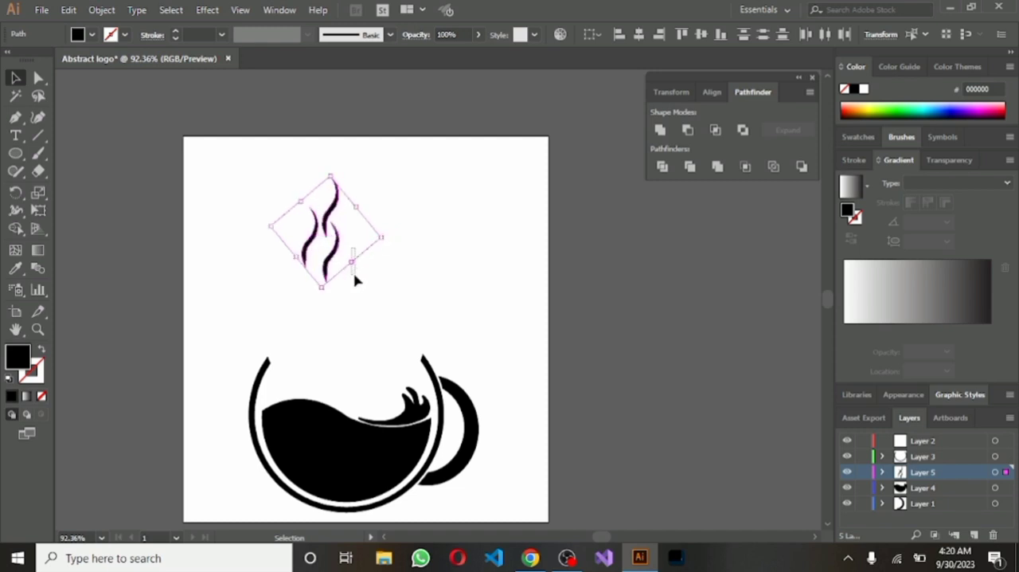
Move the three wisps together down into the cup's opening, centred above the liquid, and deselect them
left_click(337, 266)
left_click_drag(285, 188, 359, 275)
left_click_drag(327, 225, 348, 308)
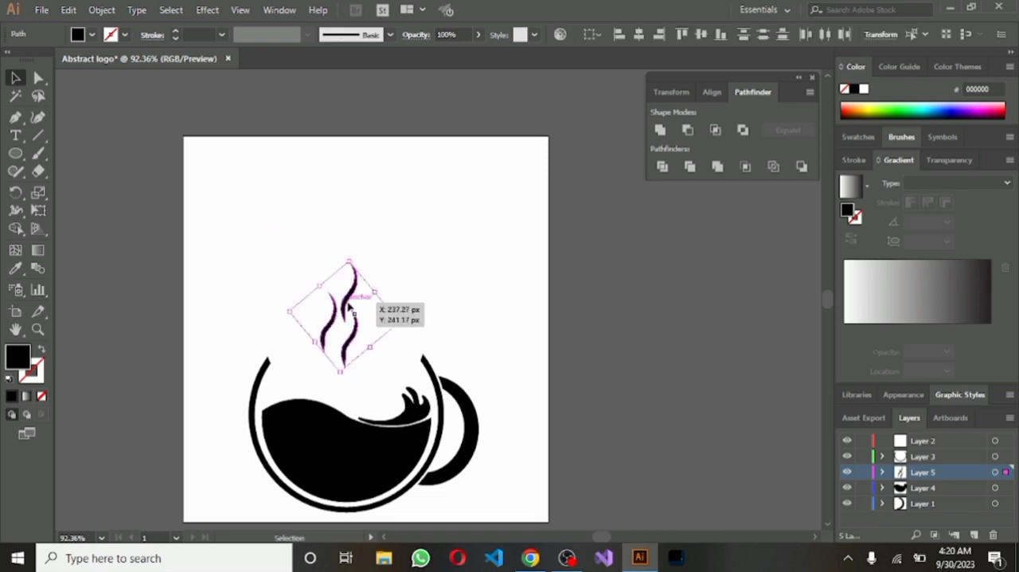
left_click(407, 241)
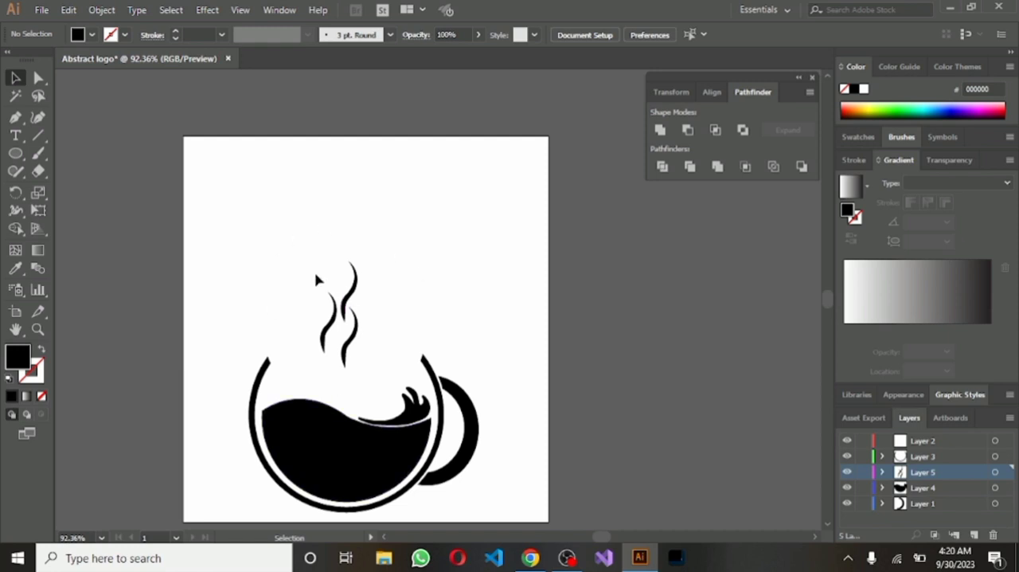
Enlarge the three wisps slightly together above the liquid and deselect them
left_click_drag(314, 274, 374, 354)
left_click(382, 362)
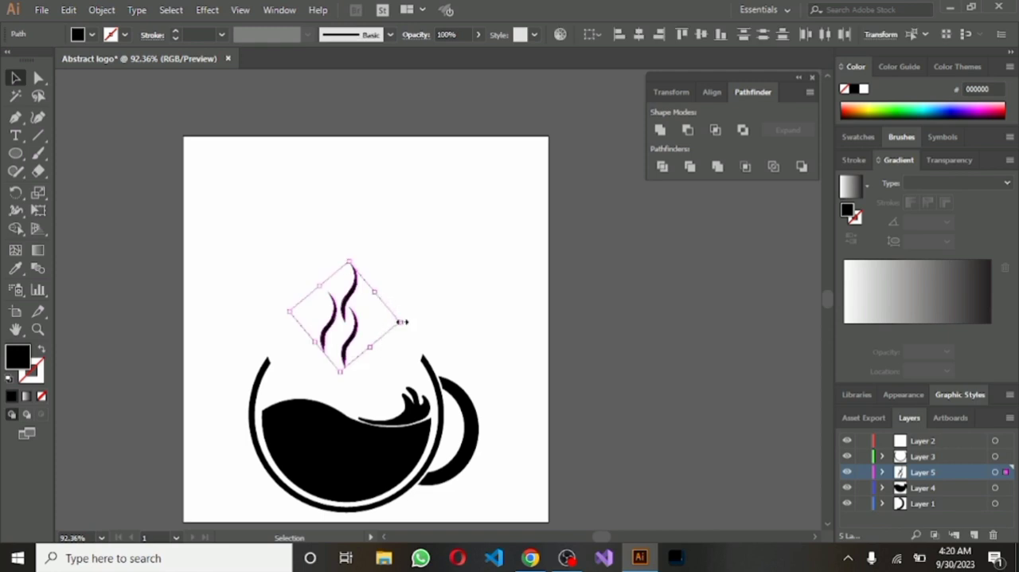
left_click_drag(402, 321, 414, 321)
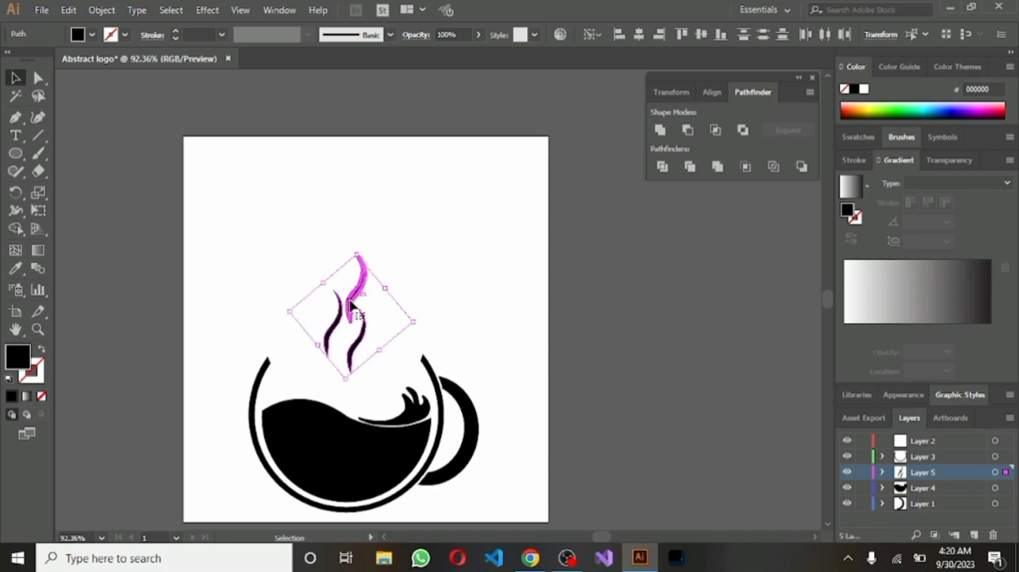
left_click(321, 256)
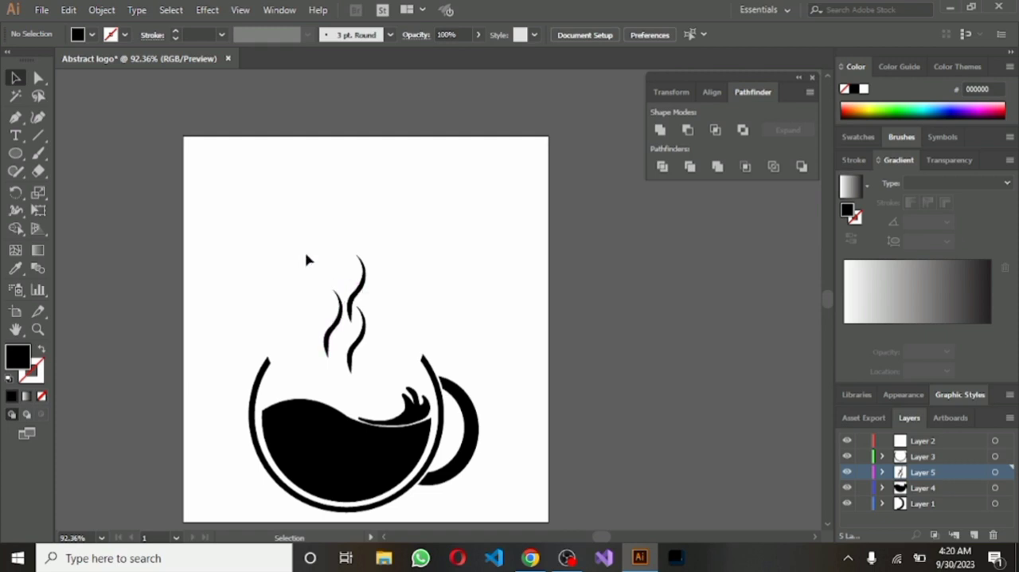
Give the three wisps a black 3 pt stroke and deselect them
left_click_drag(281, 223, 388, 338)
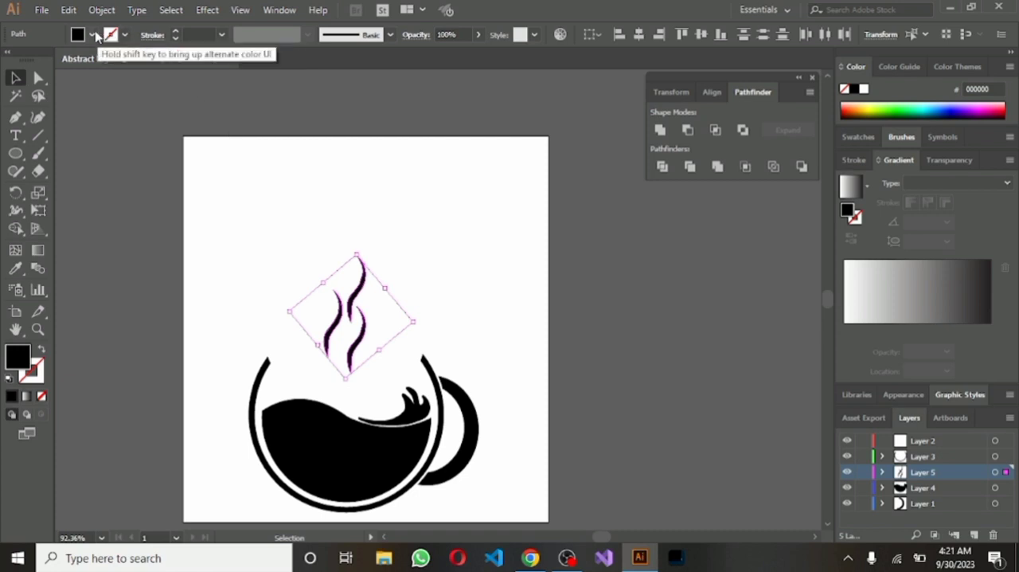
left_click(125, 35)
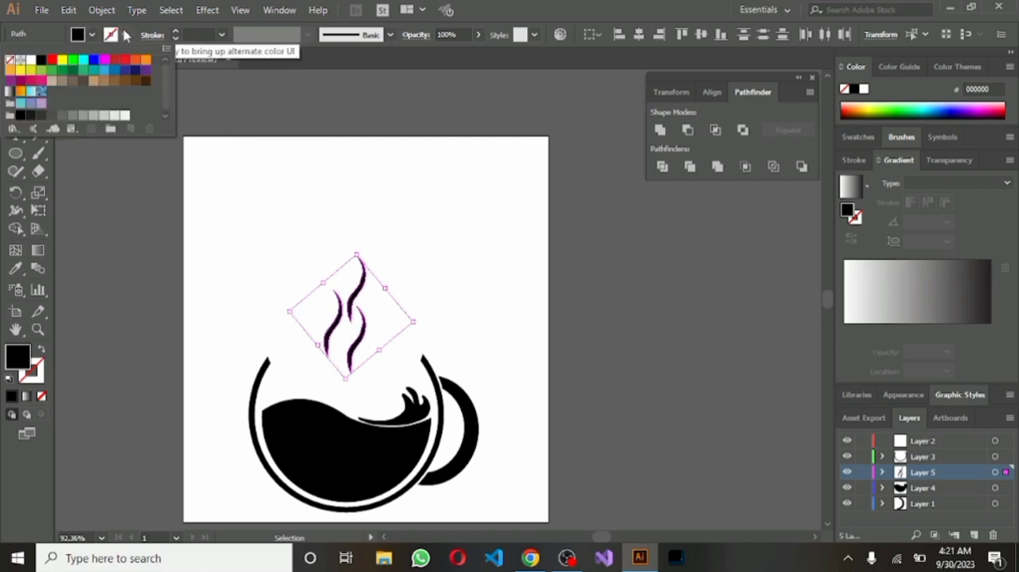
left_click(39, 60)
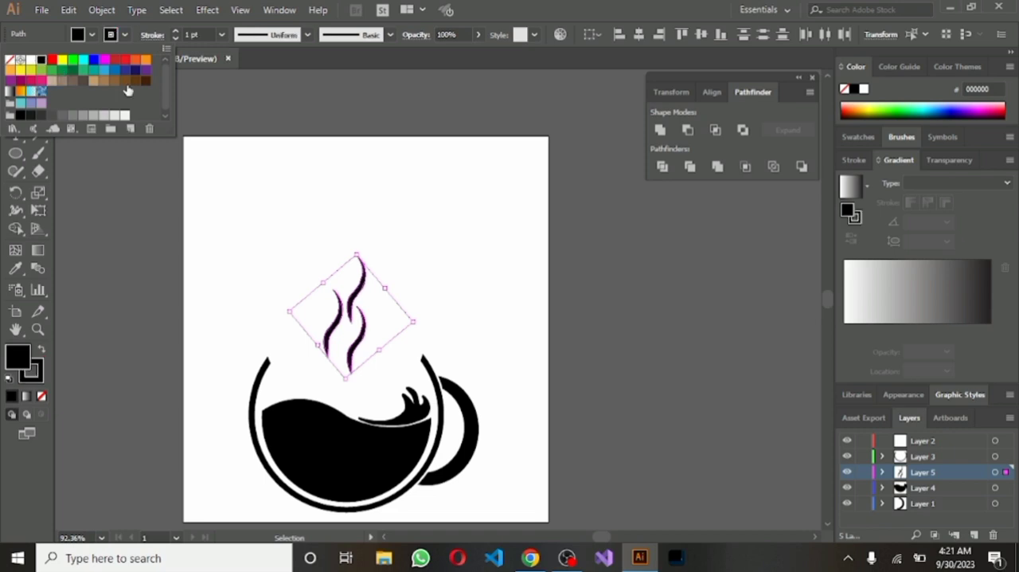
left_click(223, 36)
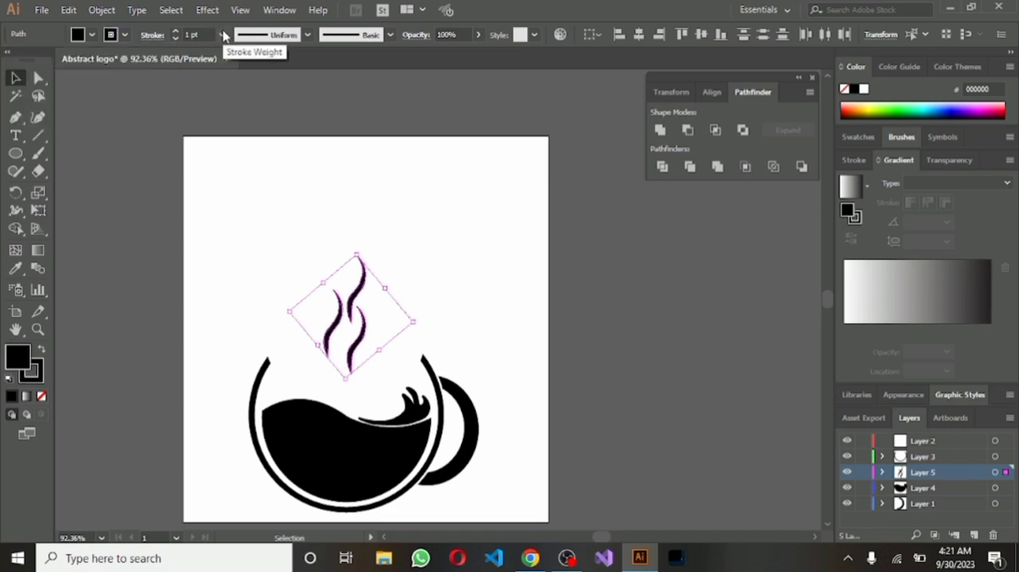
left_click(224, 35)
left_click(238, 132)
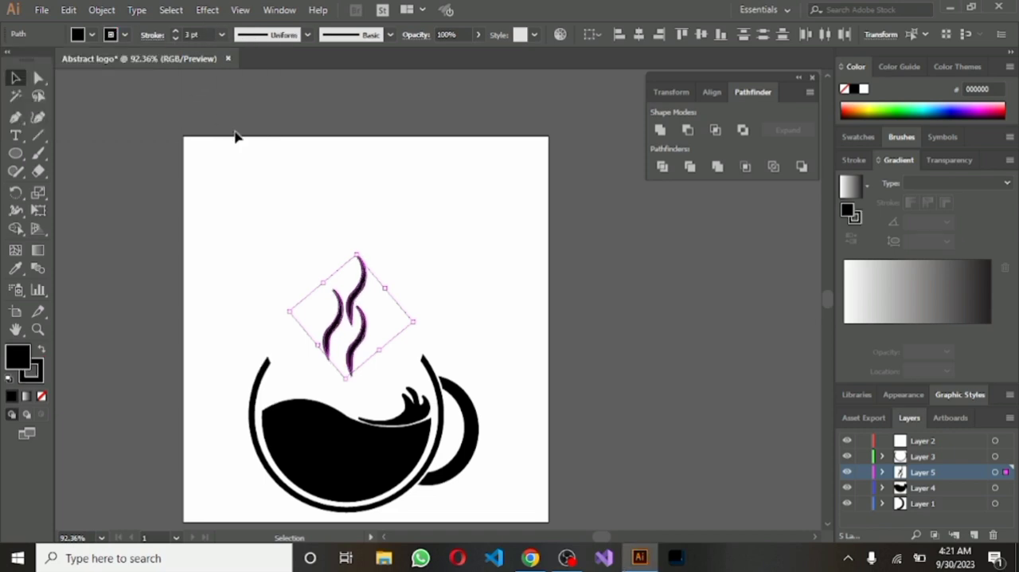
left_click(271, 206)
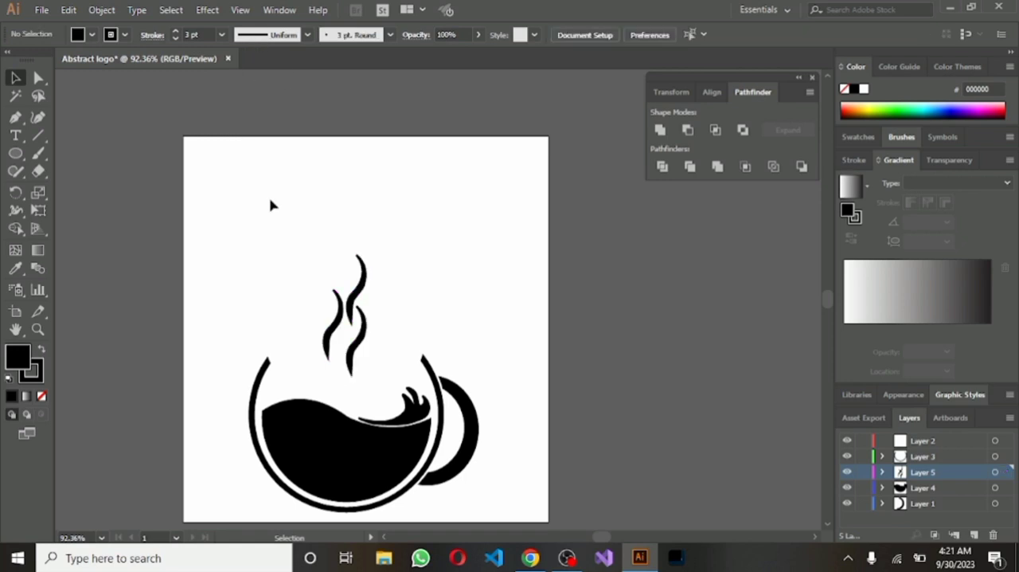
Select the three wisps, reduce their stroke weight to 1 pt and deselect them
left_click_drag(271, 205, 400, 349)
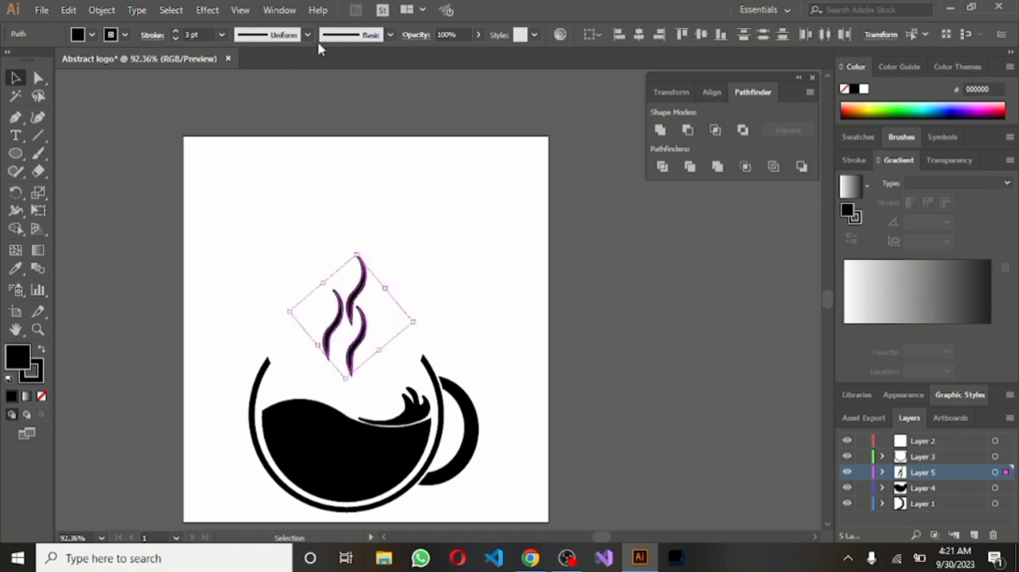
left_click(222, 36)
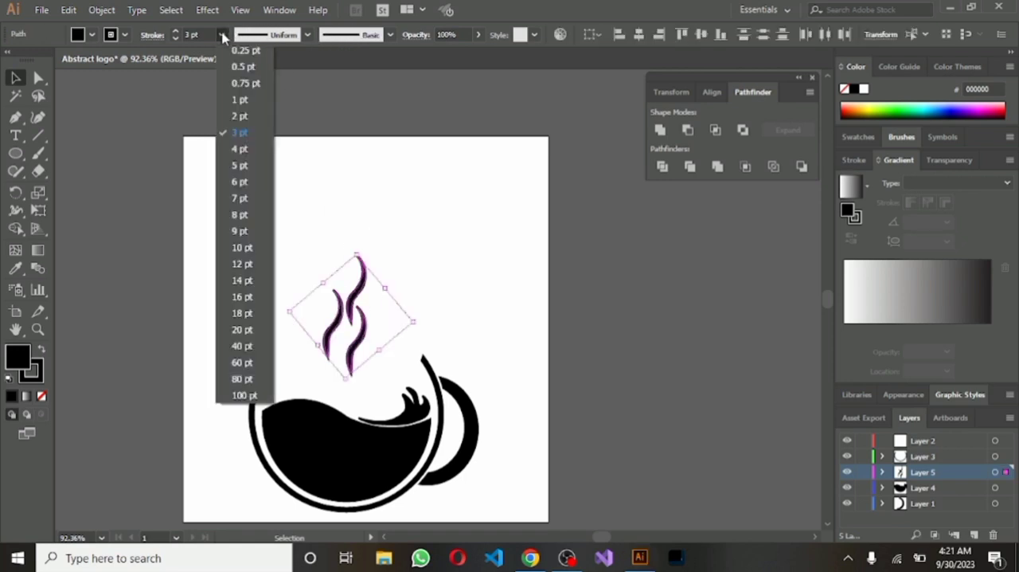
left_click(240, 101)
left_click(299, 209)
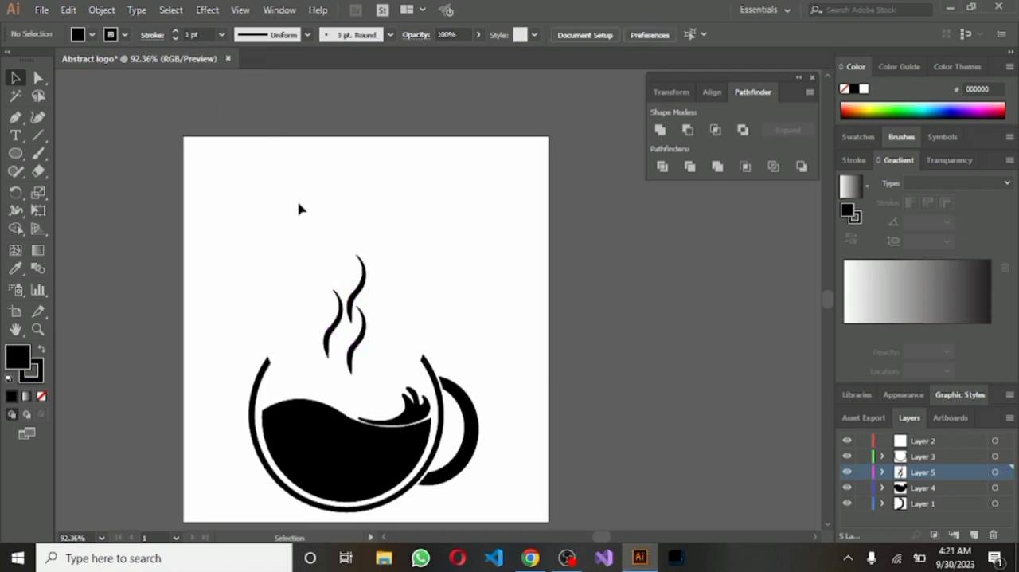
Select the three wisps and scale them down slightly together above the cup's opening
left_click_drag(298, 202, 400, 345)
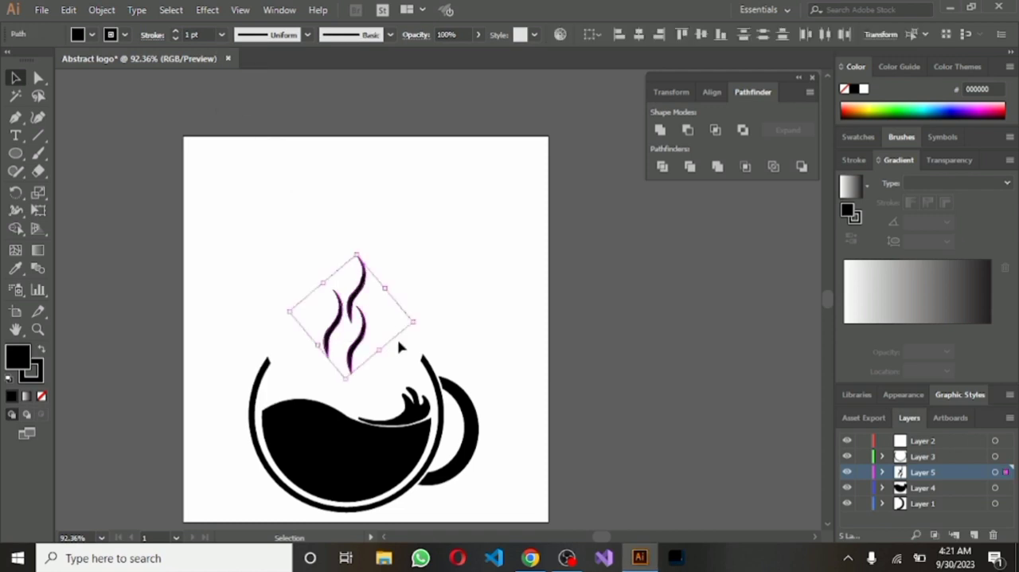
left_click_drag(347, 380, 348, 366)
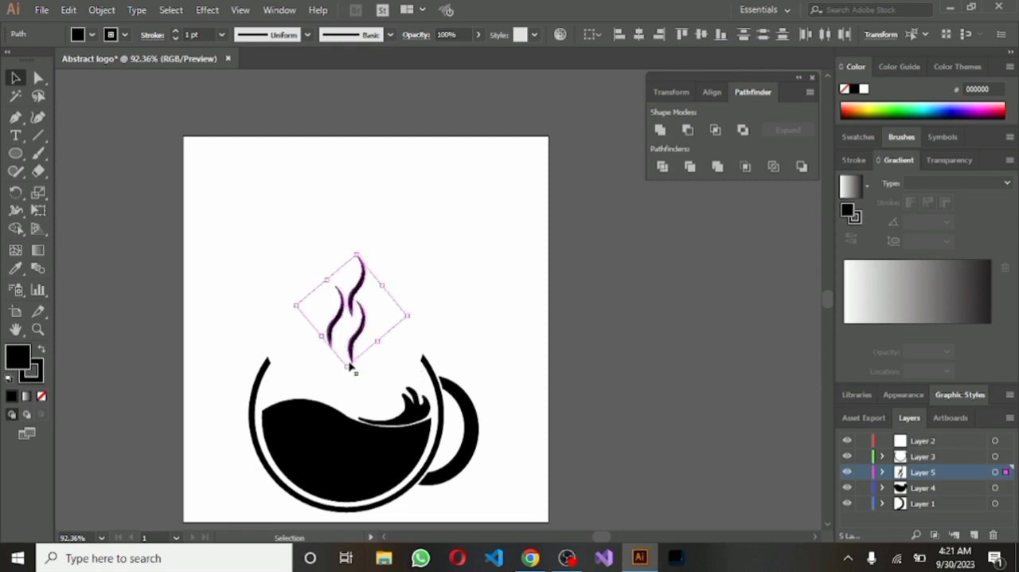
left_click_drag(406, 319, 400, 321)
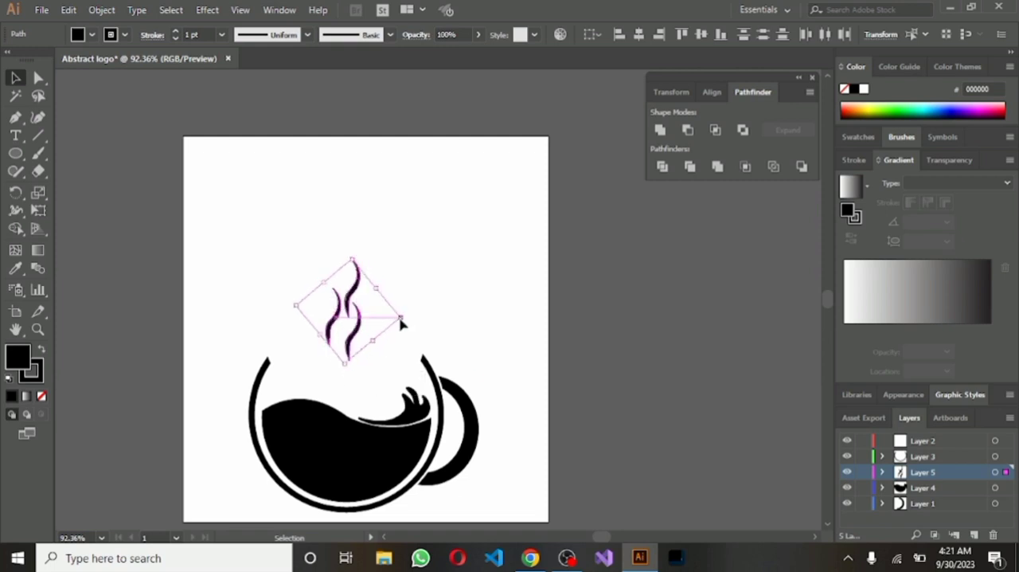
Duplicate the lower-right wisp and rearrange the wisps into a staggered diamond of four above the liquid, the lowest one reaching into the cup's opening
left_click(340, 317)
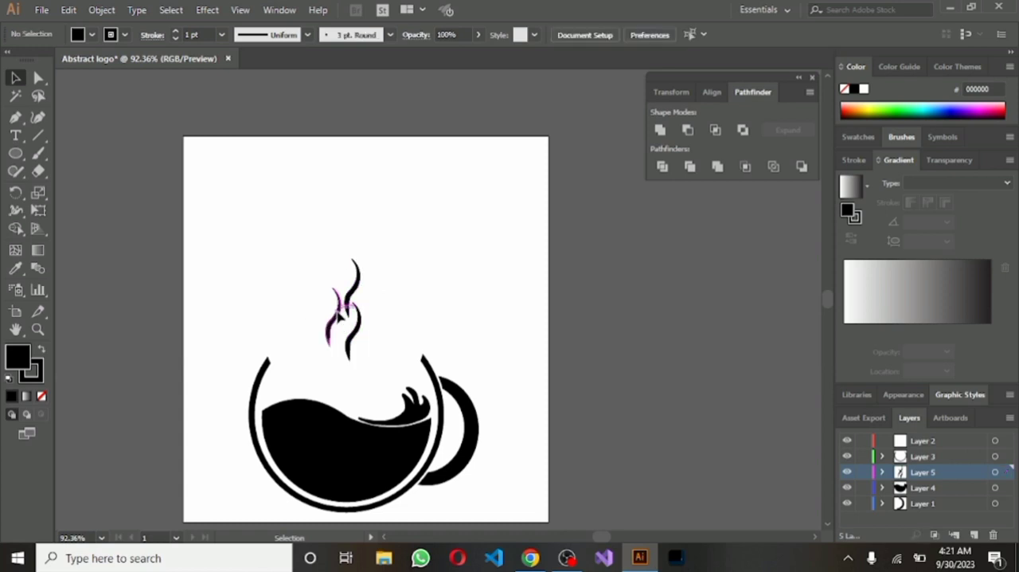
left_click(338, 316)
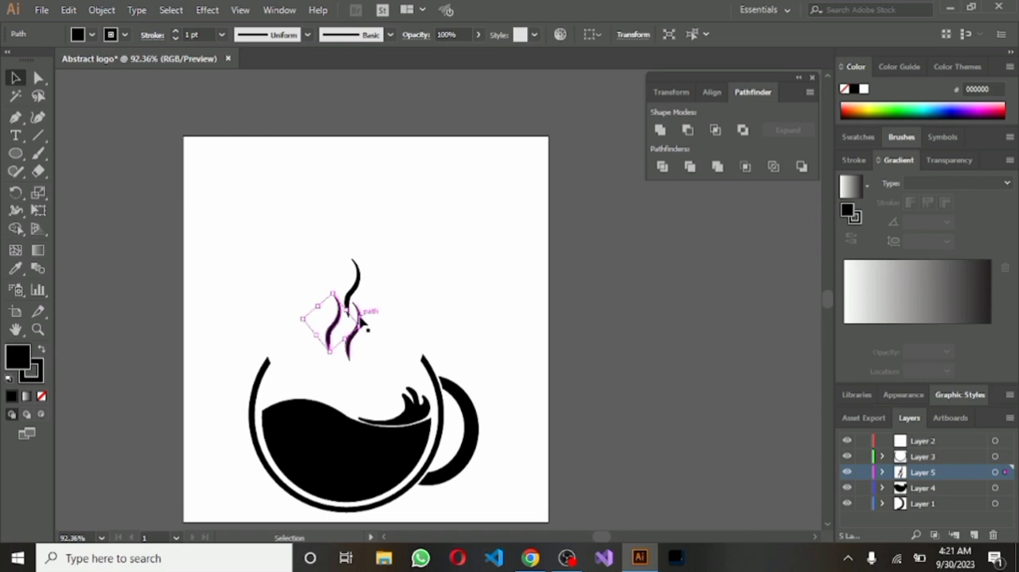
left_click_drag(362, 318, 383, 271)
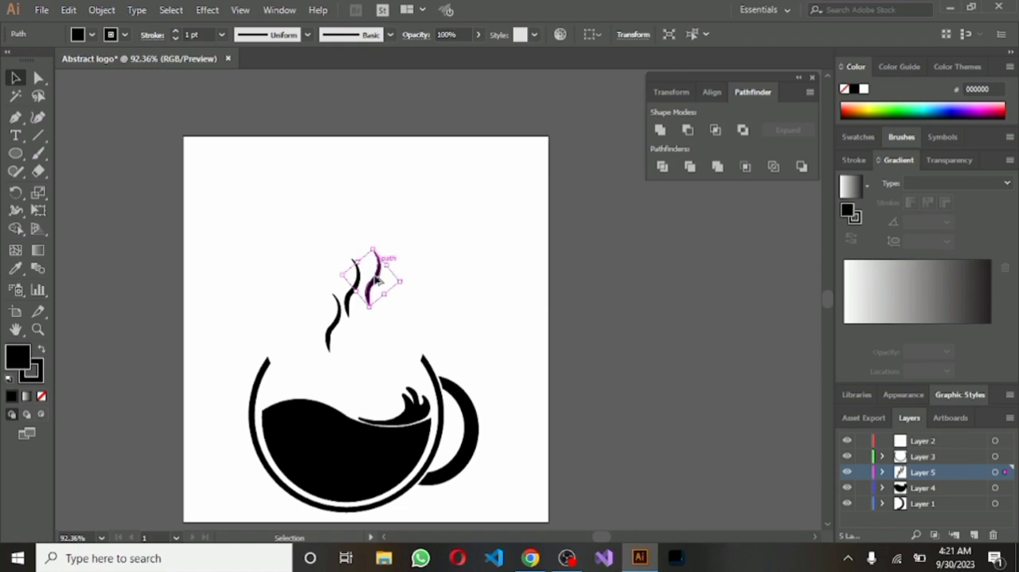
left_click_drag(380, 268, 362, 331)
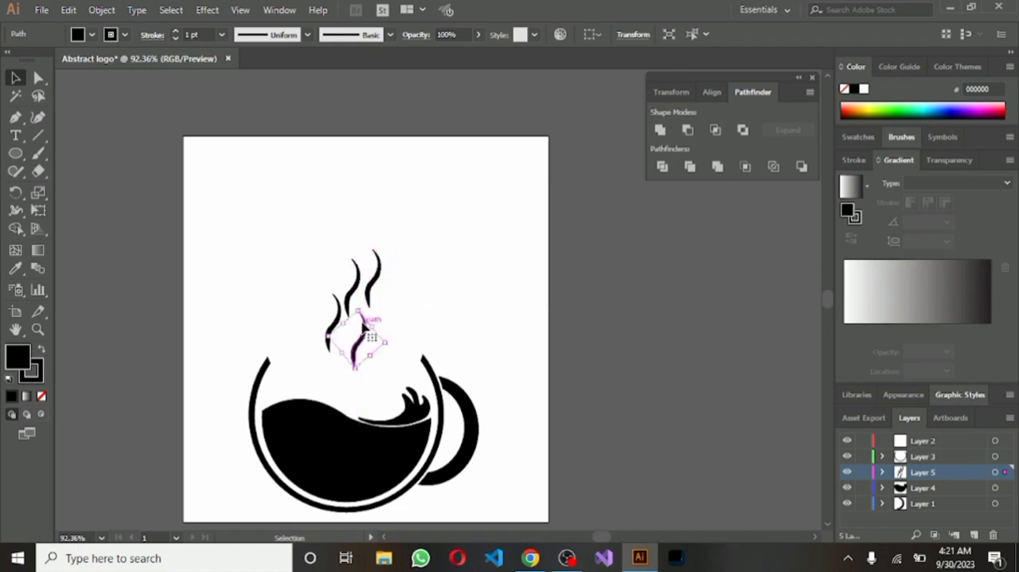
mouse_move(374, 282)
left_mouse_down()
mouse_move(327, 354)
mouse_move(341, 365)
left_mouse_up()
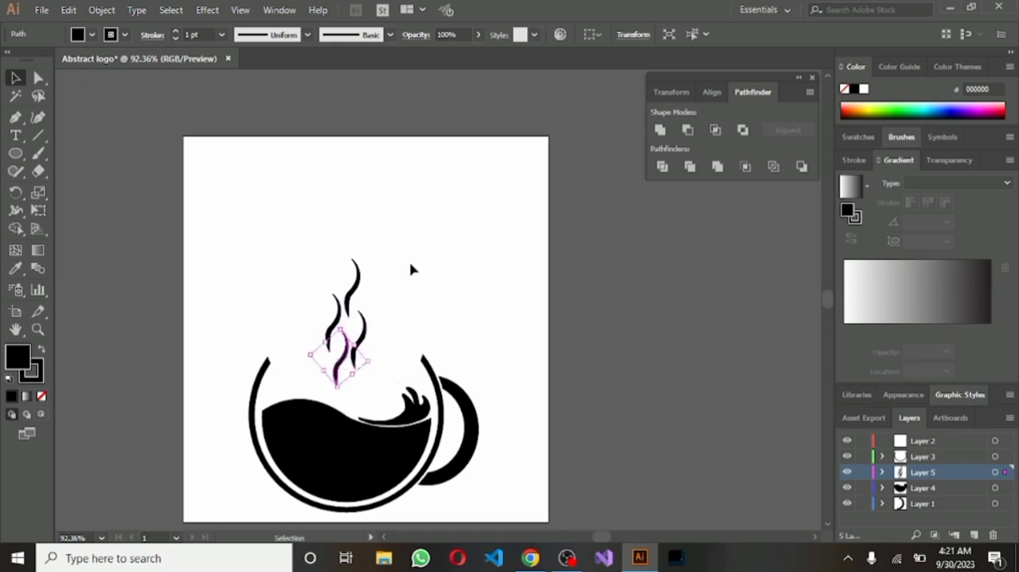
left_click(408, 268)
Select the four wisps, rotate them slightly counterclockwise and fine-tune their size together, leaving them deselected above the cup's opening
left_click_drag(311, 276, 413, 380)
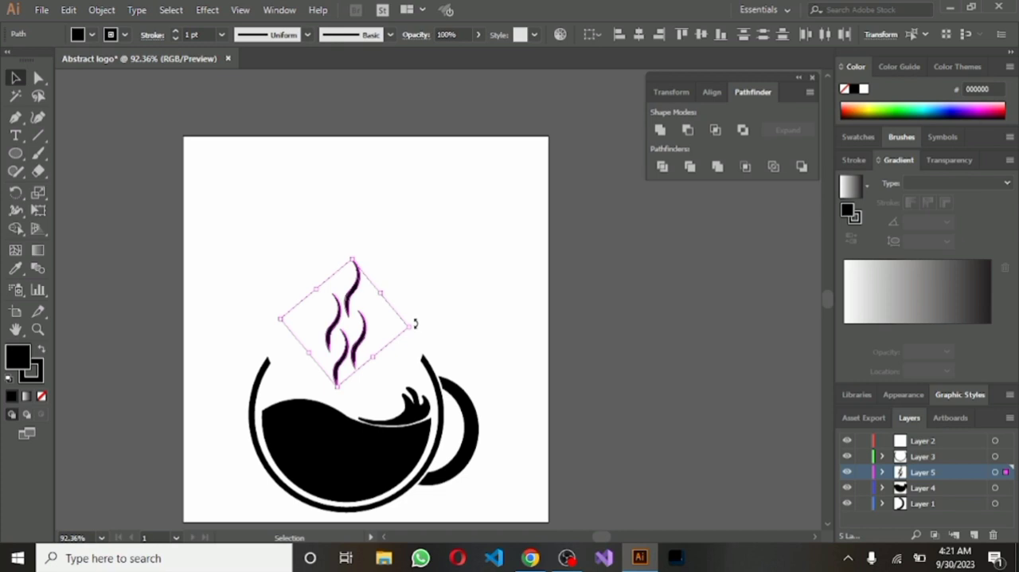
left_click_drag(415, 322, 415, 320)
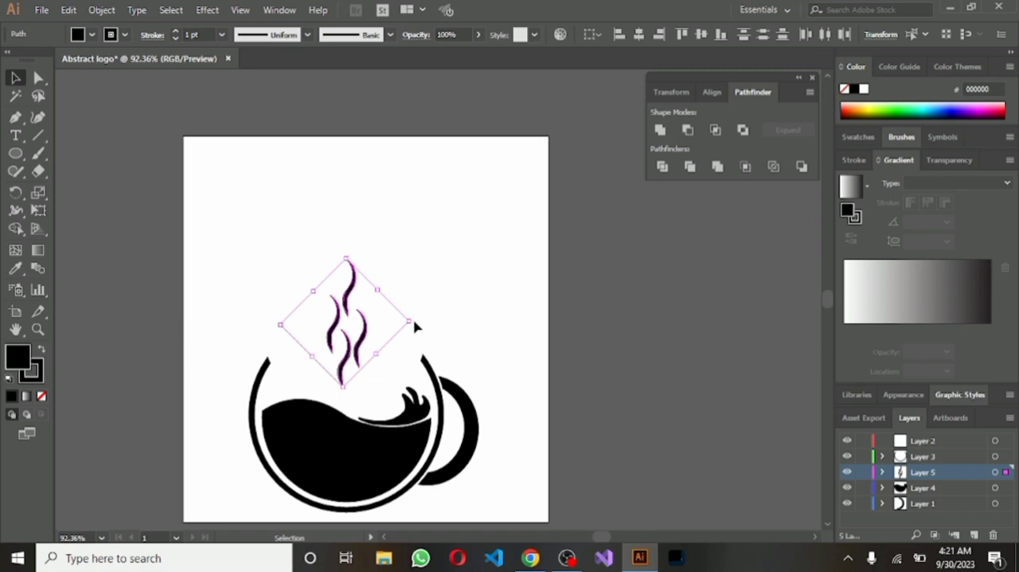
left_click_drag(415, 321, 422, 327)
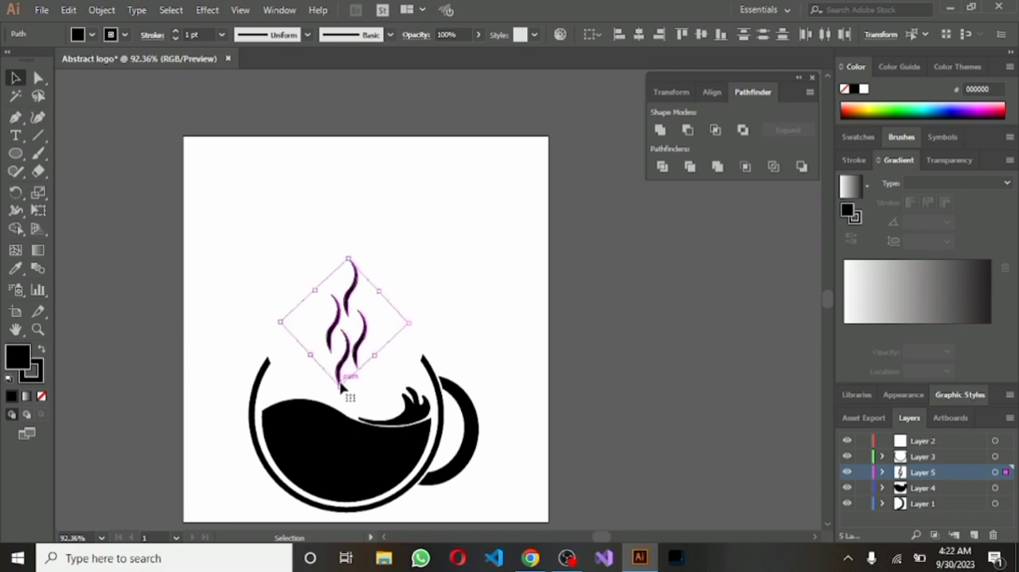
mouse_move(340, 385)
left_mouse_down()
mouse_move(346, 341)
mouse_move(347, 366)
left_mouse_up()
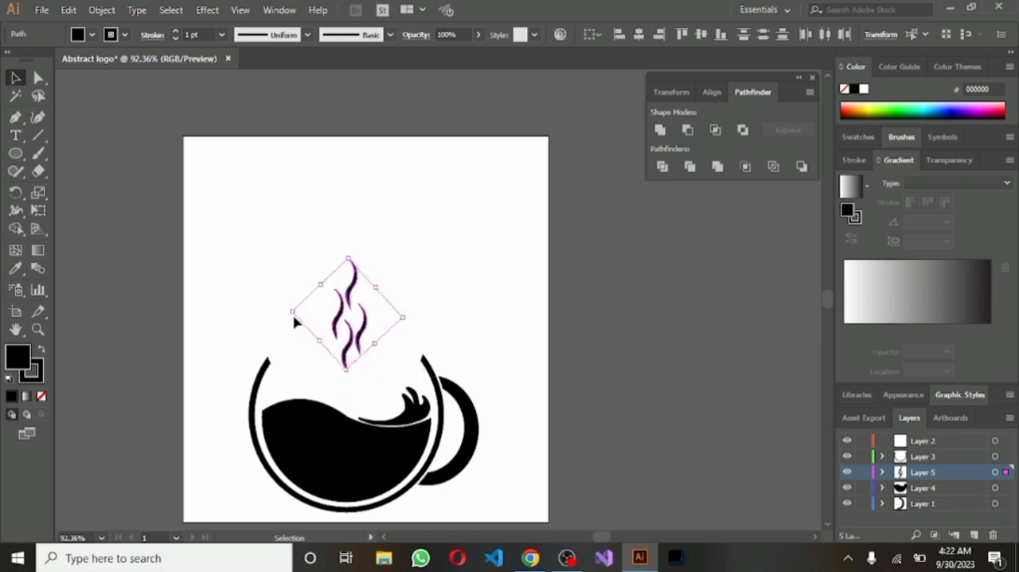
left_click_drag(292, 314, 274, 315)
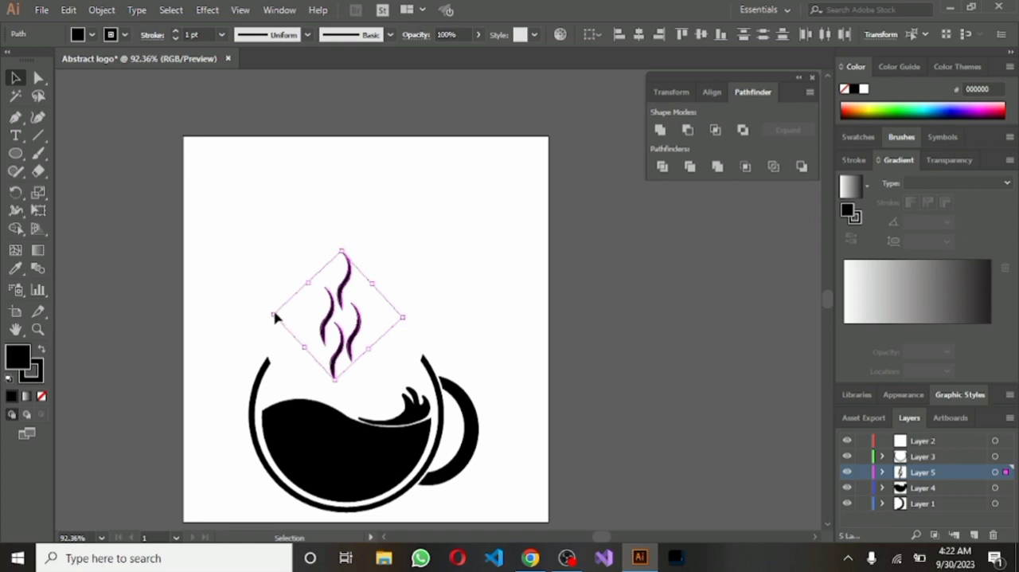
left_click(457, 334)
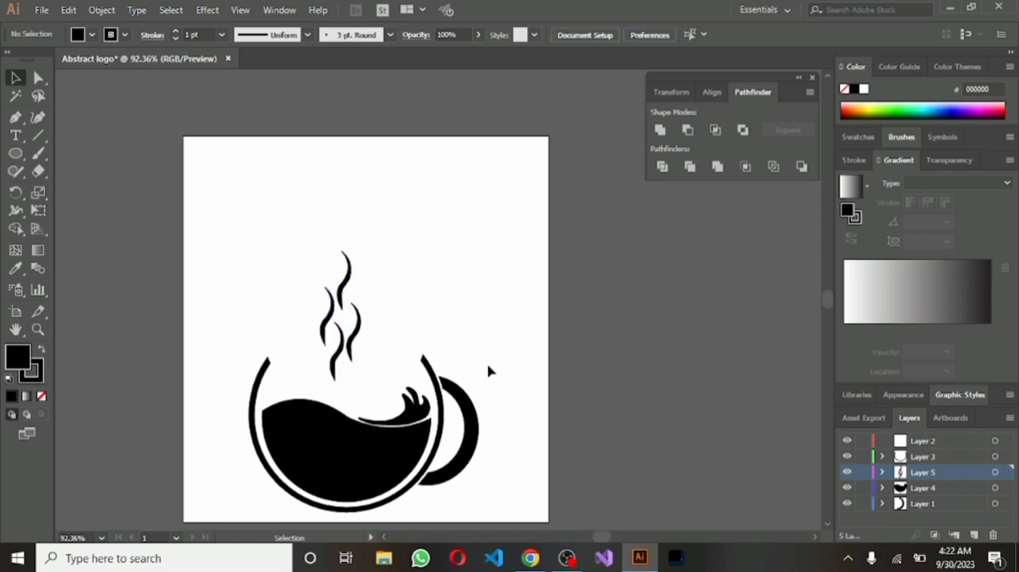
Select the whole cup logo with its wisps and move it up to the middle of the artboard
left_click_drag(247, 297, 477, 467)
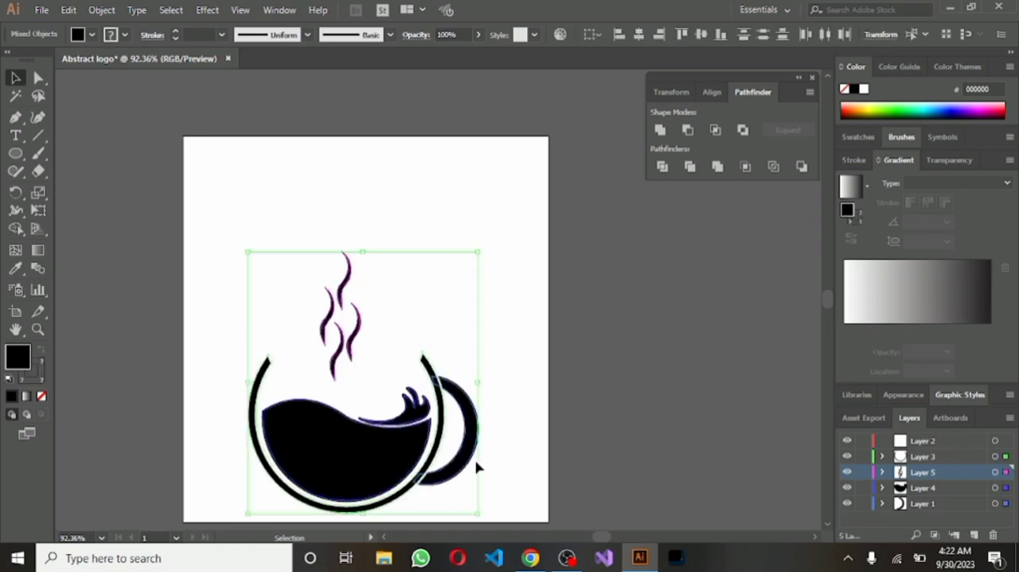
left_click_drag(365, 400, 360, 316)
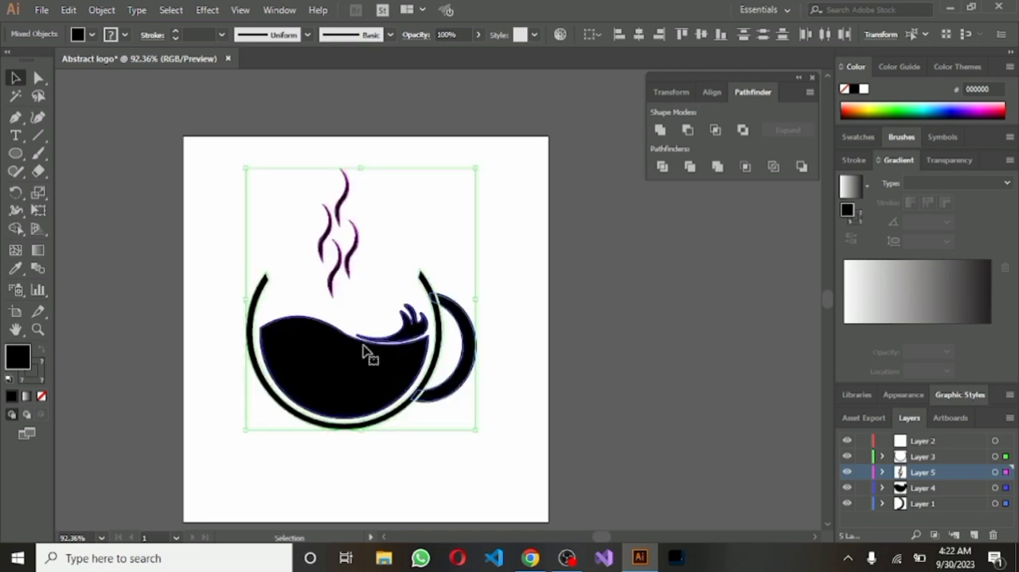
left_click(570, 390)
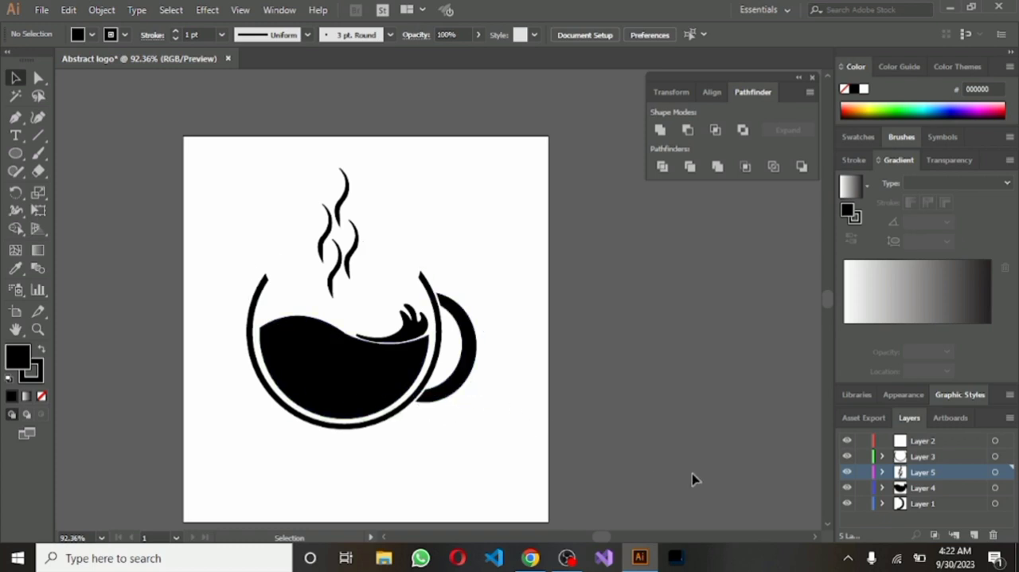
Add a new layer and draw two black circles about 25 px across side by side in the artboard's upper-right area
left_click(973, 535)
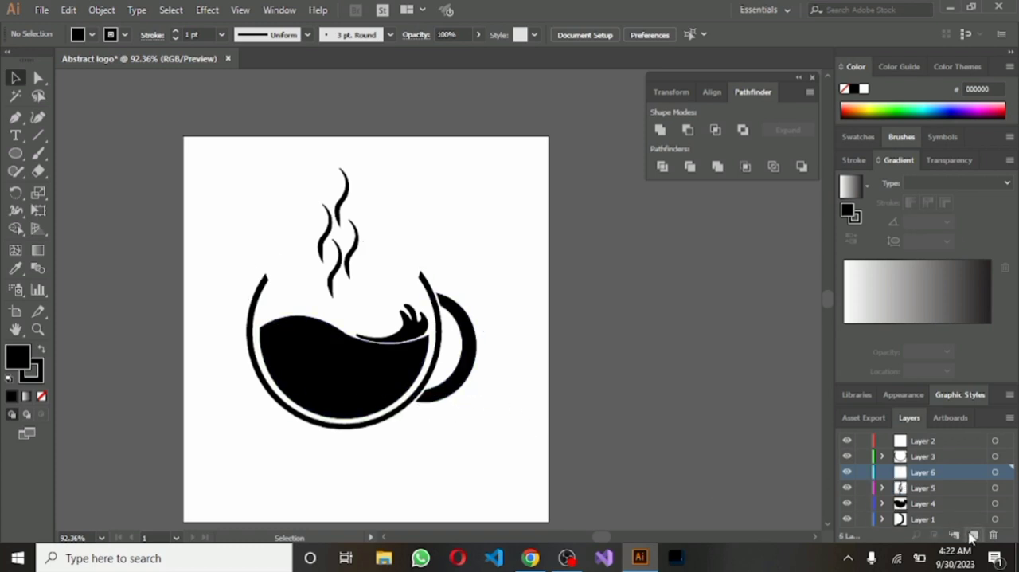
left_click(17, 156)
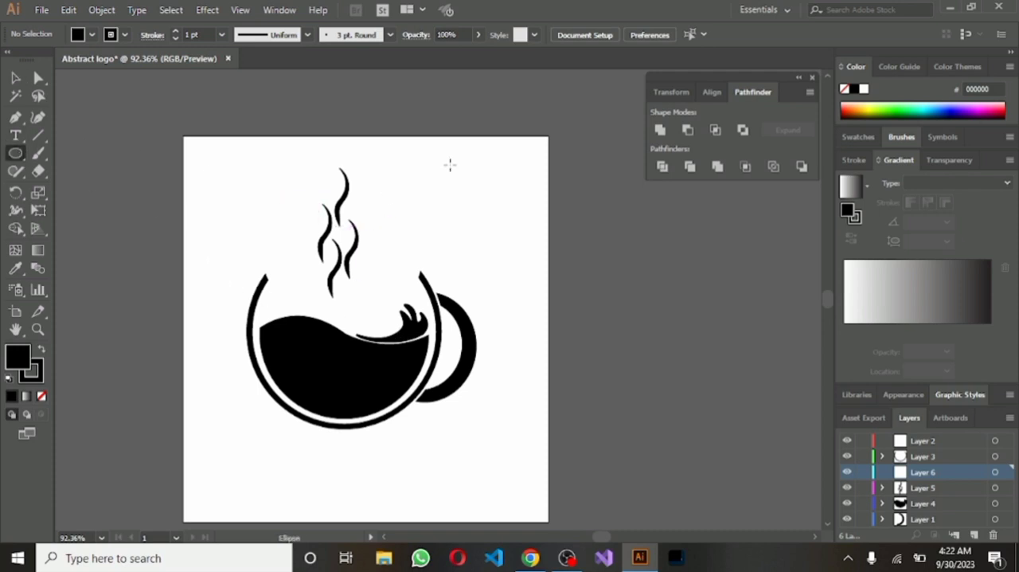
left_click_drag(458, 169, 485, 167)
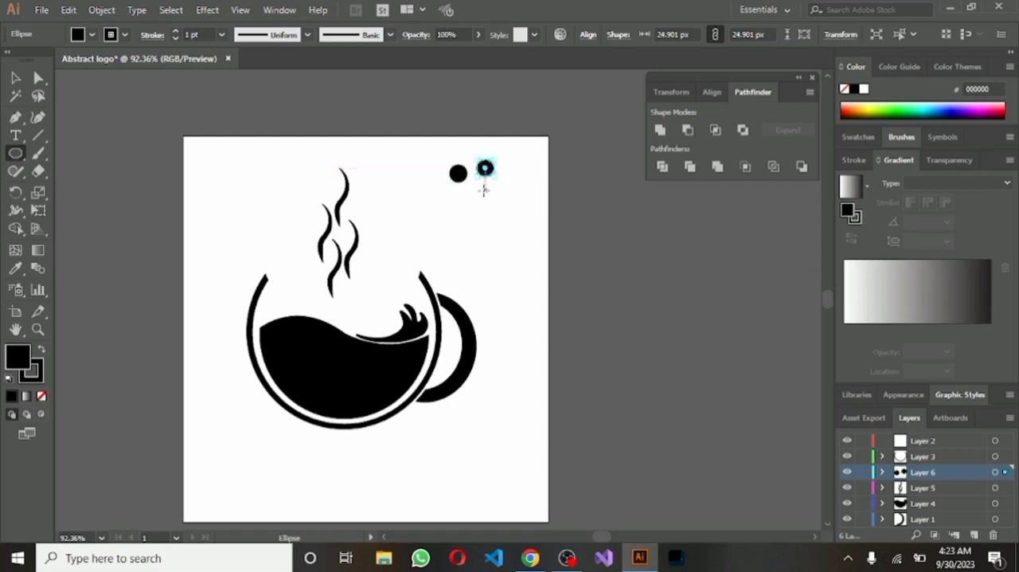
Create a third, smaller black circle about 20 px across just below the right one of the two circles
left_click(485, 169)
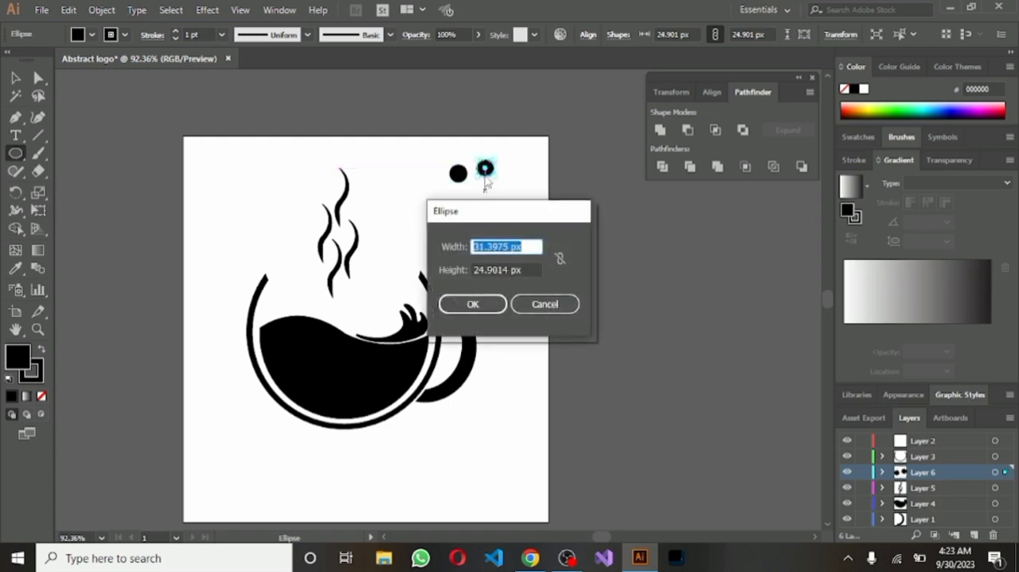
left_click(473, 303)
left_click_drag(496, 175, 507, 205)
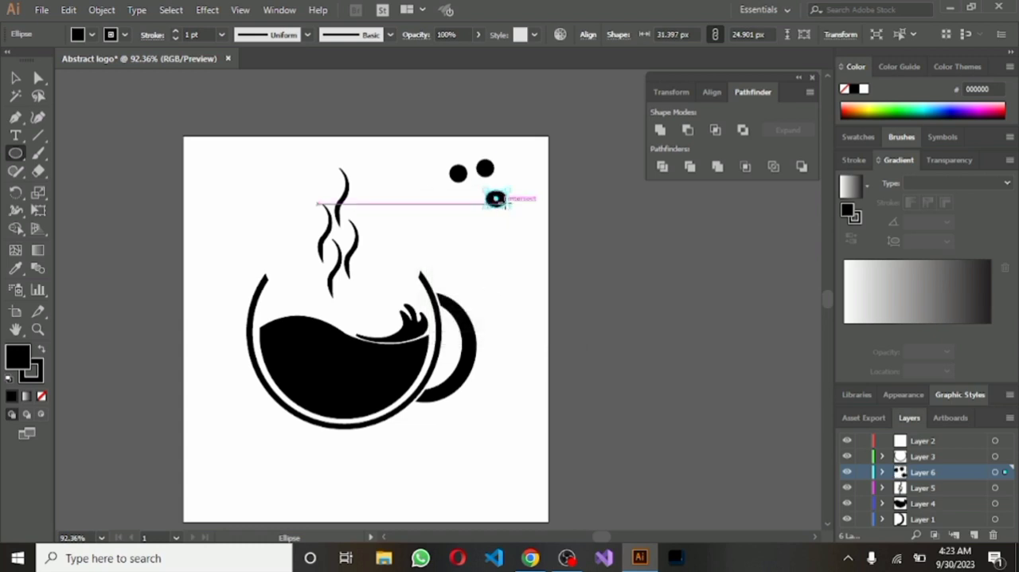
left_click_drag(511, 192, 501, 196)
left_click(517, 225)
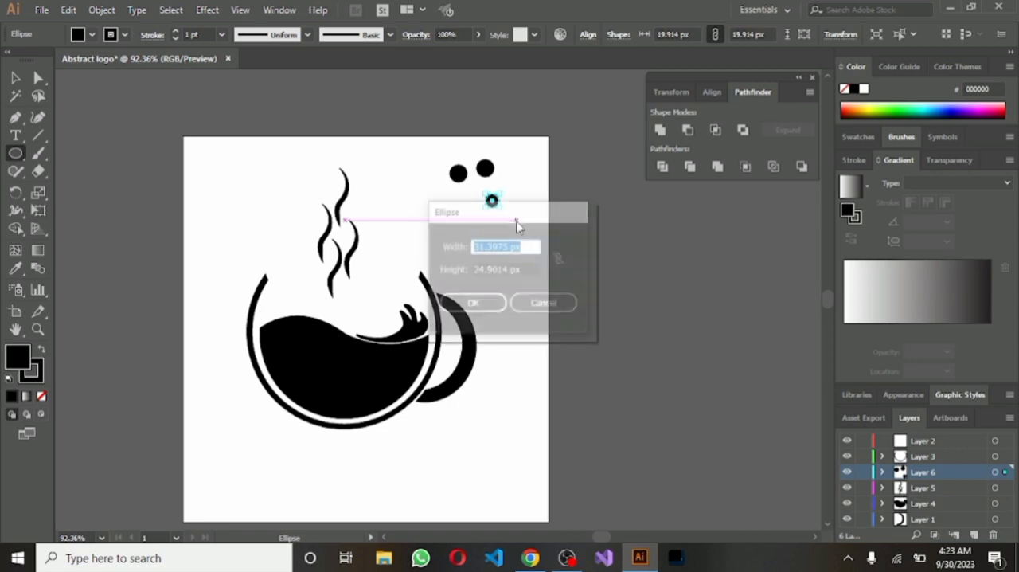
left_click(545, 301)
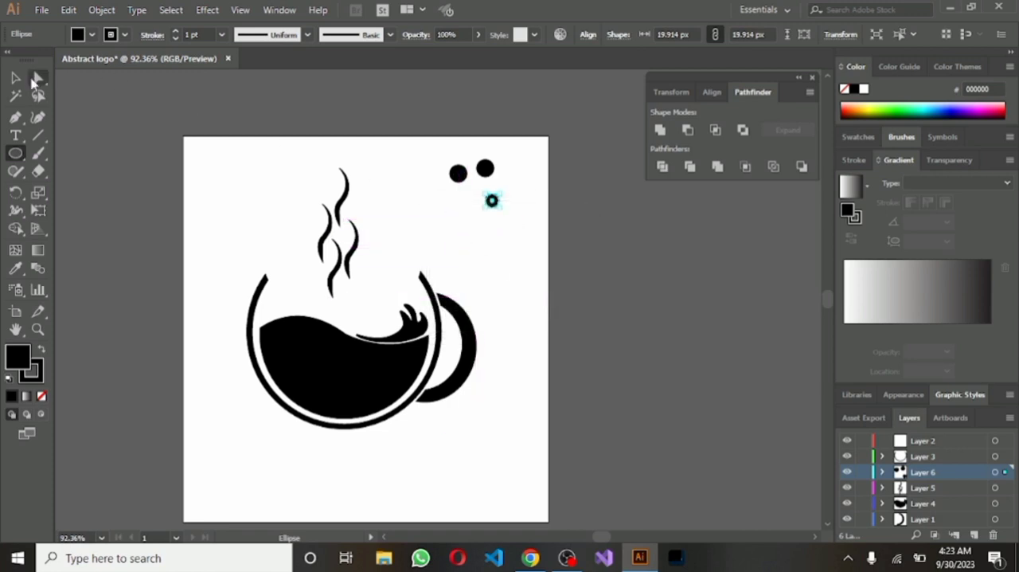
Duplicate the 20 px circle to its left and scale the copy down to about 17 px across
left_click(16, 77)
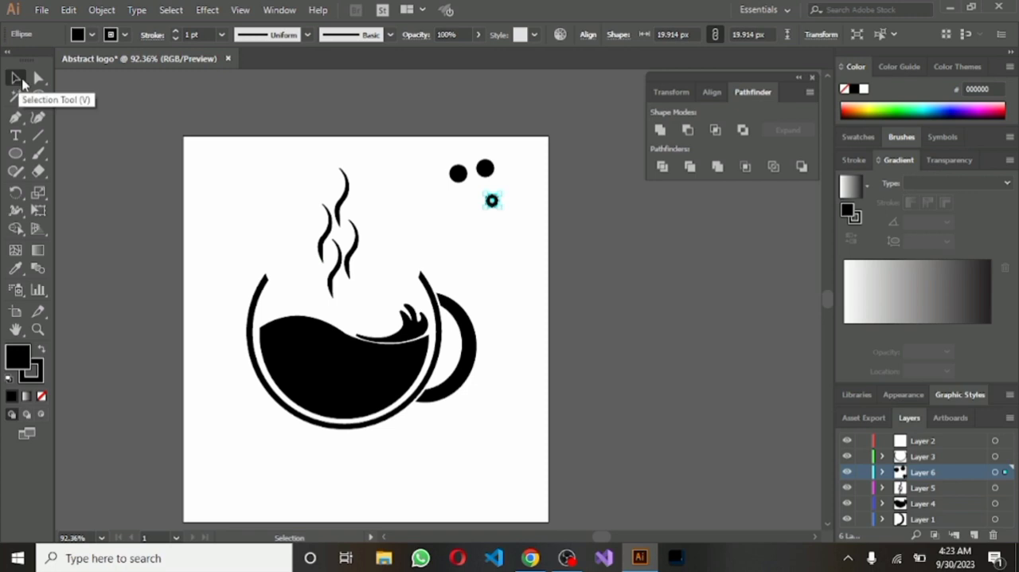
left_click(449, 222)
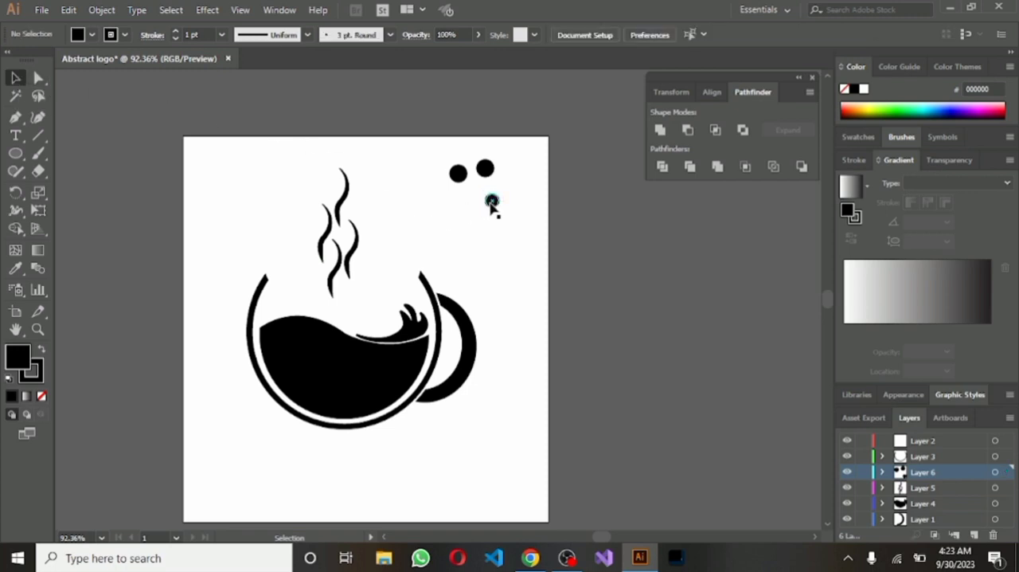
left_click_drag(492, 203, 467, 200)
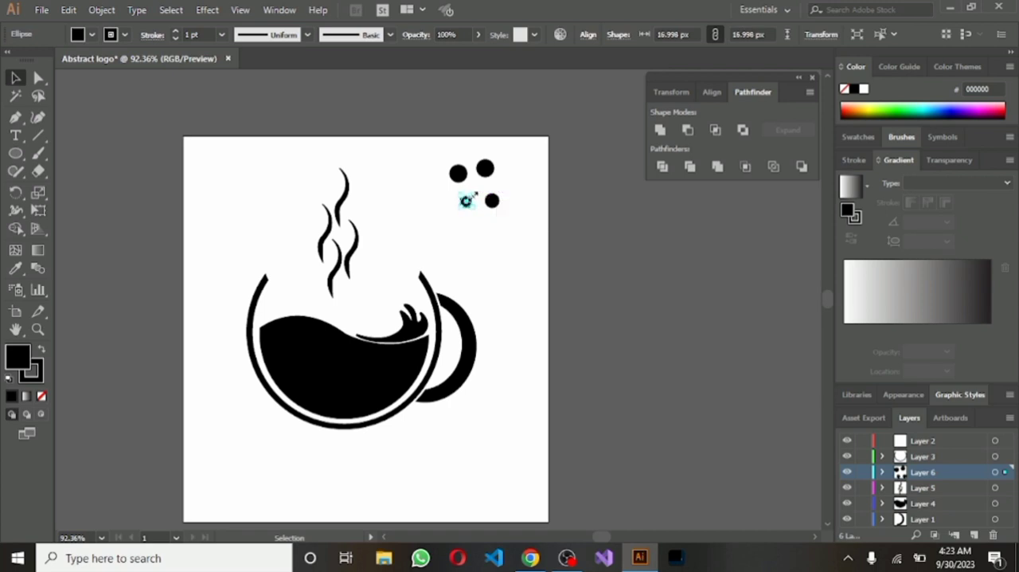
left_click(506, 247)
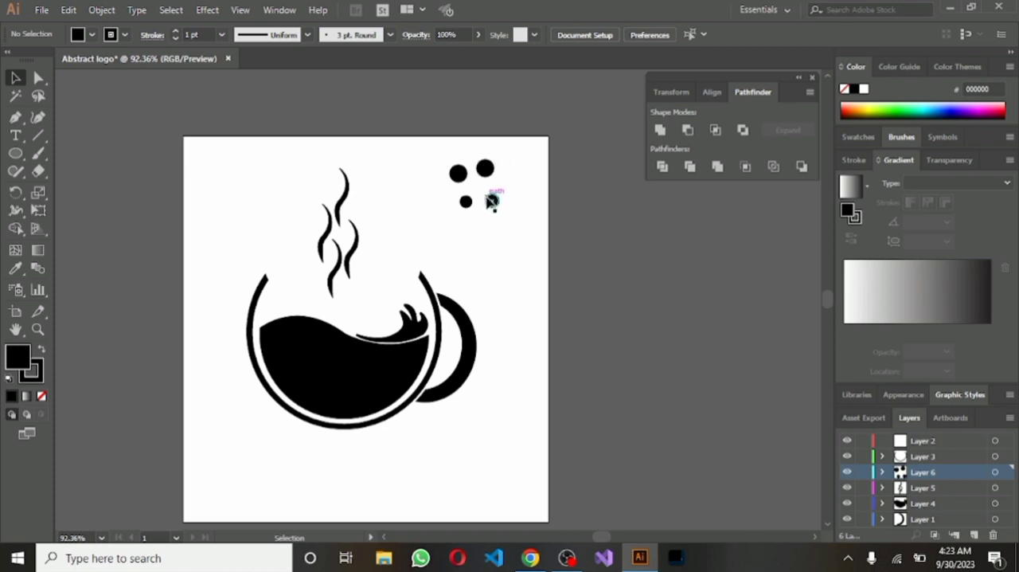
Arrange the four circles into a tight cluster in the artboard's upper-right area, alternating larger and smaller ones
left_click(492, 201)
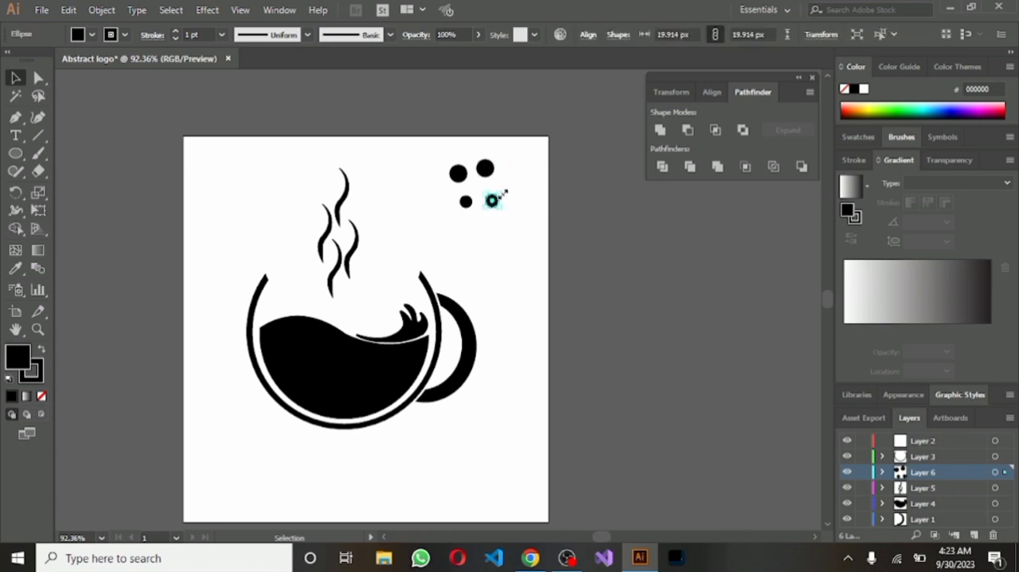
left_click_drag(503, 194, 470, 193)
left_click(502, 227)
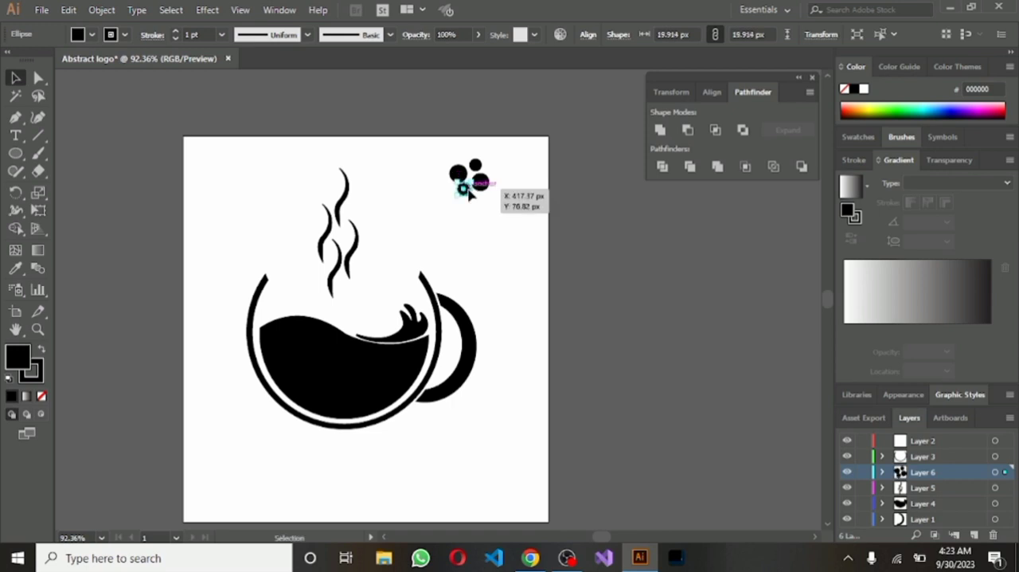
left_click(519, 193)
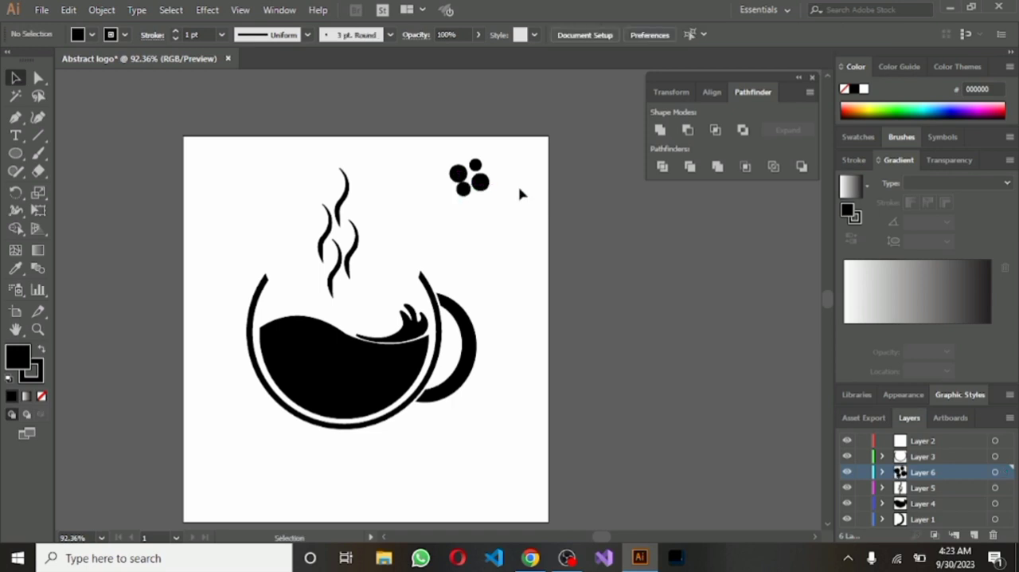
left_click(464, 191)
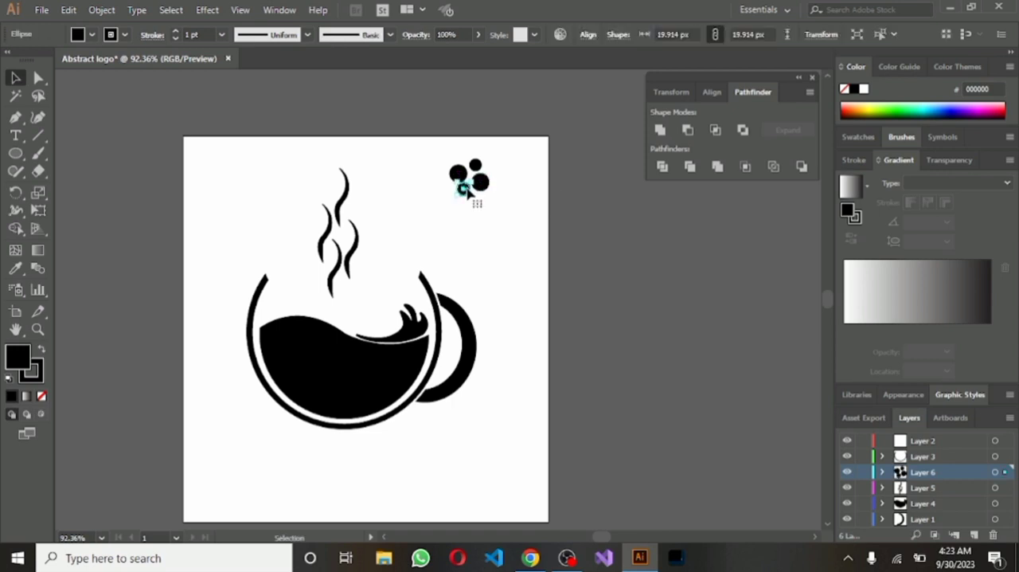
Scale the cluster's lower small circle down to an even circle about 16 px across
left_click_drag(456, 178, 458, 181)
left_click(506, 232)
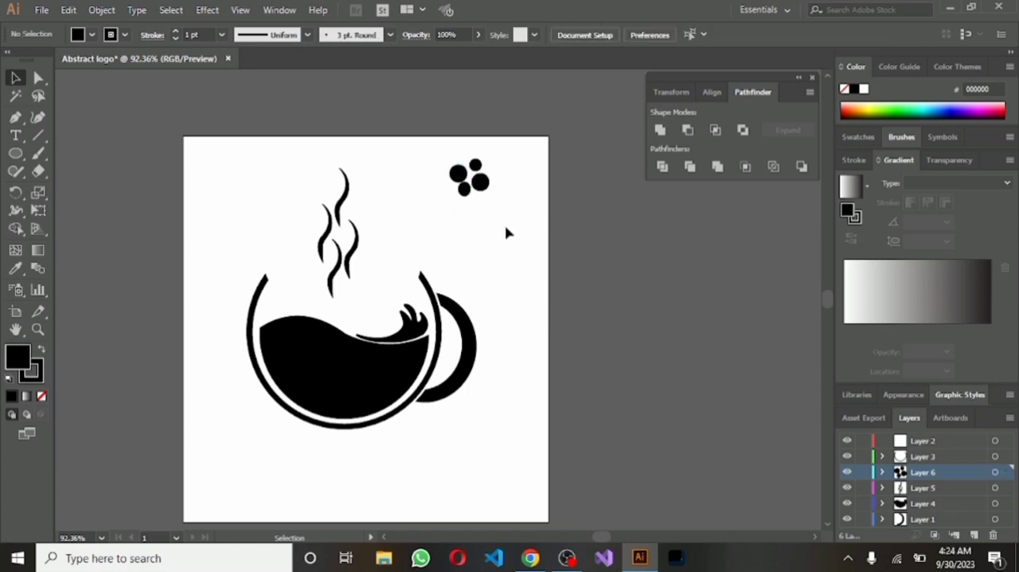
left_click(465, 191)
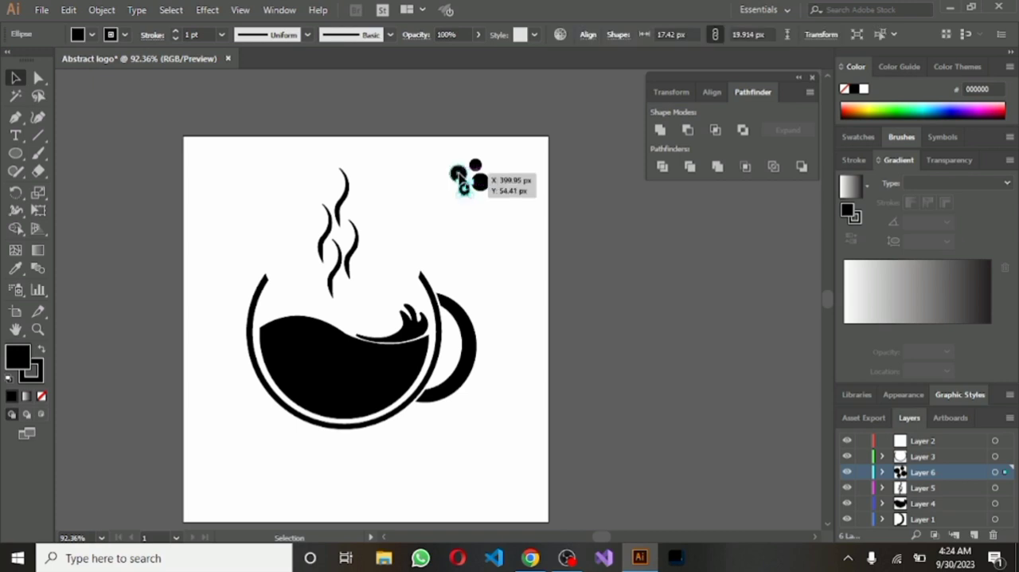
scroll(542, 253, "up", 5)
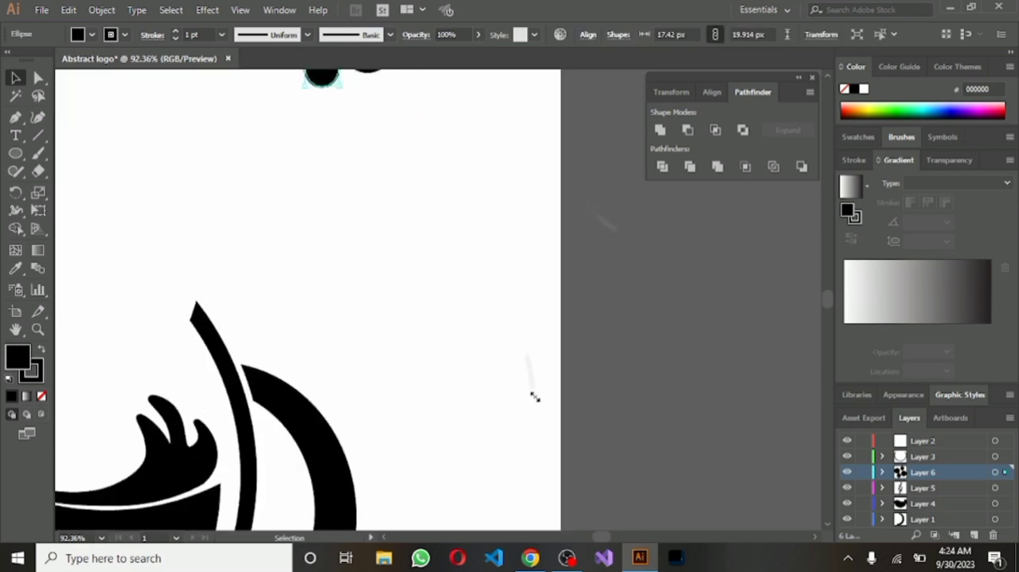
left_click(535, 396)
scroll(535, 396, "down", 4)
scroll(534, 398, "up", 3)
scroll(515, 456, "up", 3)
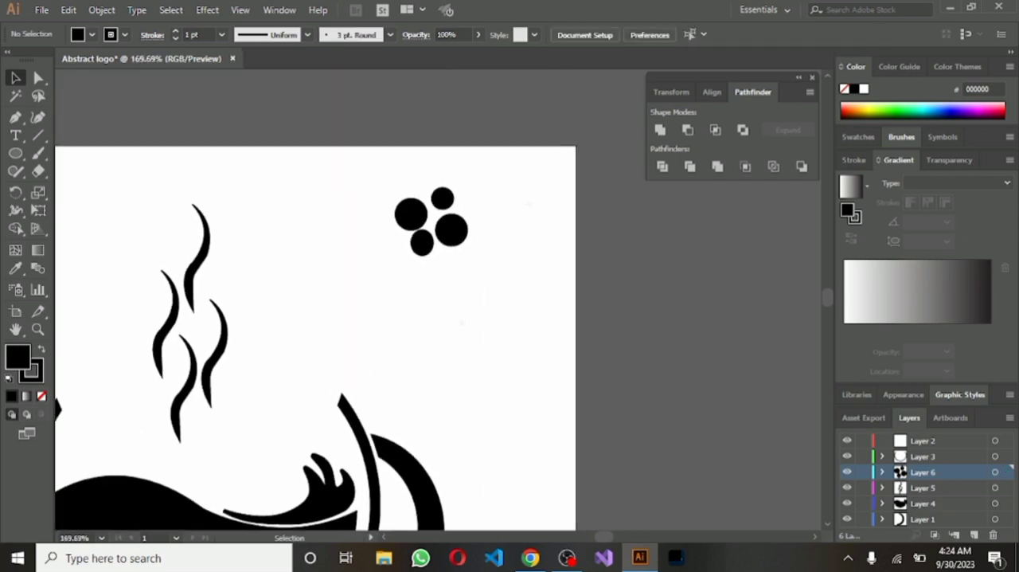
scroll(550, 319, "up", 3)
scroll(558, 350, "up", 2)
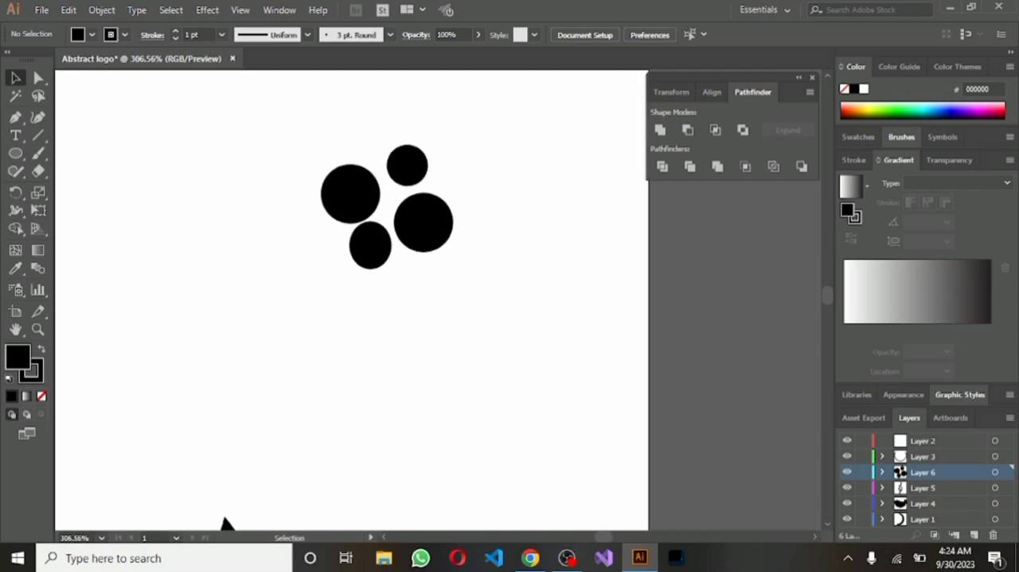
left_click(369, 245)
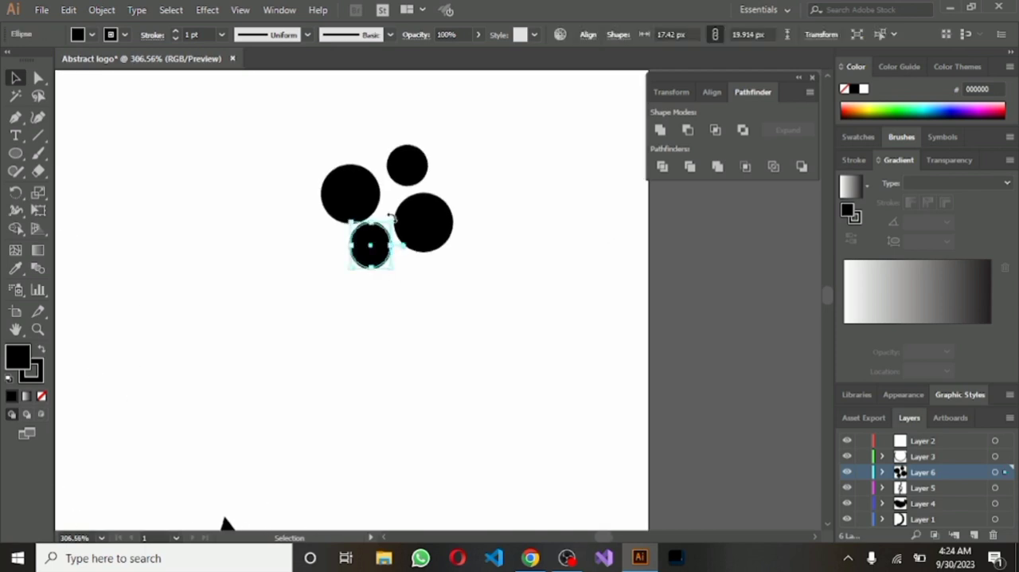
left_click_drag(396, 219, 389, 232)
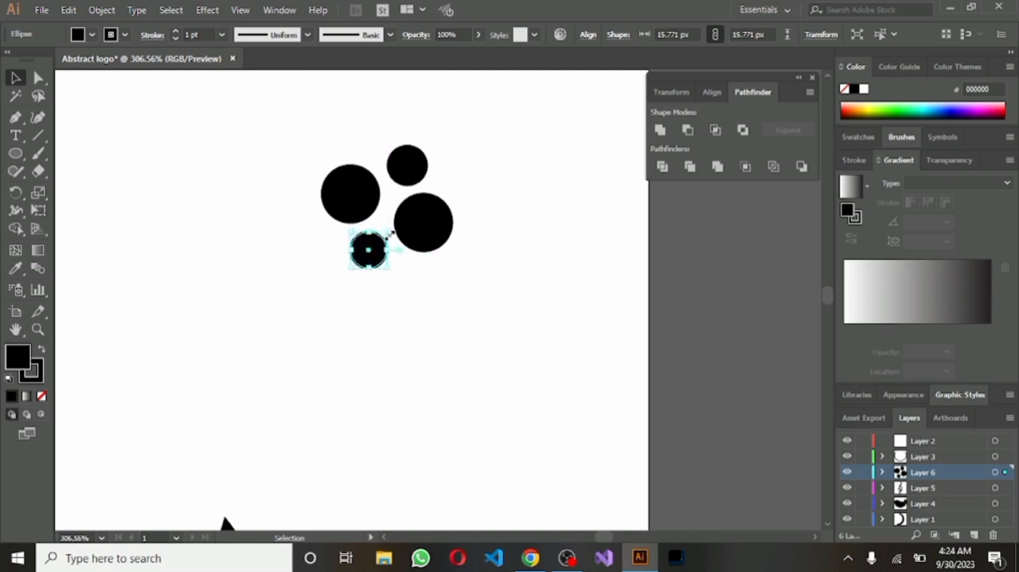
left_click(412, 282)
Shrink the cluster's upper small circle slightly and scale the lower small circle down to about 13.5 px across
left_click(402, 173)
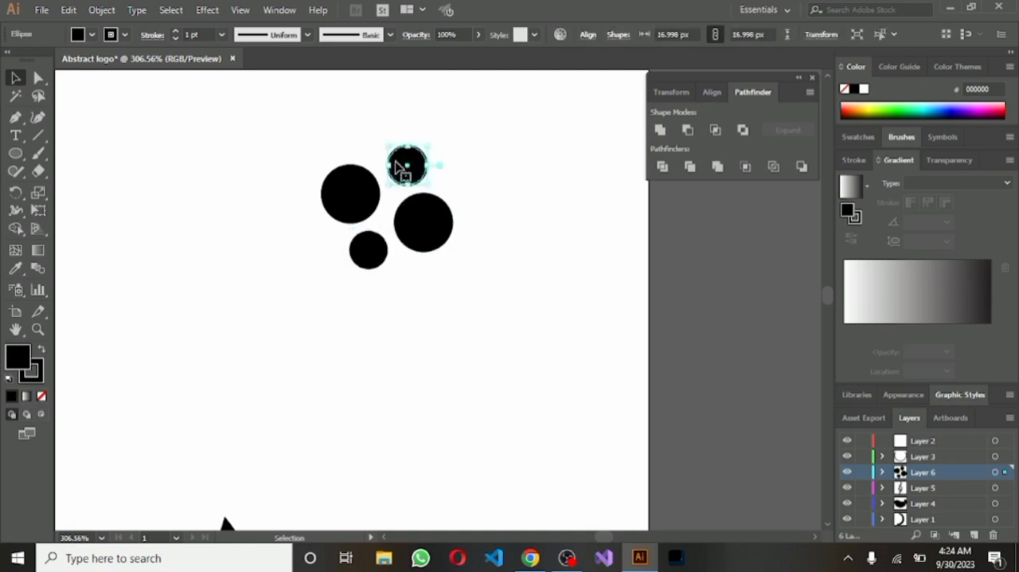
left_click_drag(388, 142, 397, 154)
left_click(376, 248)
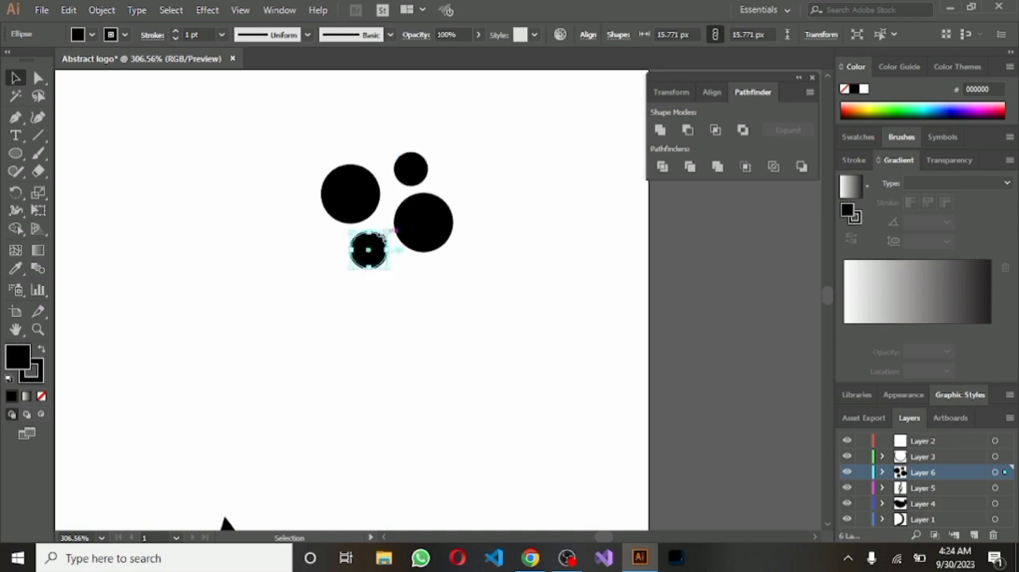
left_click_drag(389, 231, 387, 237)
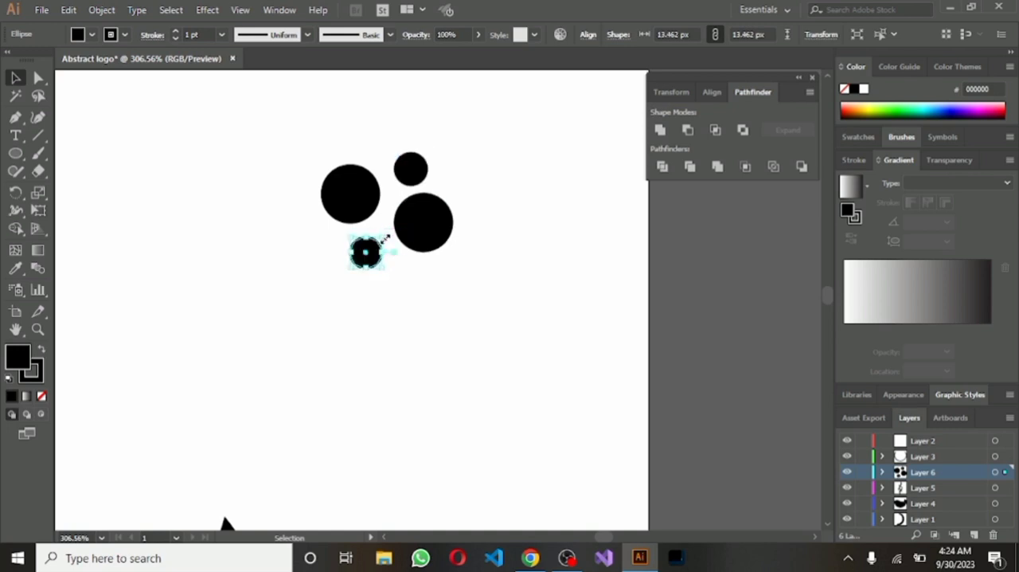
left_click(424, 265)
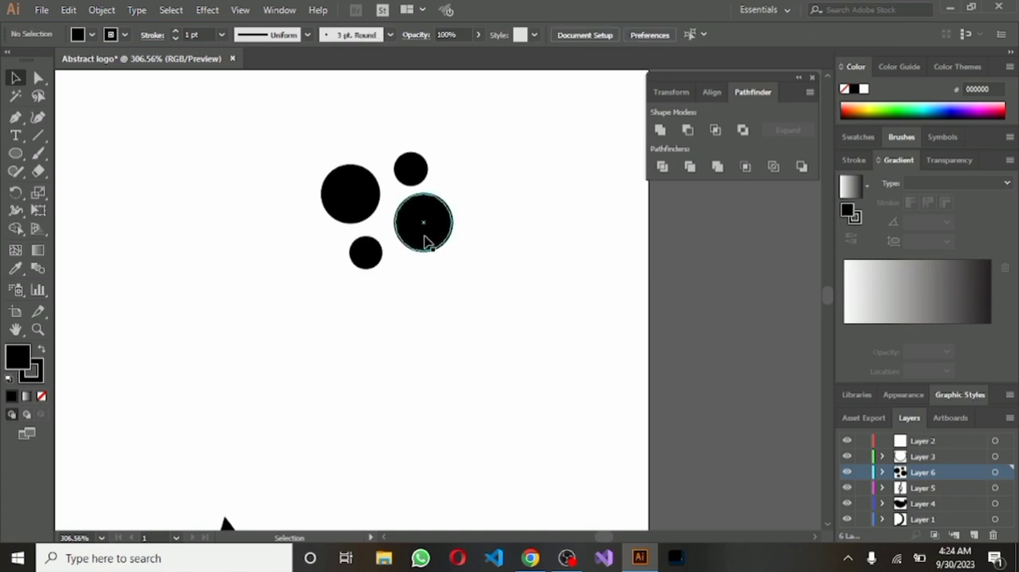
Select all four circles of the cluster and group them
left_click_drag(312, 129, 406, 234)
left_click_drag(471, 296, 471, 295)
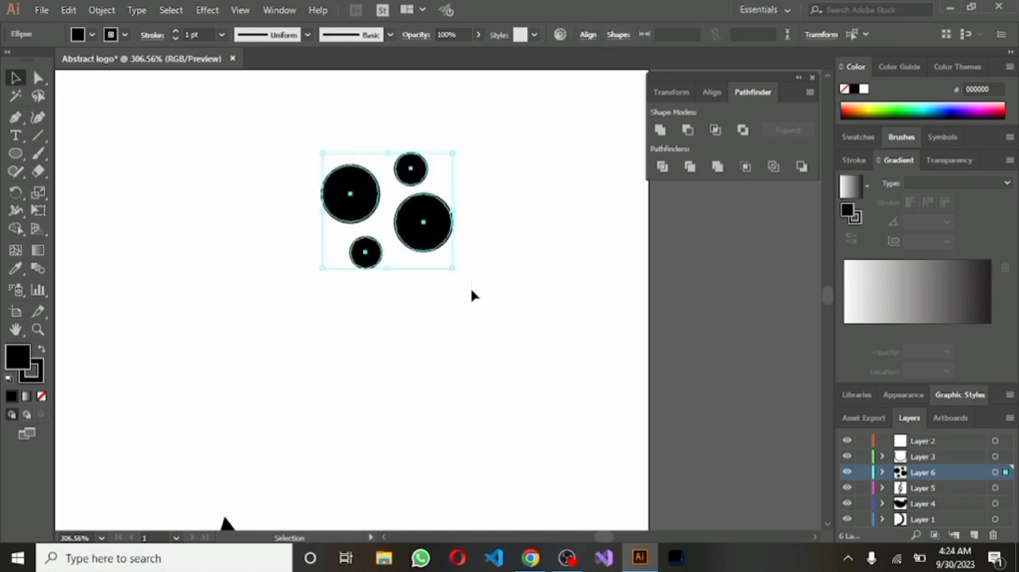
right_click(472, 295)
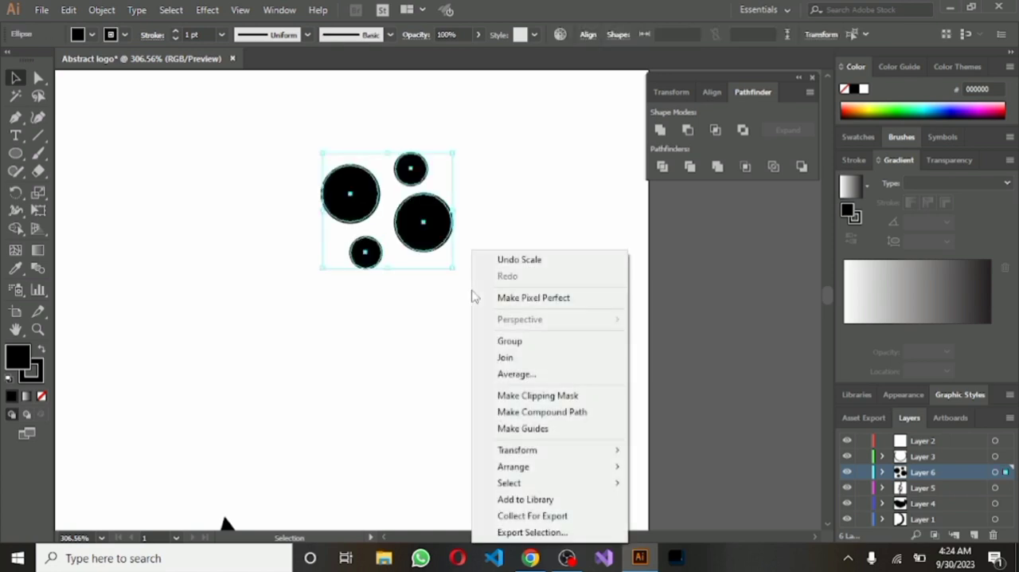
left_click(525, 341)
scroll(530, 369, "down", 5)
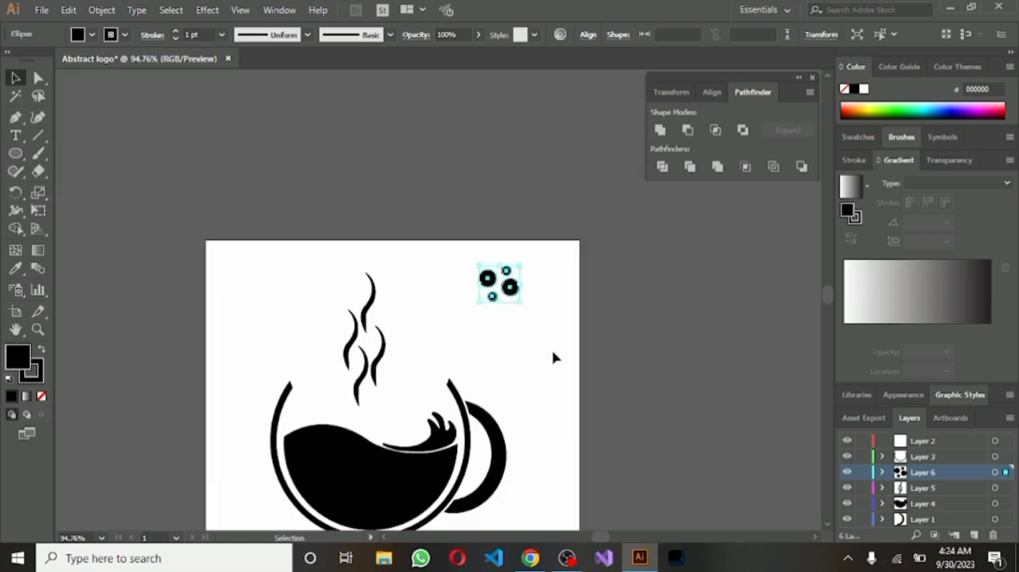
Fill the four circles with orange F7931E and set their stroke color to dark brown
left_click(94, 37)
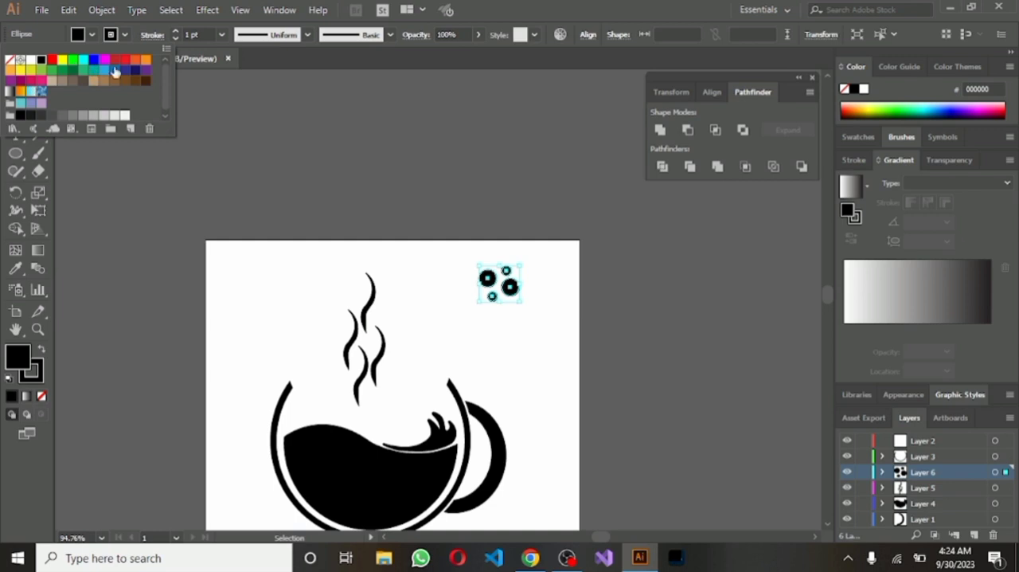
left_click(143, 61)
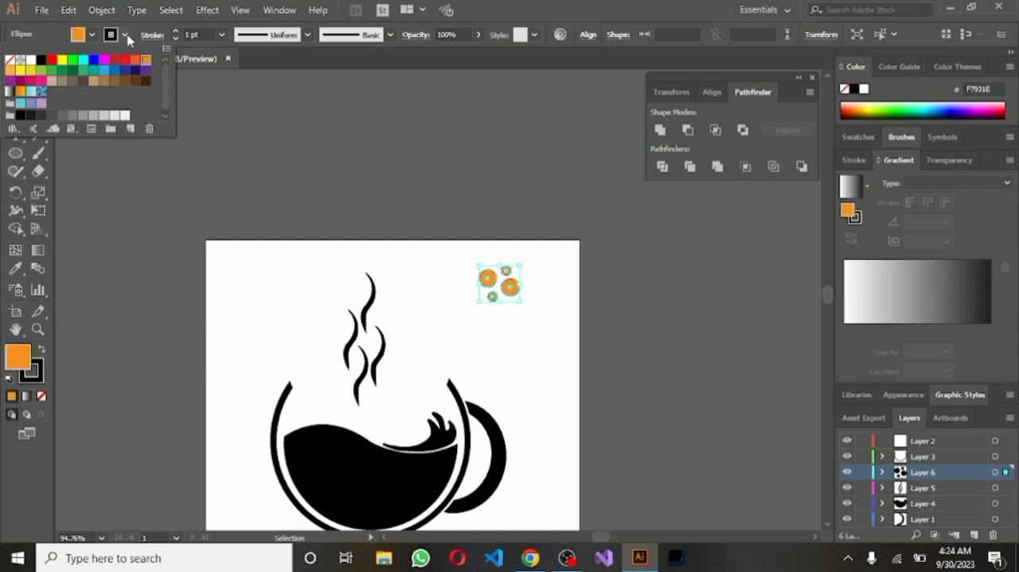
left_click(110, 34)
left_click(111, 34)
left_click(144, 83)
Set the stroke weight of the four orange circles to 2 pt
left_click(222, 36)
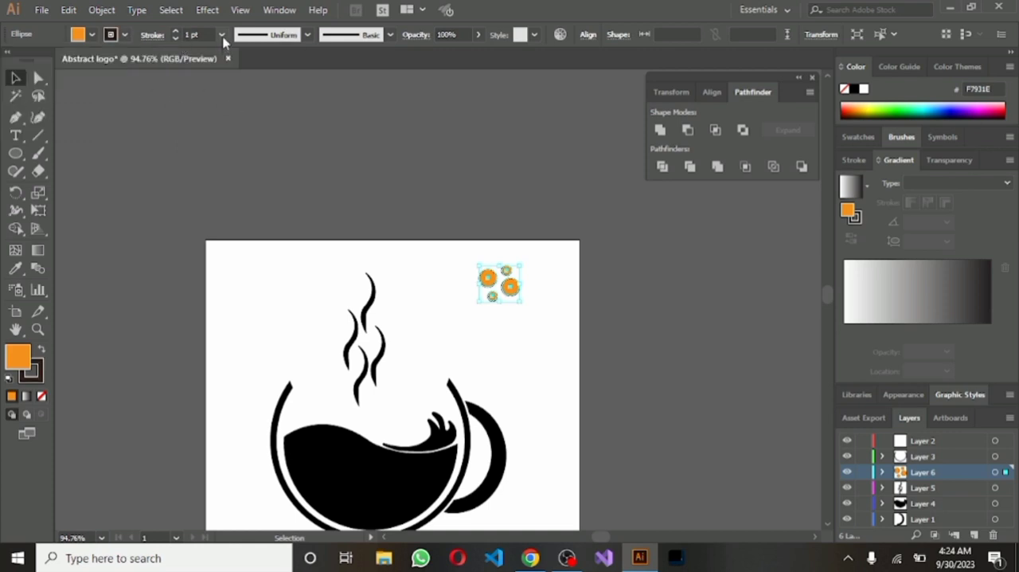
left_click(222, 37)
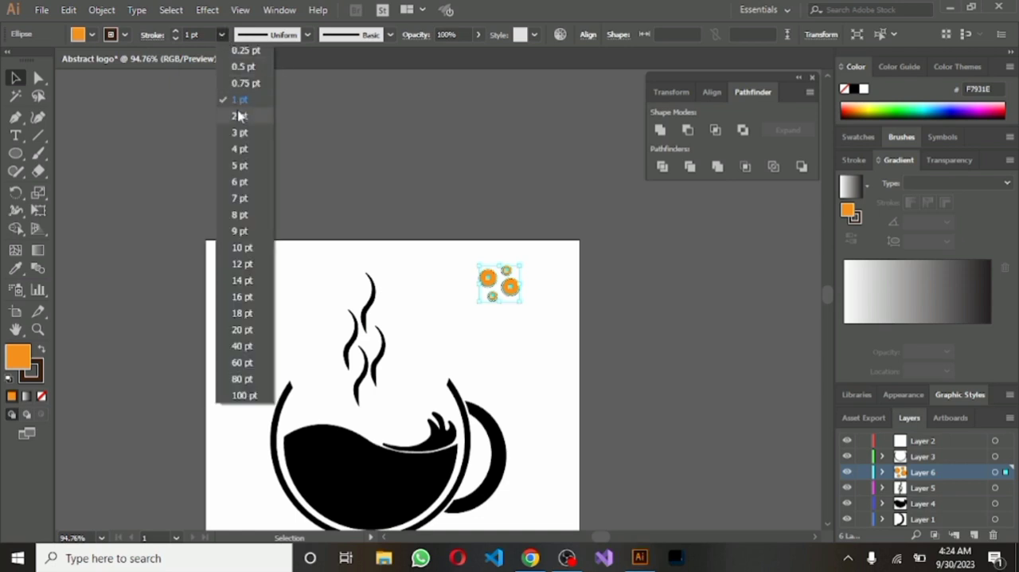
left_click(238, 117)
left_click(500, 242)
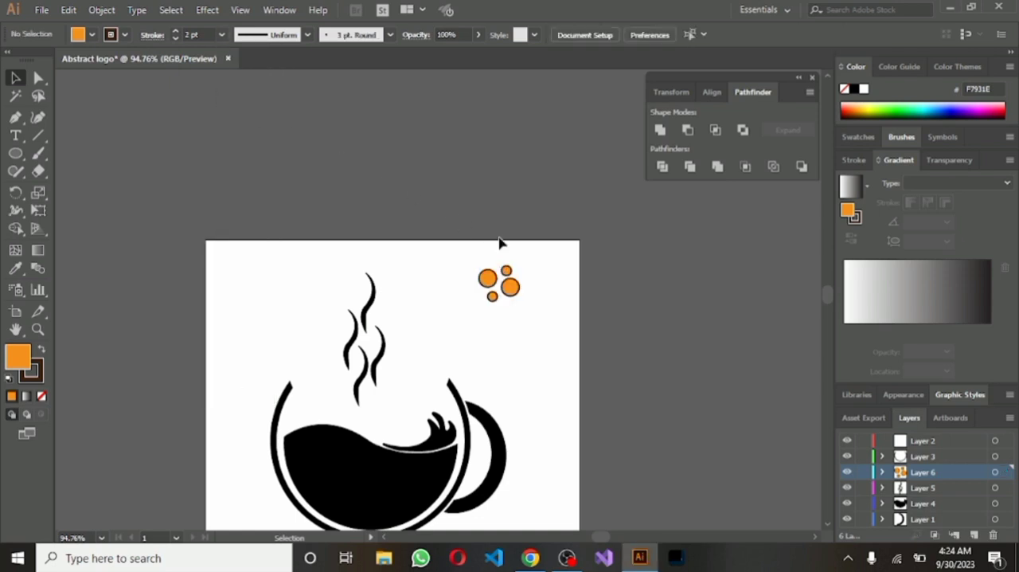
Scale the orange circle cluster down slightly and place it inside the upper-left part of the wavy liquid
left_click_drag(470, 268, 545, 316)
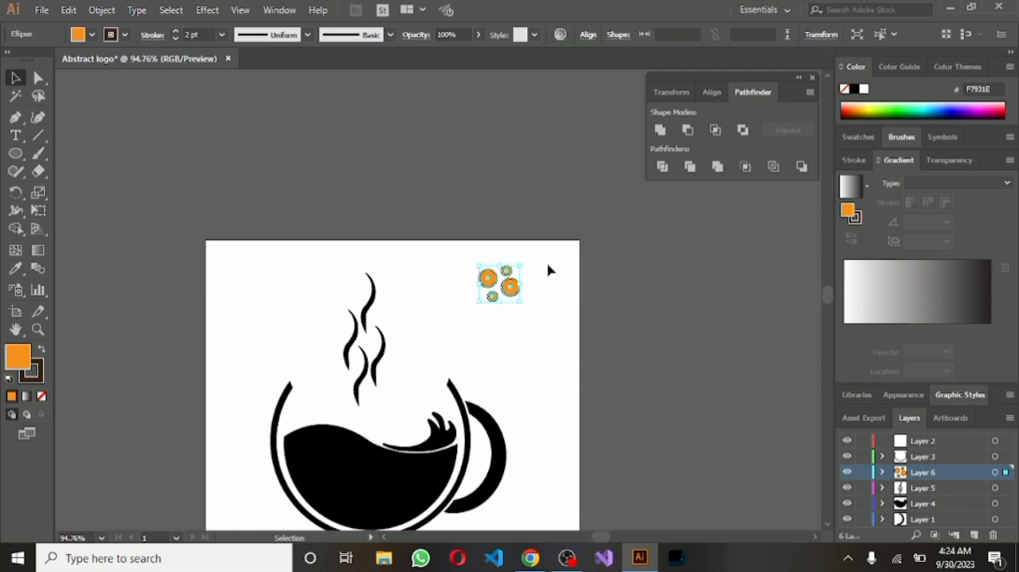
left_click_drag(524, 263, 321, 468)
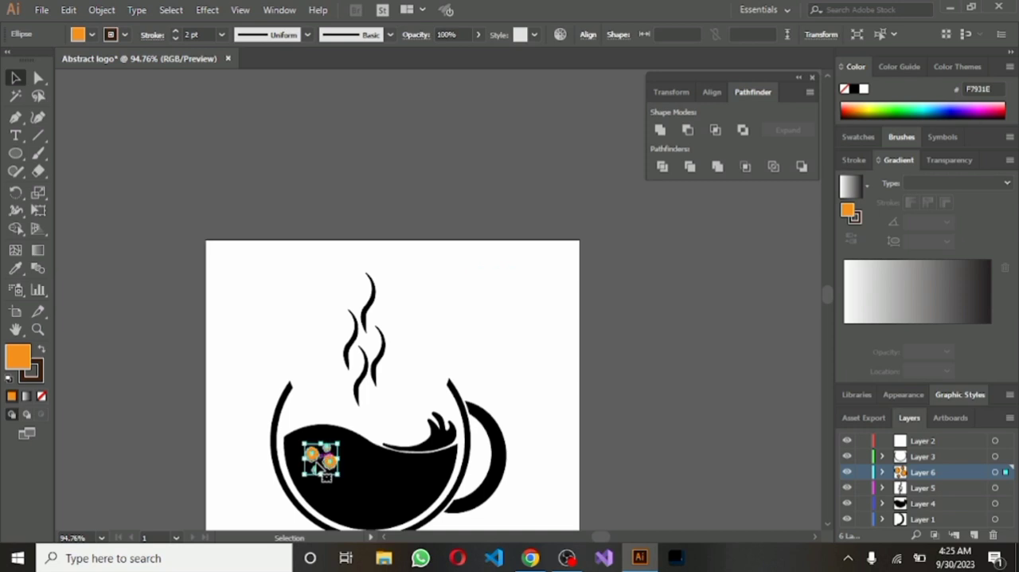
left_click(546, 336)
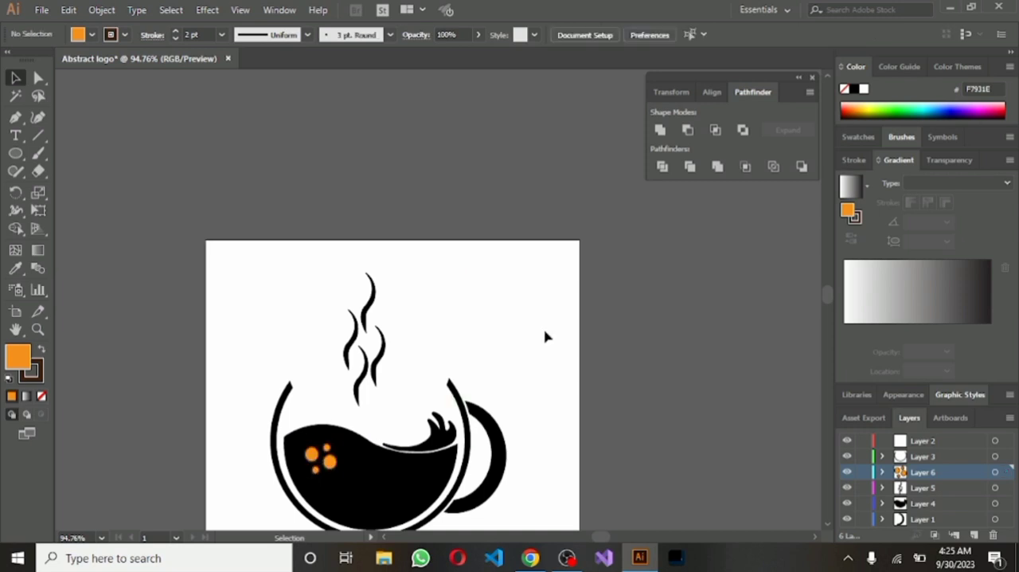
Fill the wavy liquid shape with brown 603813 (R=96 G=56 B=19)
left_click(400, 484)
right_click(400, 484)
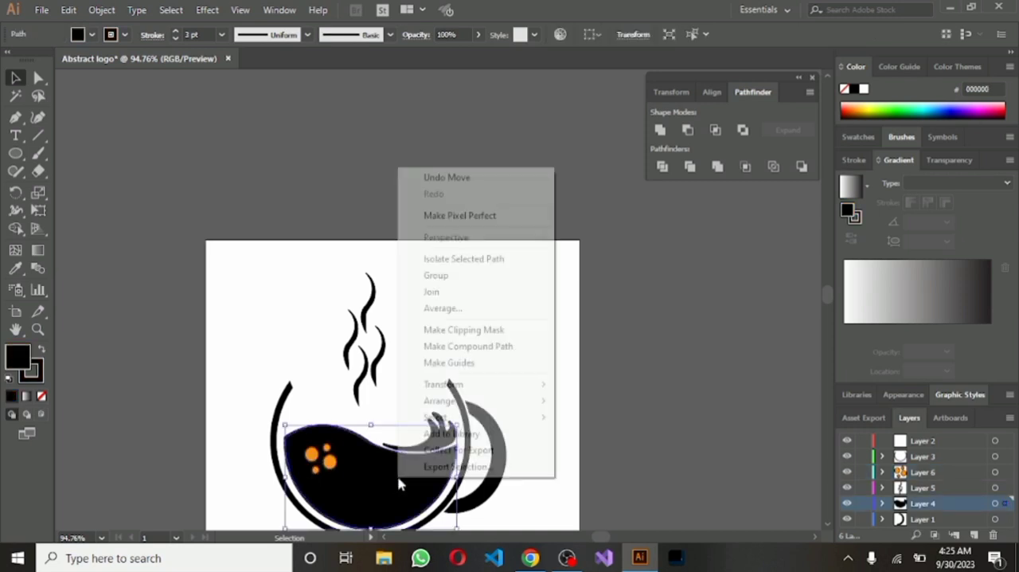
left_click(399, 483)
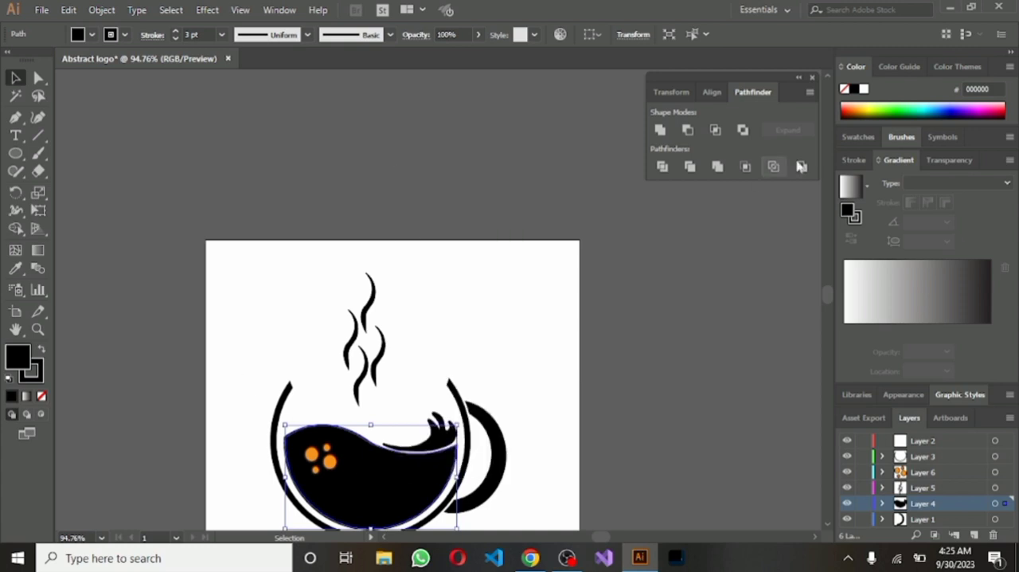
left_click(111, 35)
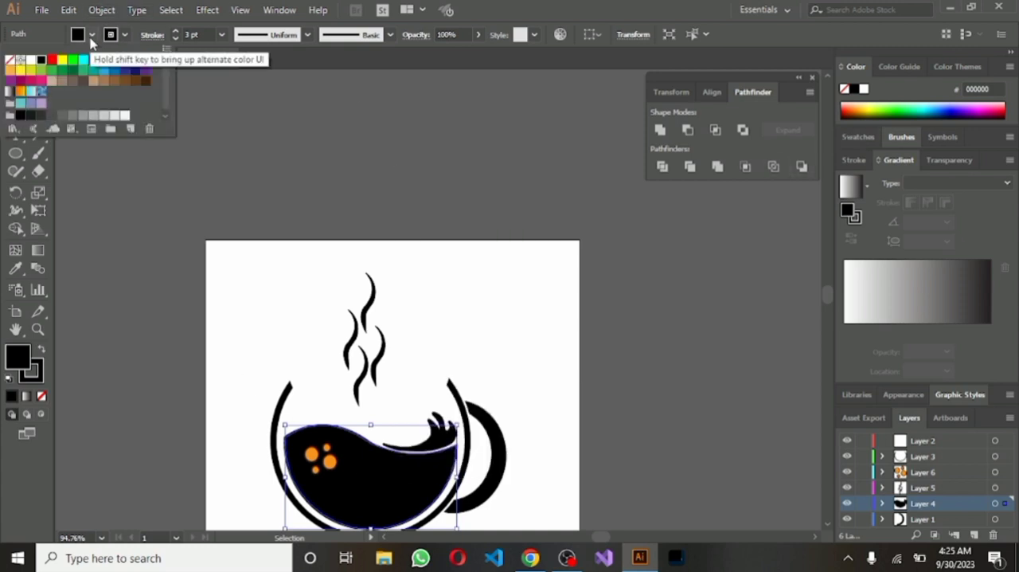
left_click(146, 66)
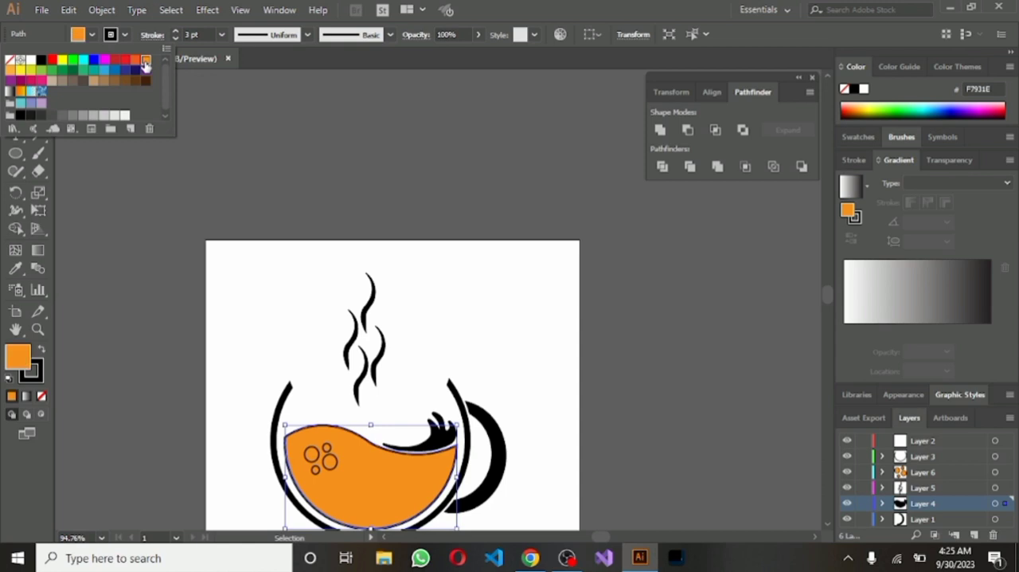
left_click(137, 82)
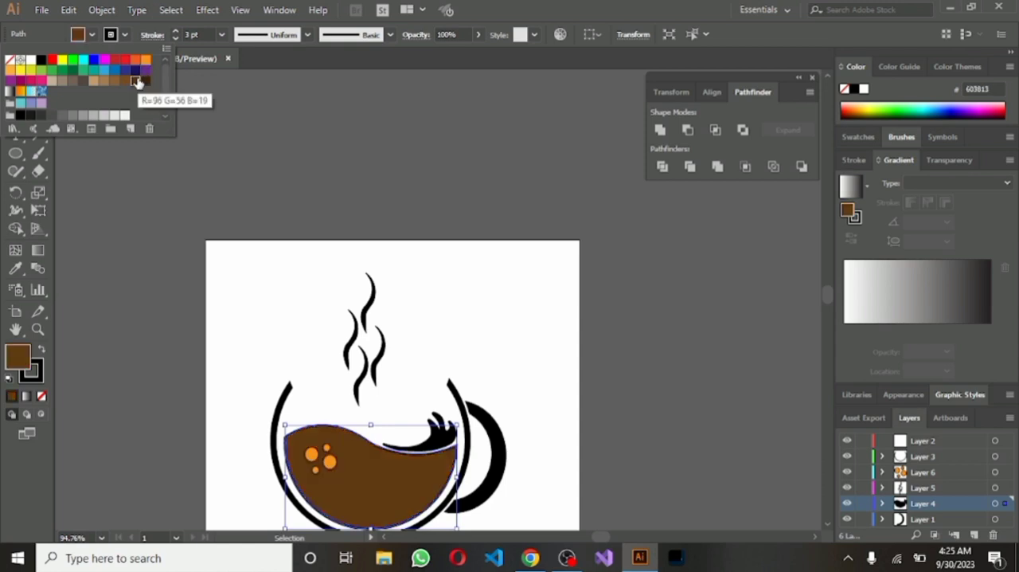
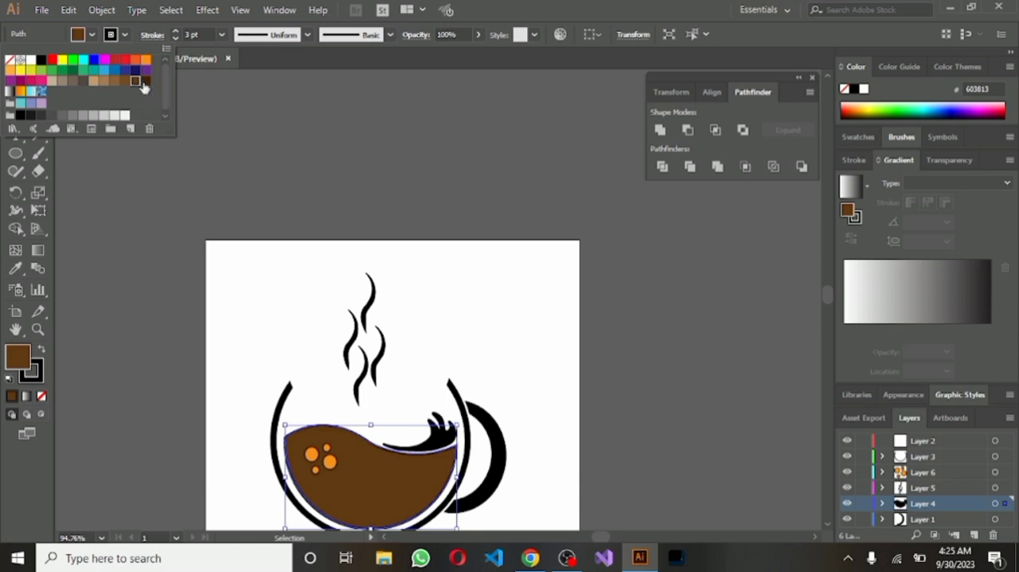
Set both the fill and the stroke of the cup ring to dark brown 42210B (R=66 G=33 B=11)
left_click(324, 268)
left_click(451, 386)
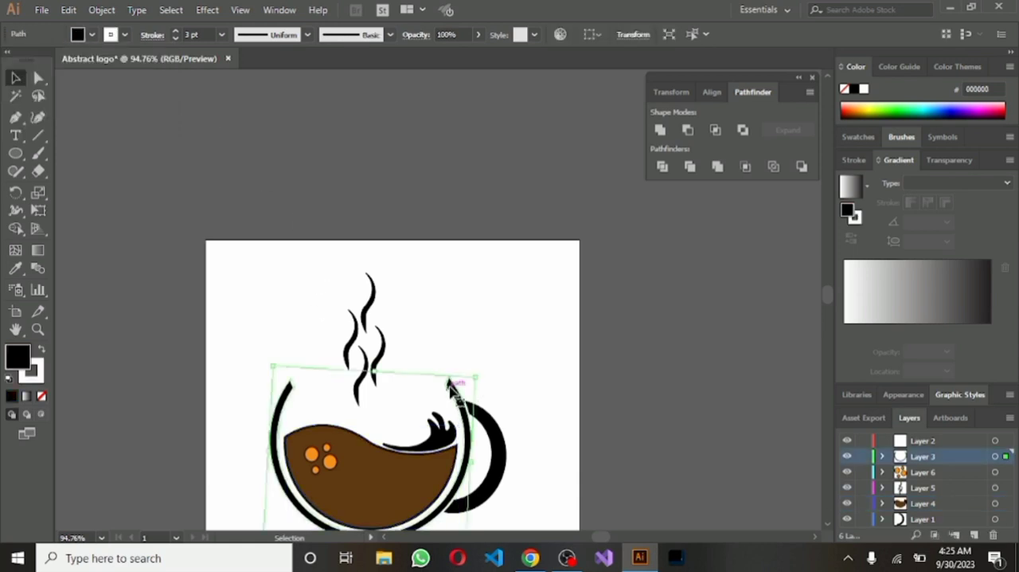
left_click(124, 35)
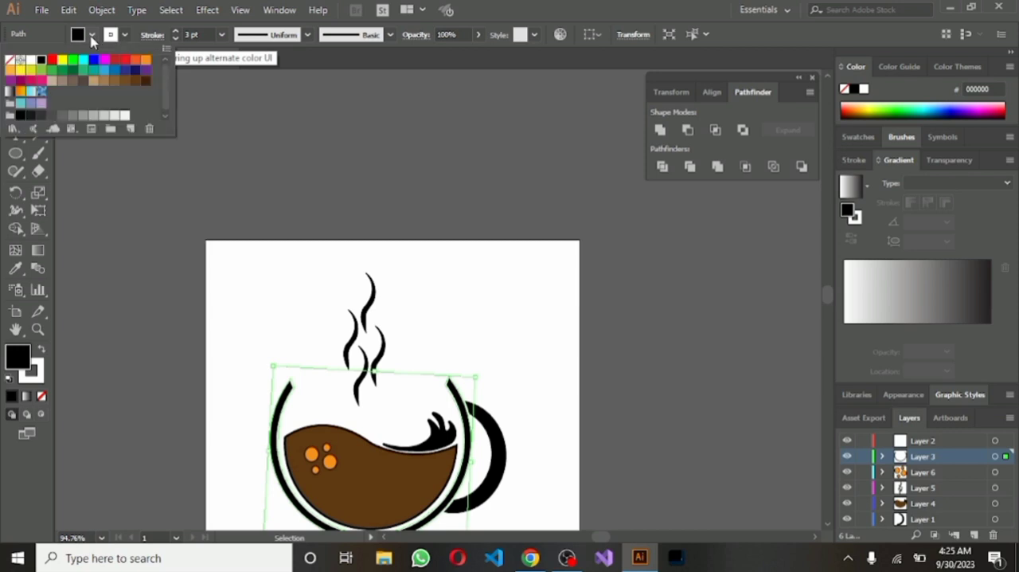
left_click(145, 81)
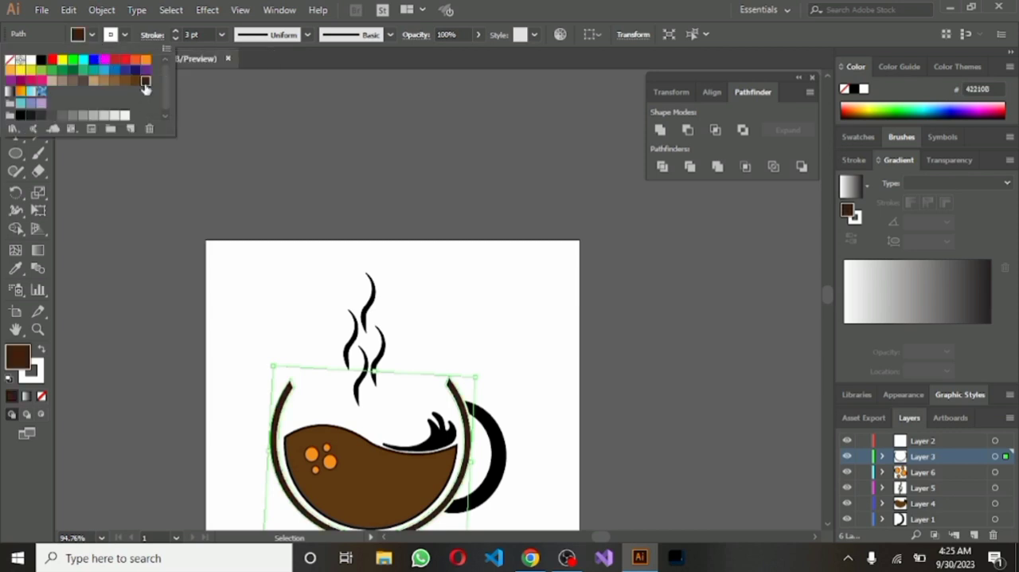
left_click(125, 35)
left_click(125, 35)
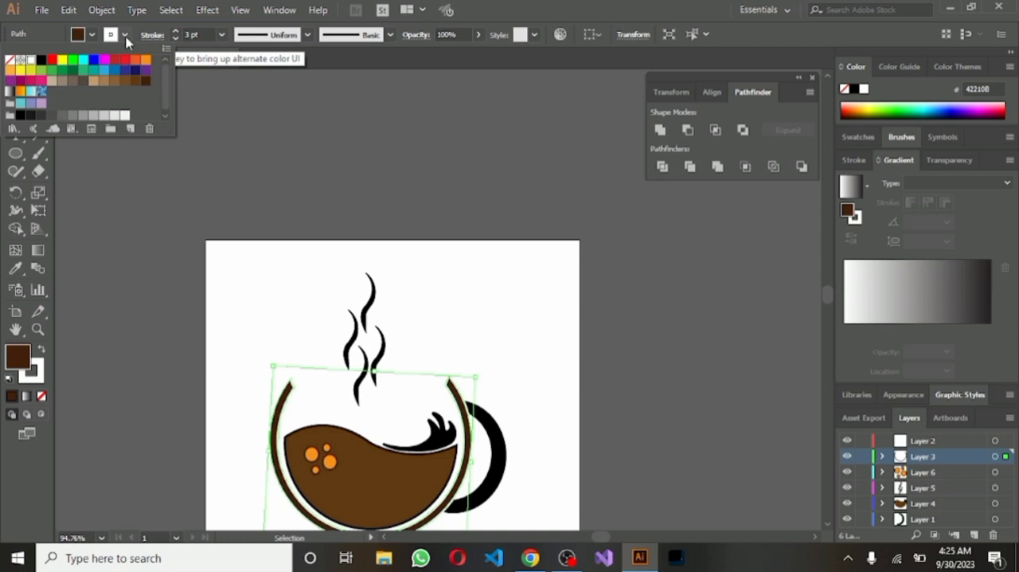
left_click(146, 82)
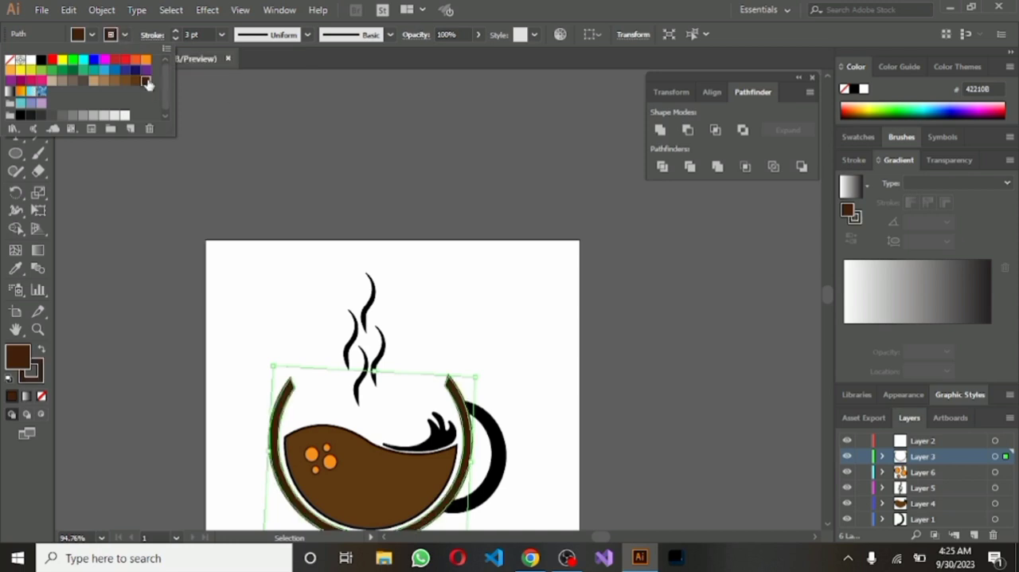
left_click(487, 428)
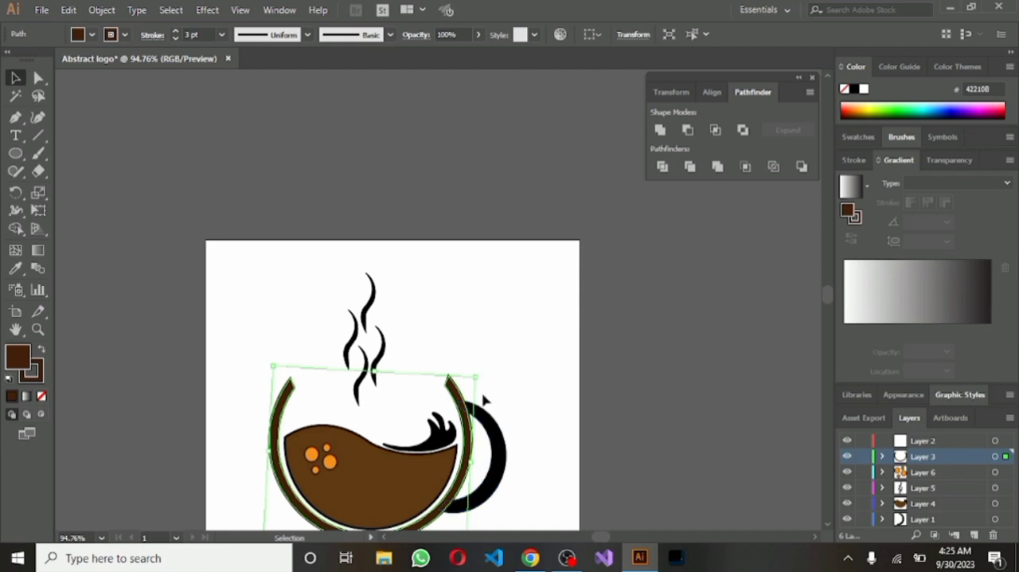
left_click(455, 361)
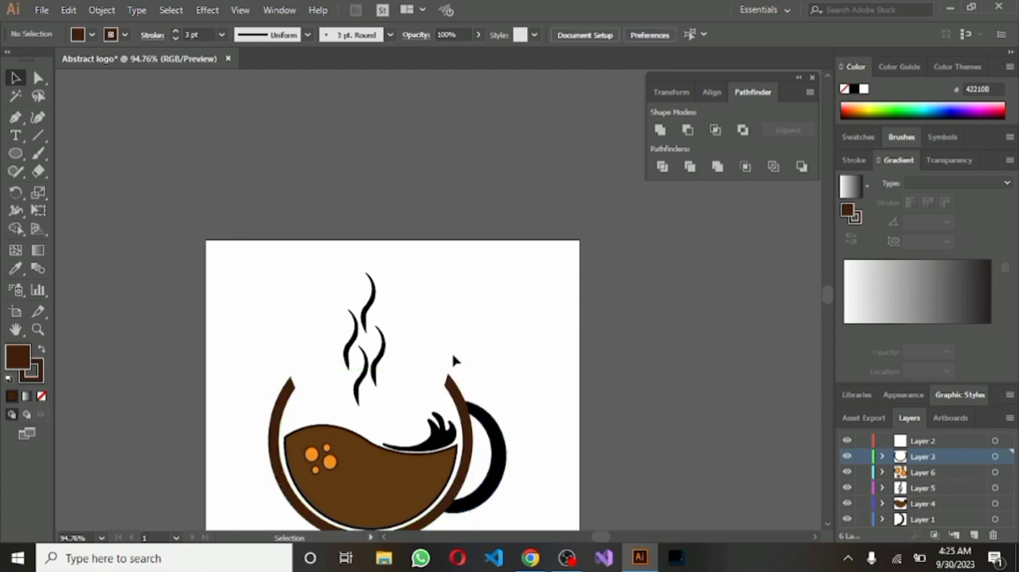
Select the crescent handle together with the cup ring and set their stroke and fill to dark brown 42210B
left_click_drag(441, 355, 514, 414)
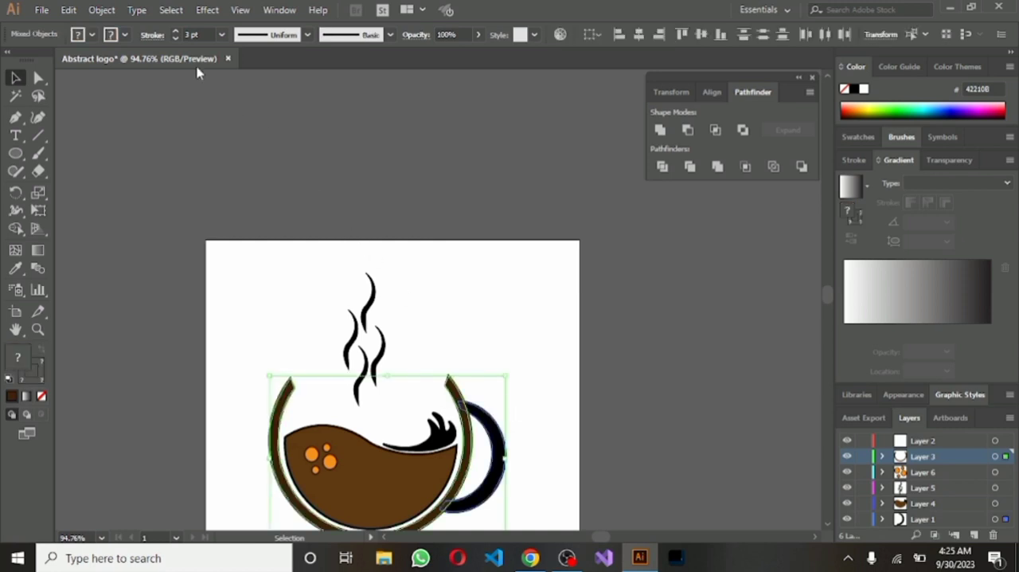
left_click(125, 33)
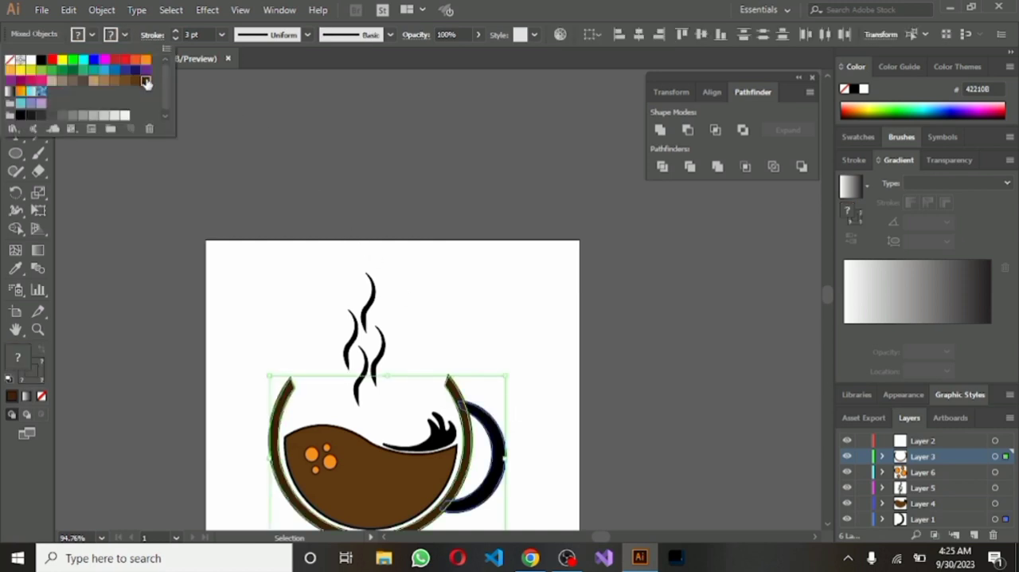
left_click(93, 36)
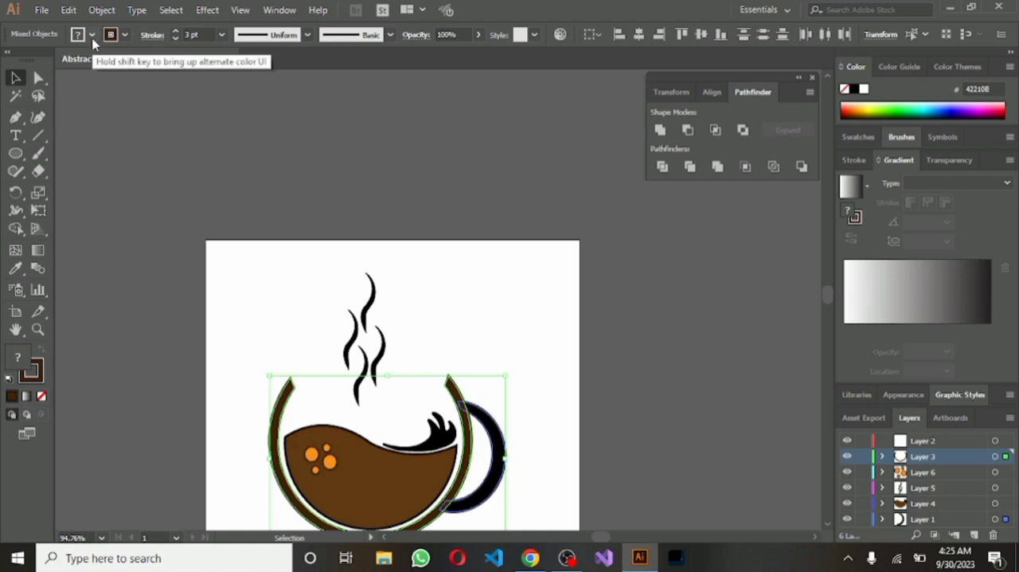
left_click(92, 37)
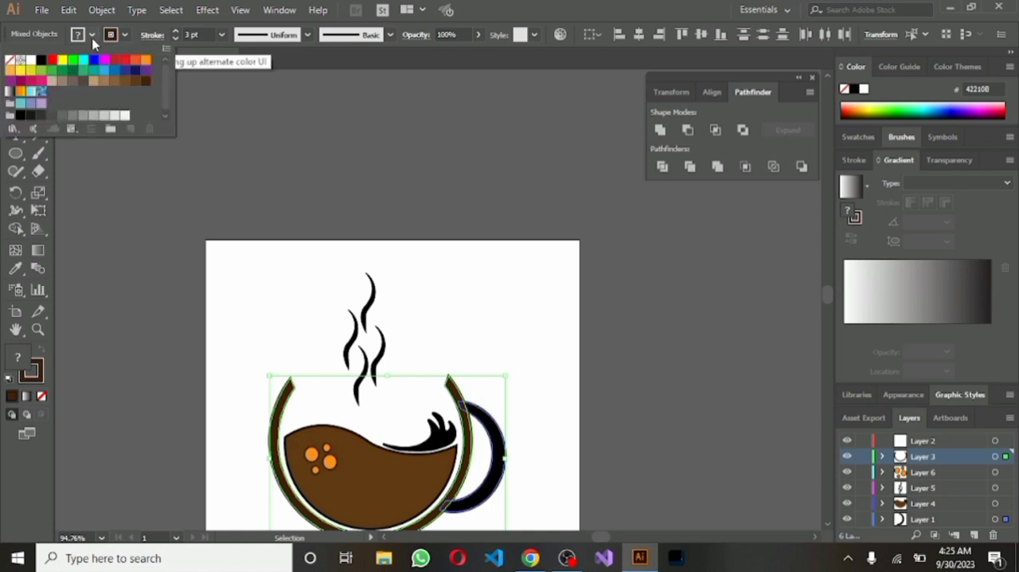
left_click(145, 83)
left_click(470, 285)
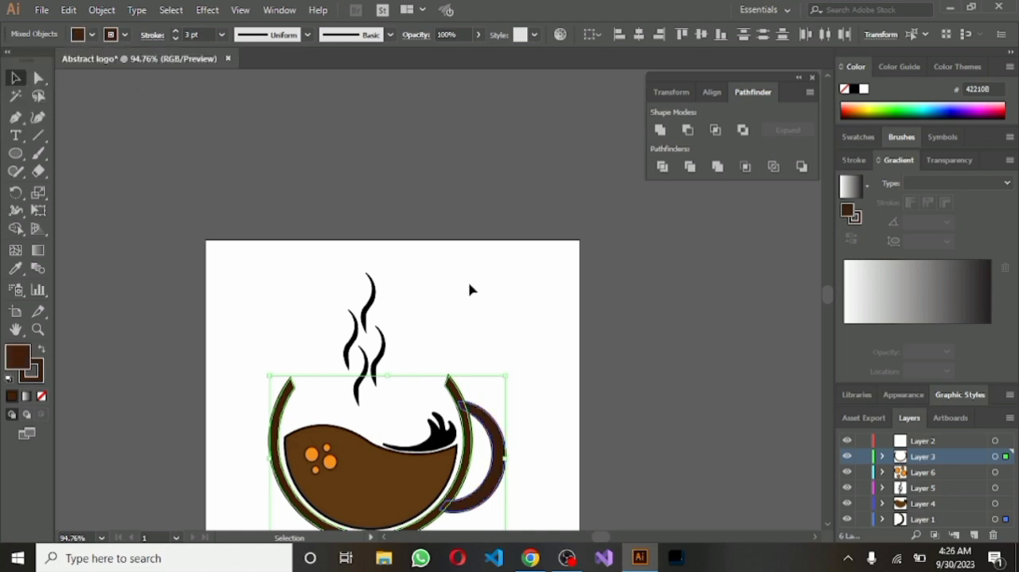
left_click(458, 335)
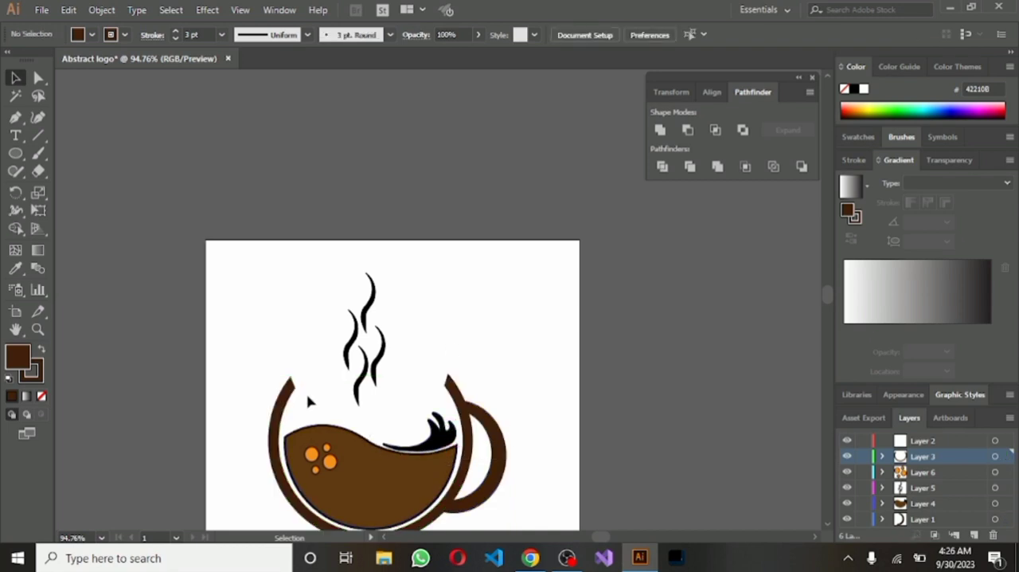
Set the stroke color of the wavy liquid shape to dark brown (R=66 G=33 B=11)
left_click_drag(308, 397, 320, 438)
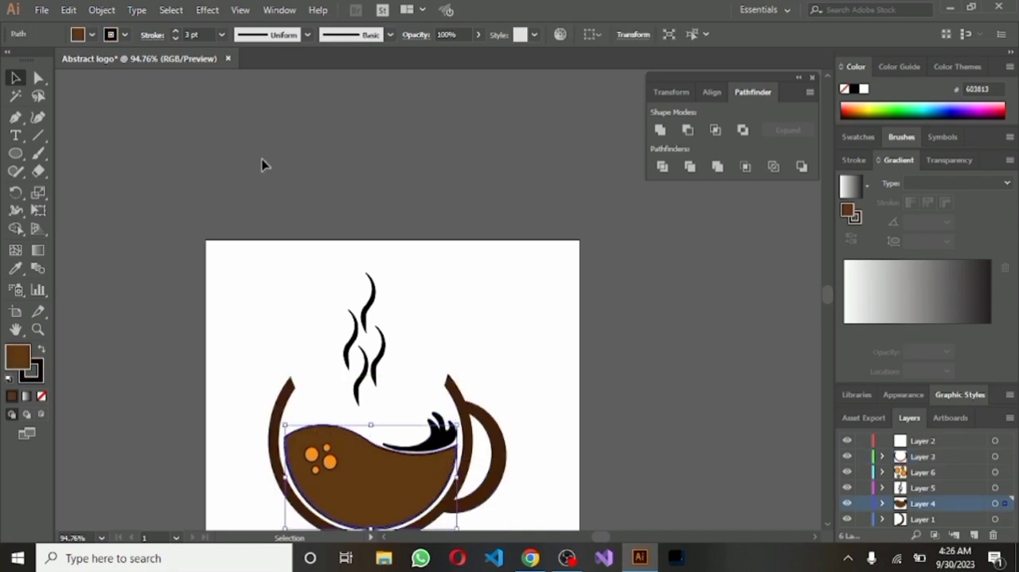
left_click(125, 35)
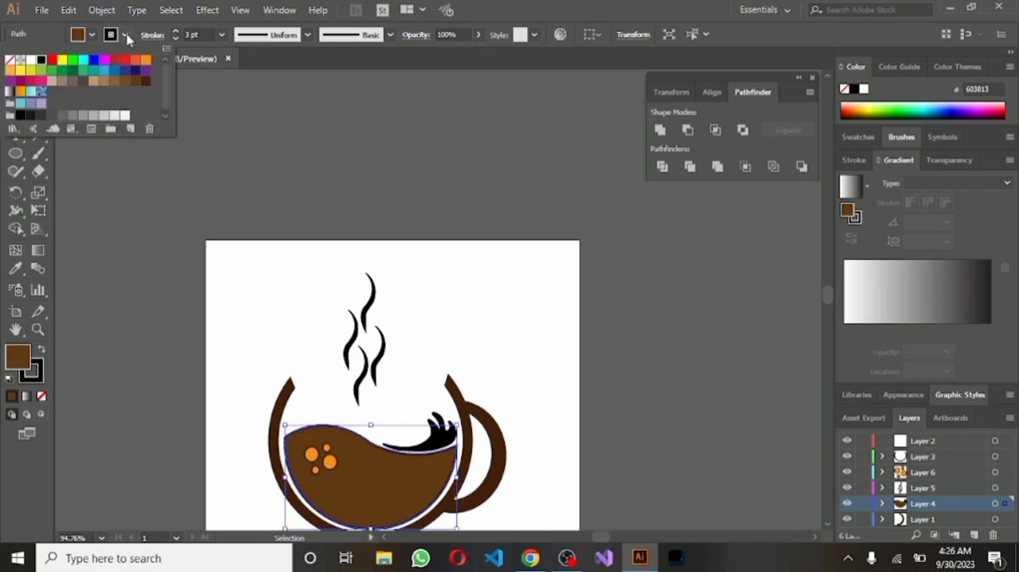
left_click(145, 80)
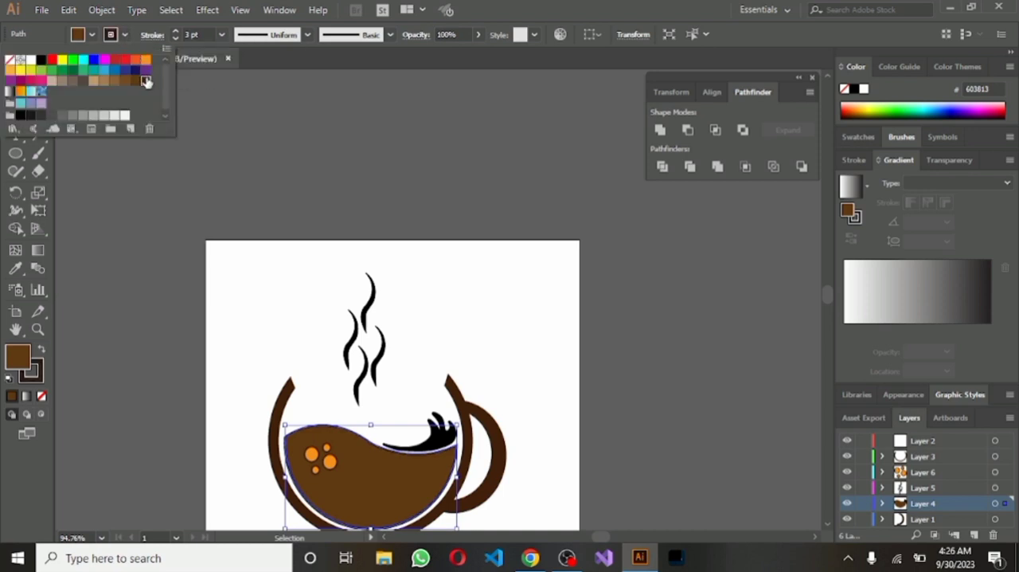
left_click(320, 296)
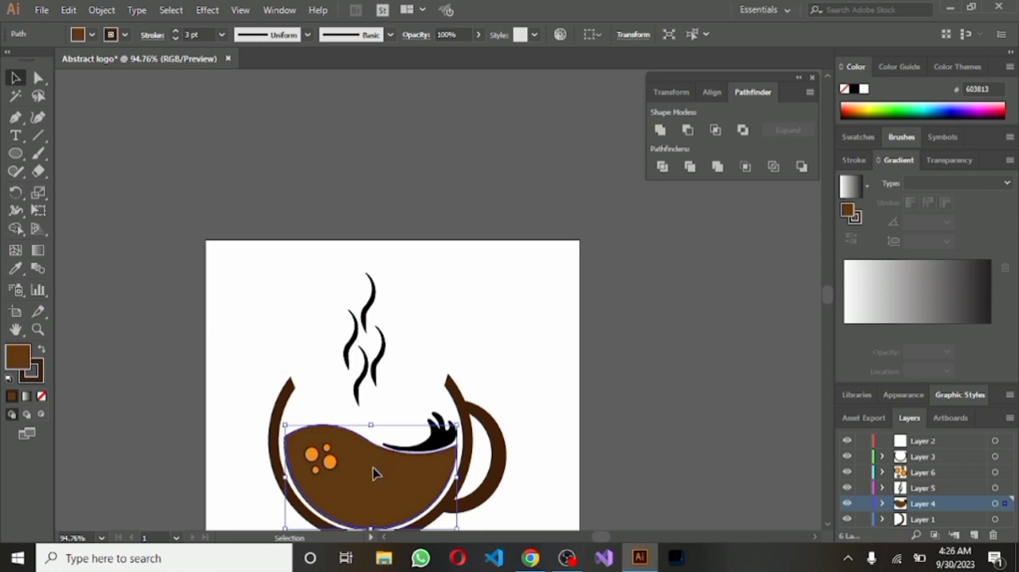
left_click(440, 358)
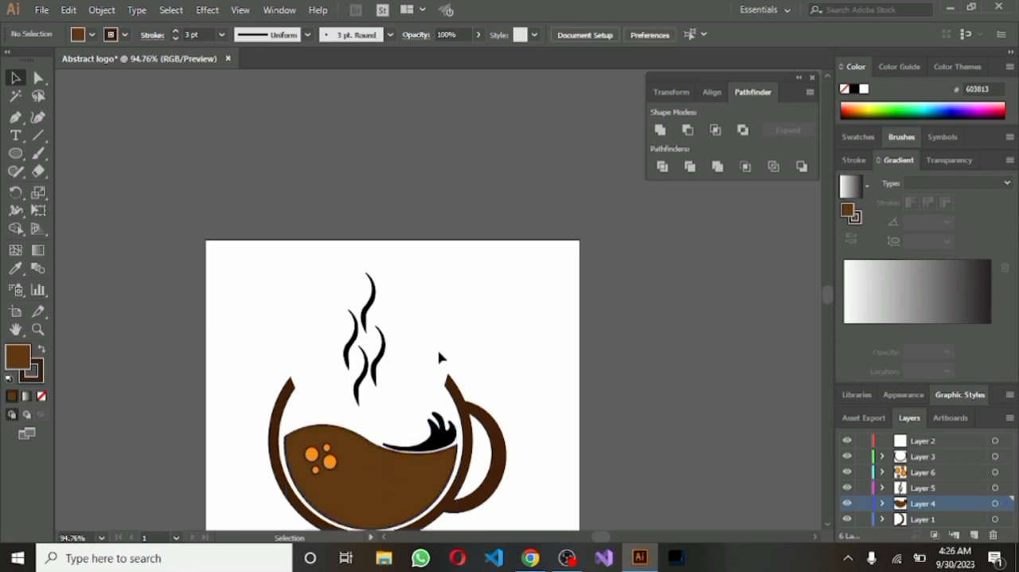
Fill the splash shape with brown 603813 and set its stroke to dark brown (R=66 G=33 B=11)
left_click(437, 440)
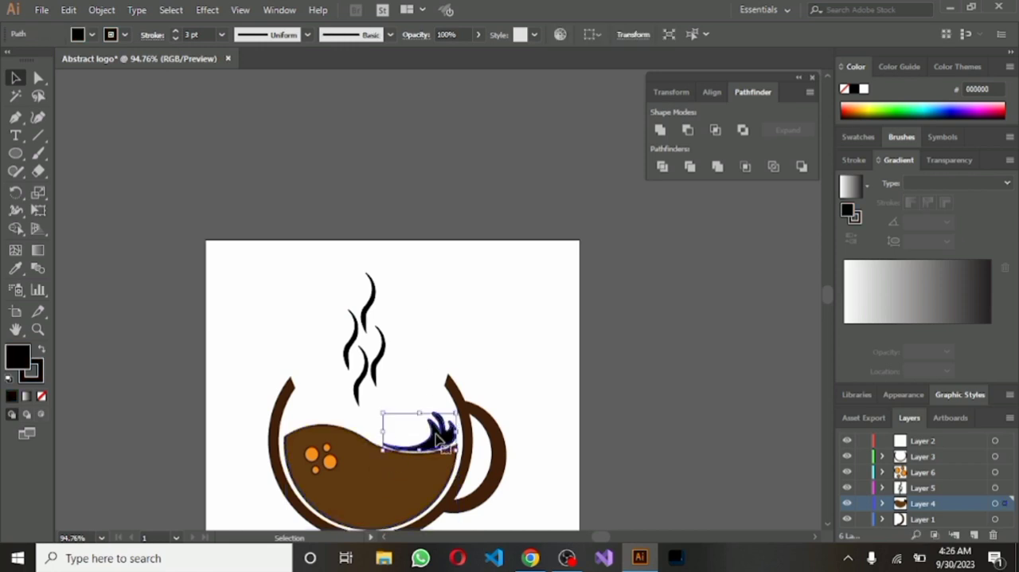
left_click(93, 36)
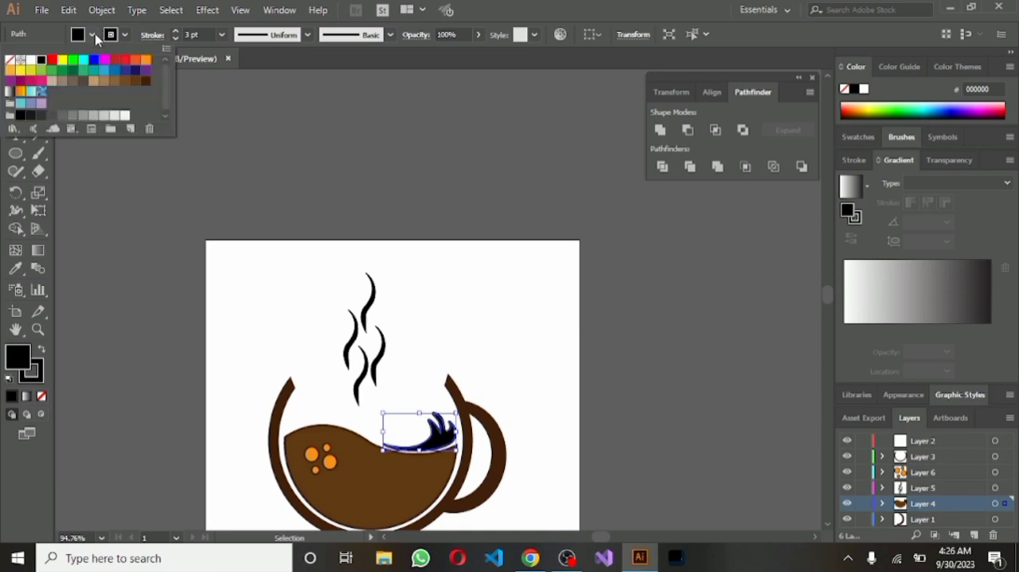
left_click(135, 81)
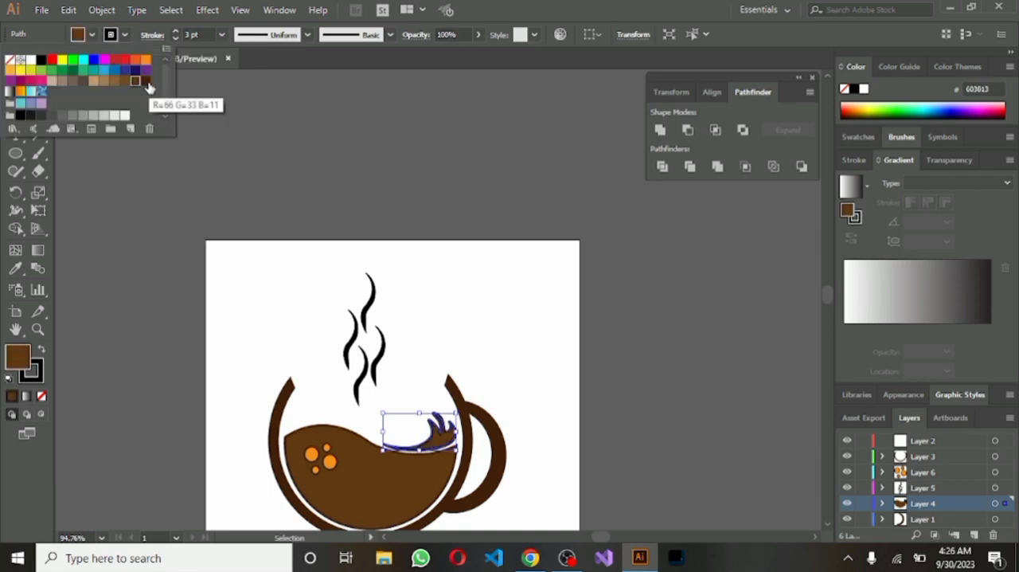
left_click(125, 37)
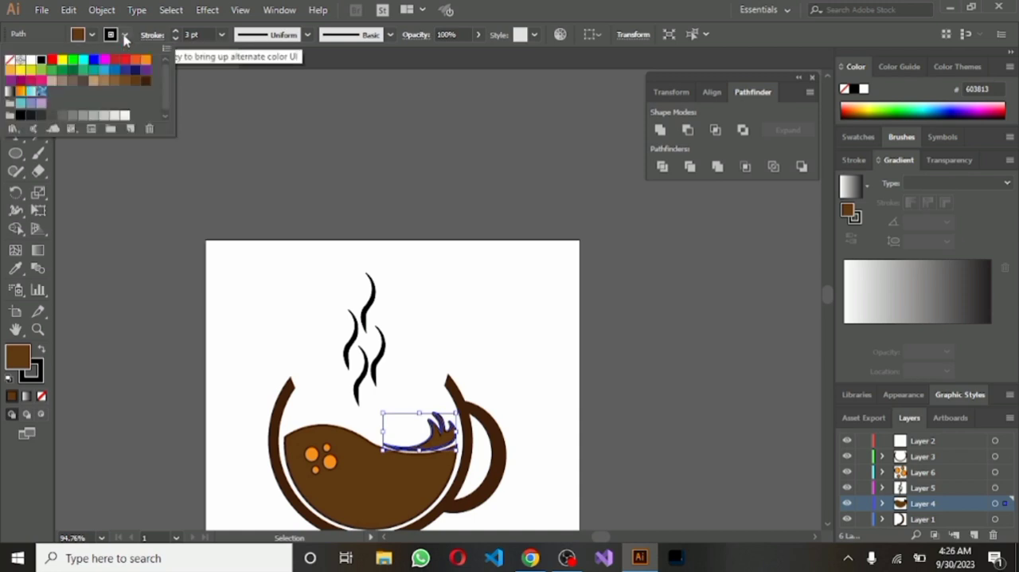
left_click(144, 83)
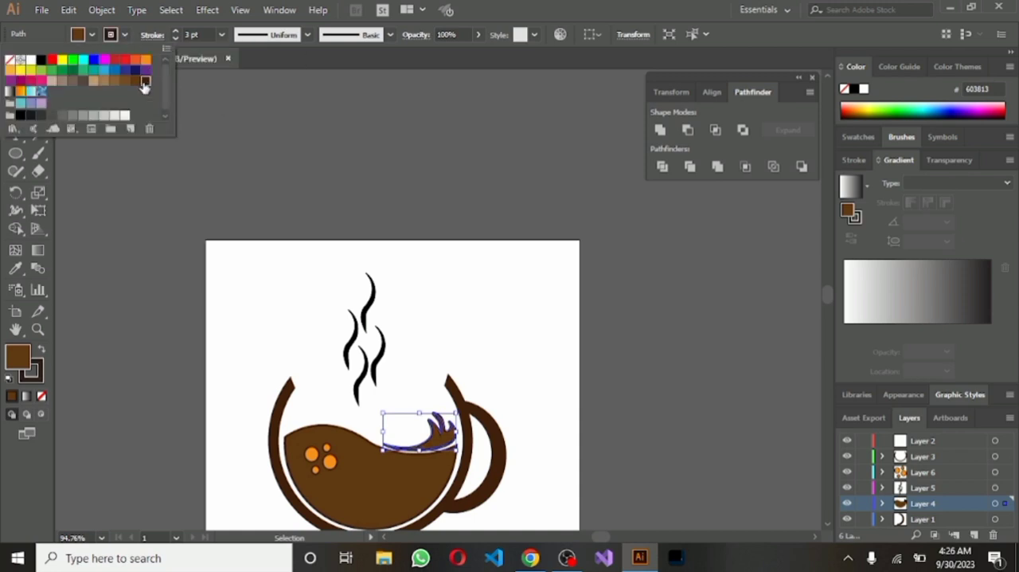
left_click(504, 301)
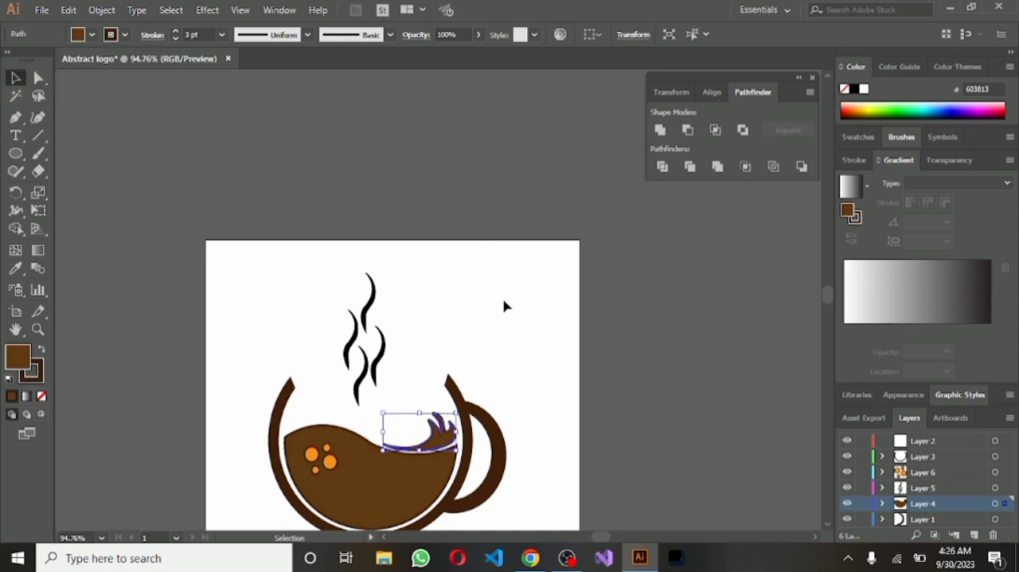
left_click(451, 320)
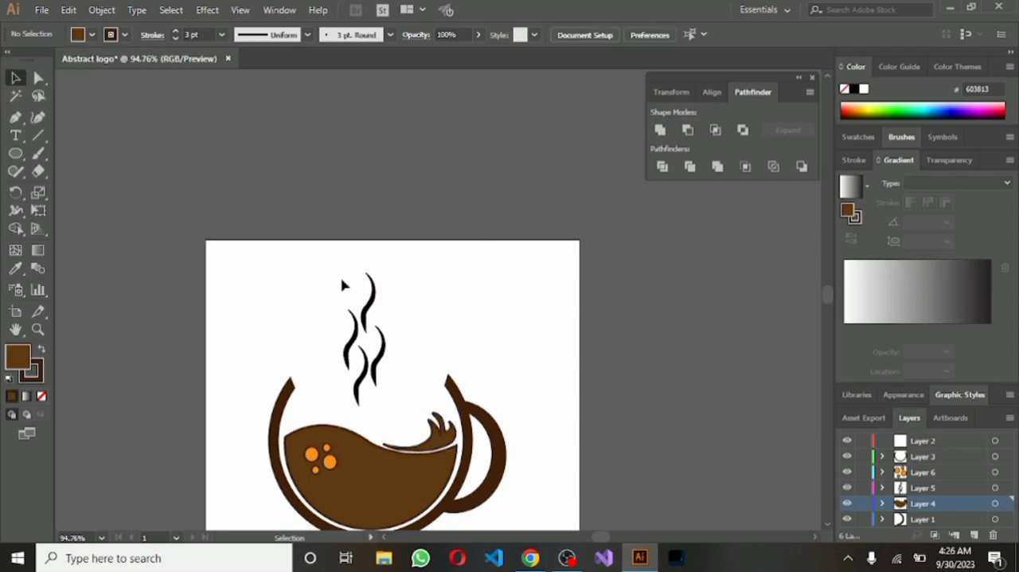
Scale the four steam wisps down slightly, keeping their lower end at the cup opening
left_click_drag(323, 281, 403, 385)
left_click_drag(367, 273, 366, 303)
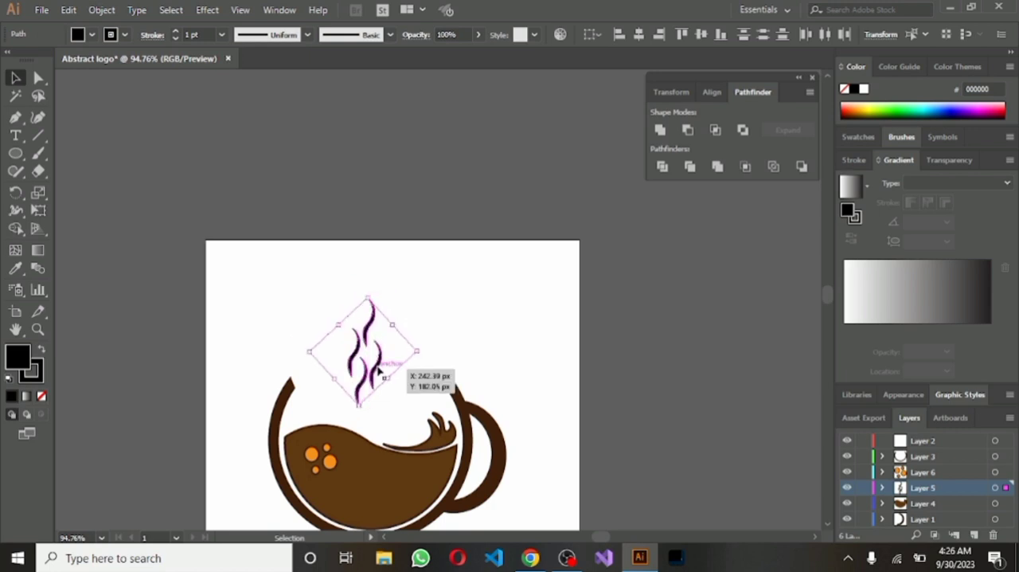
left_click(428, 313)
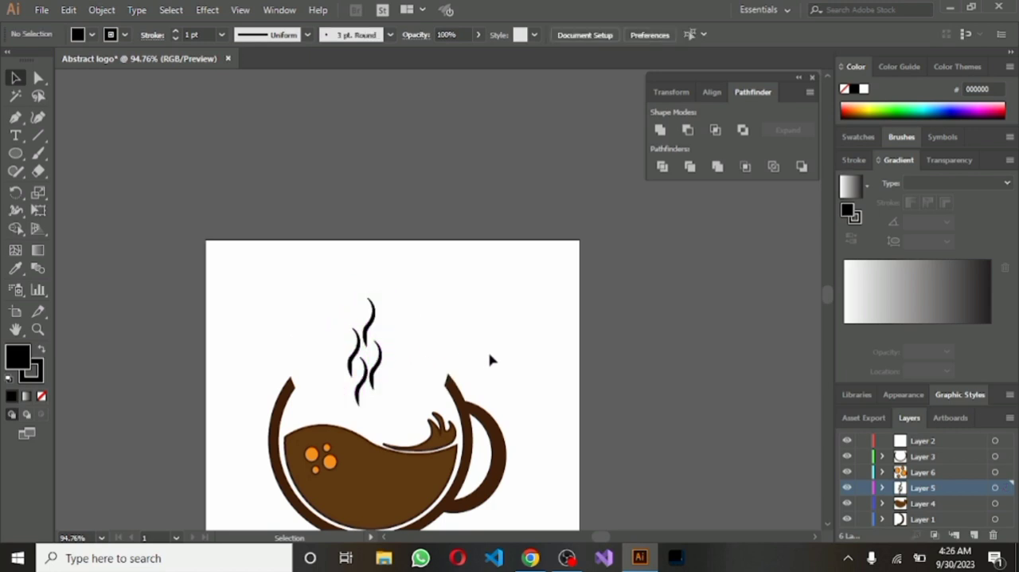
Select the whole cup logo, including the wisps and circles, and add a new layer above Layer 5
scroll(491, 360, "up", 2)
scroll(571, 341, "down", 4)
scroll(551, 278, "up", 1)
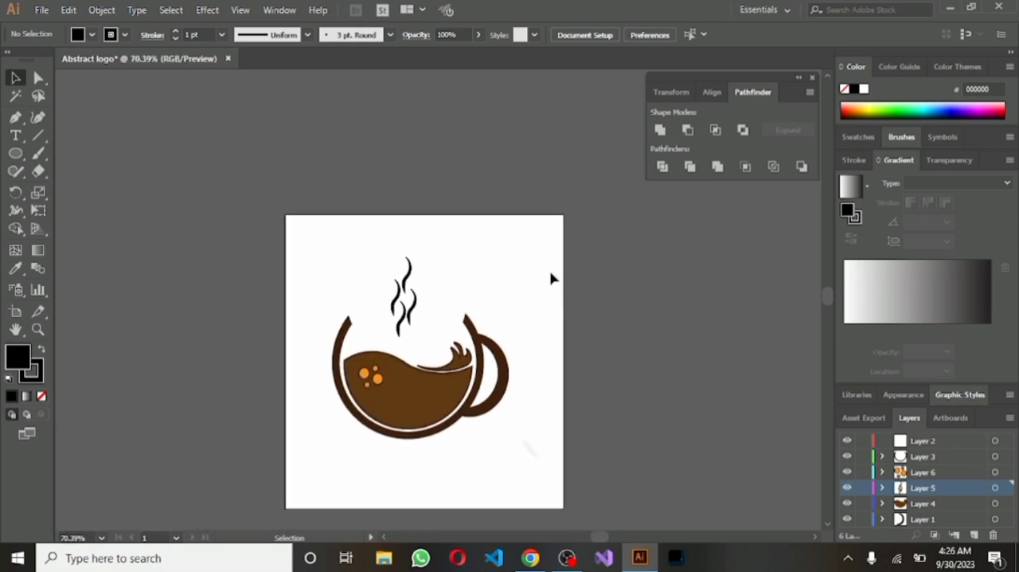
scroll(547, 274, "down", 1)
scroll(510, 398, "up", 1)
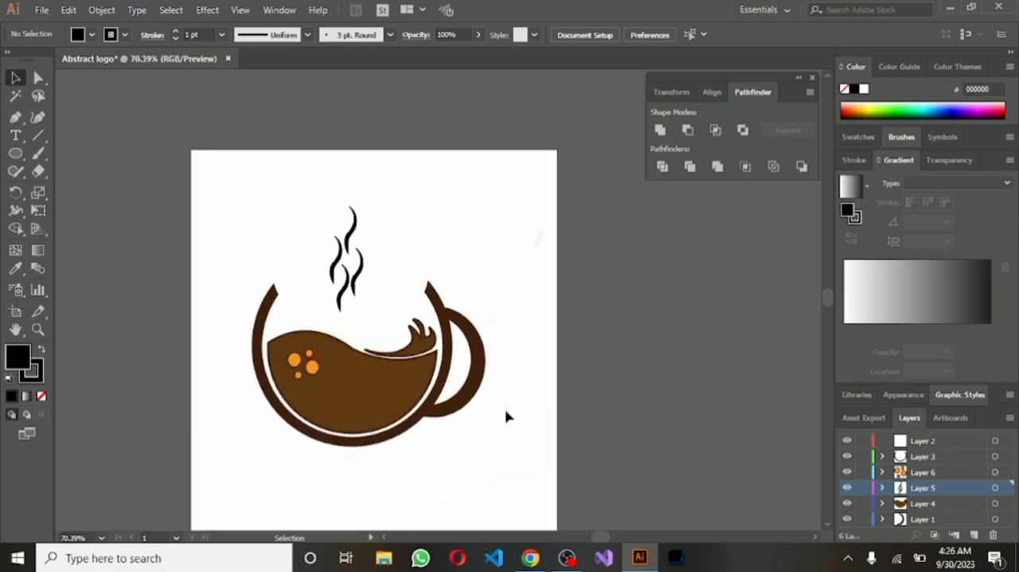
scroll(504, 416, "up", 1)
scroll(512, 411, "down", 1)
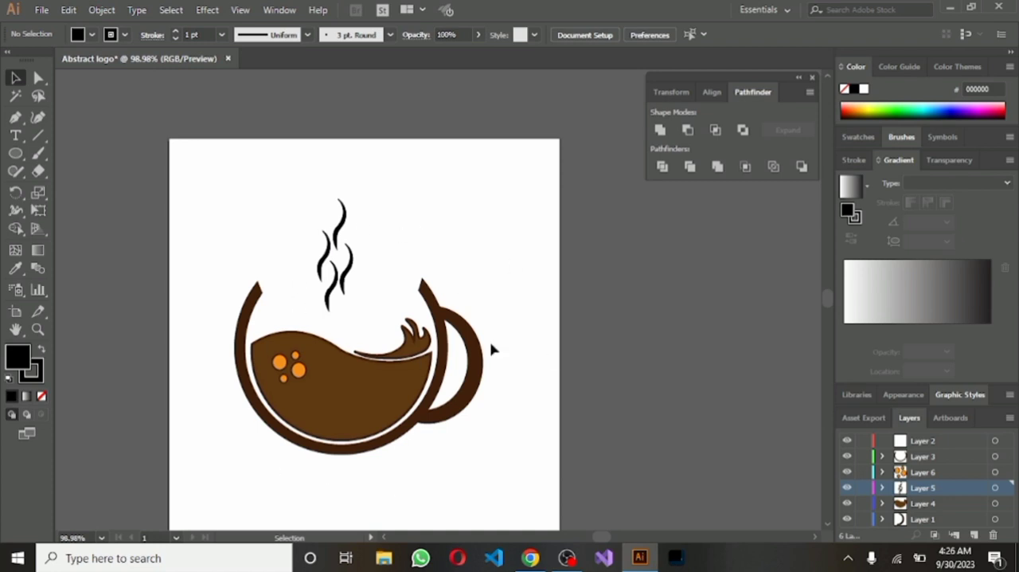
left_click_drag(200, 187, 511, 498)
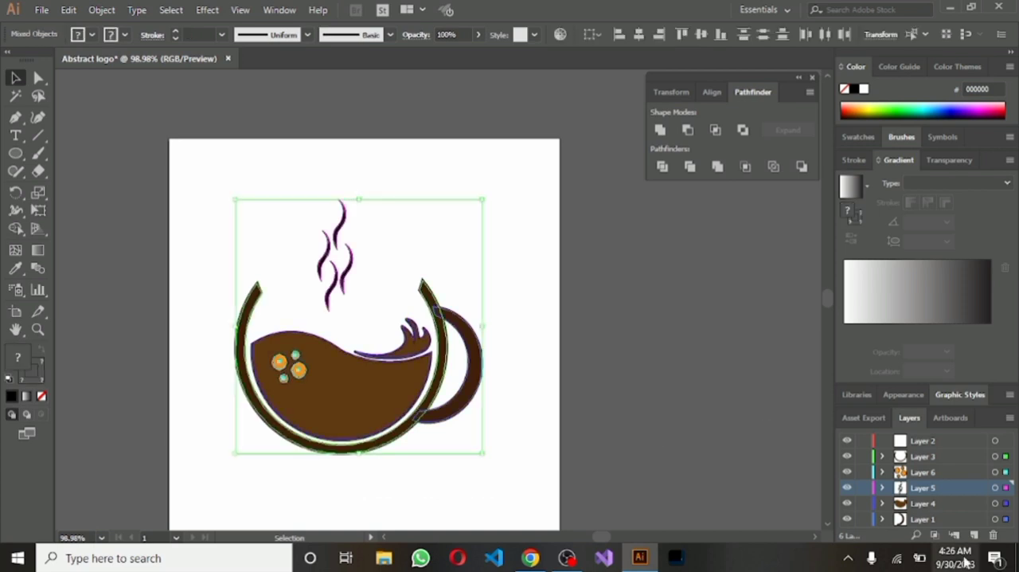
left_click(974, 534)
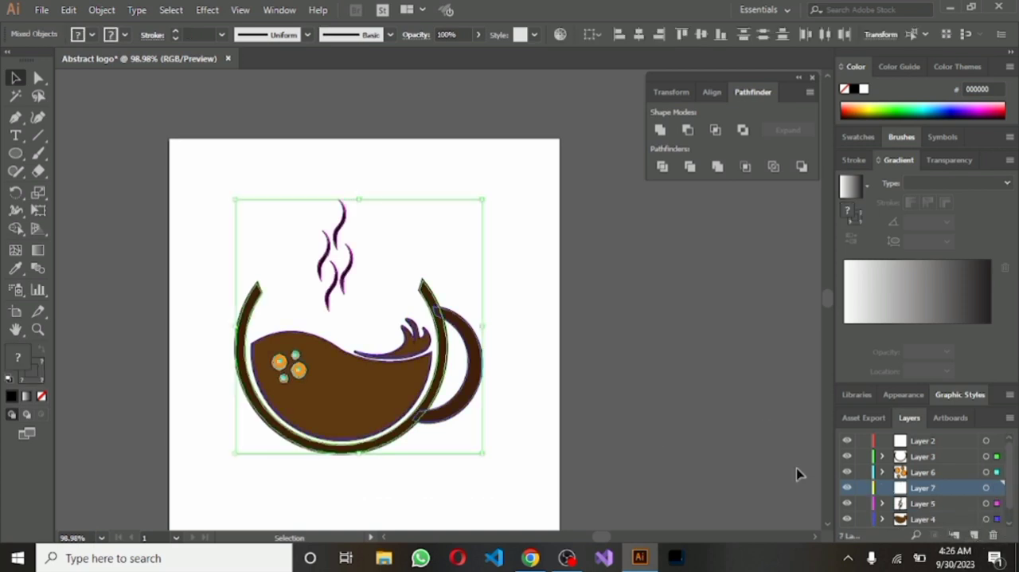
Scale the whole logo down slightly in proportion and move it toward the center of the artboard
left_click(299, 247)
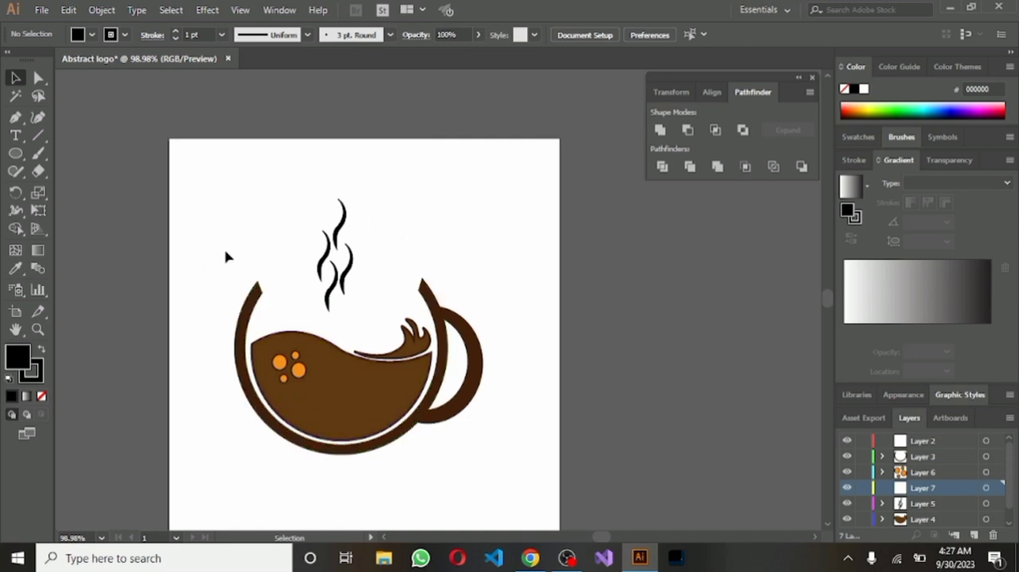
left_click_drag(211, 228, 502, 453)
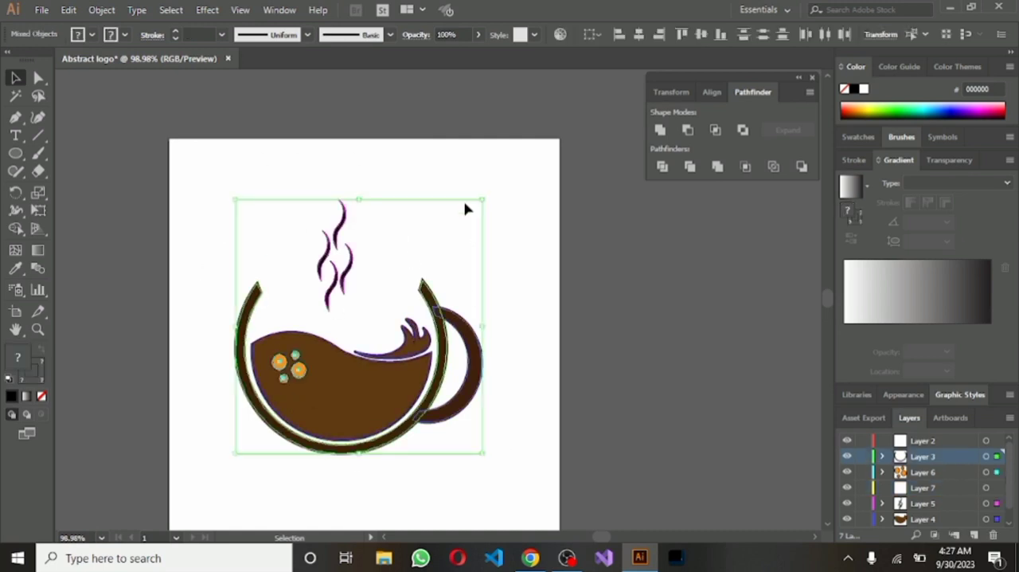
left_click_drag(484, 204, 458, 230)
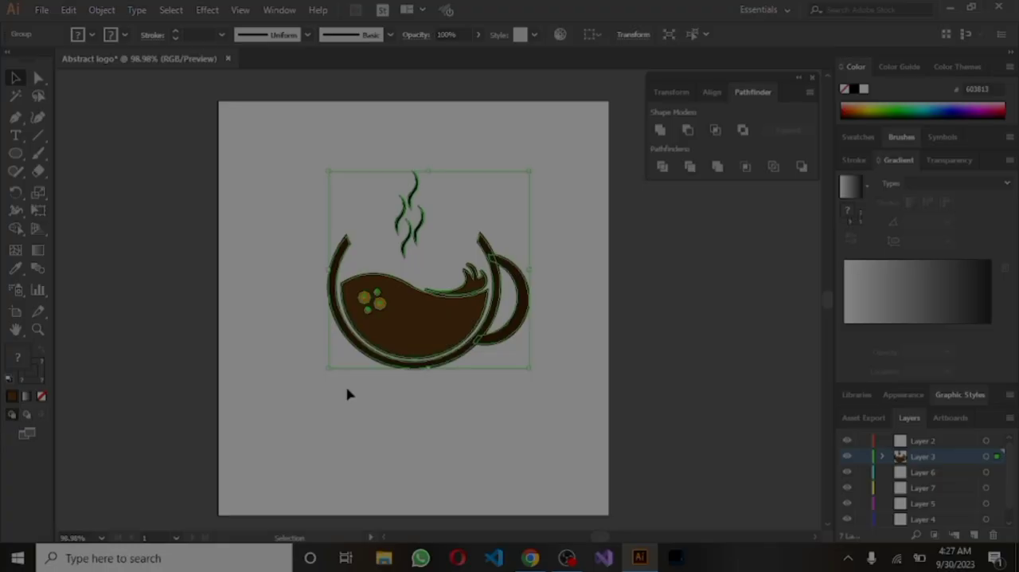
left_click(347, 393)
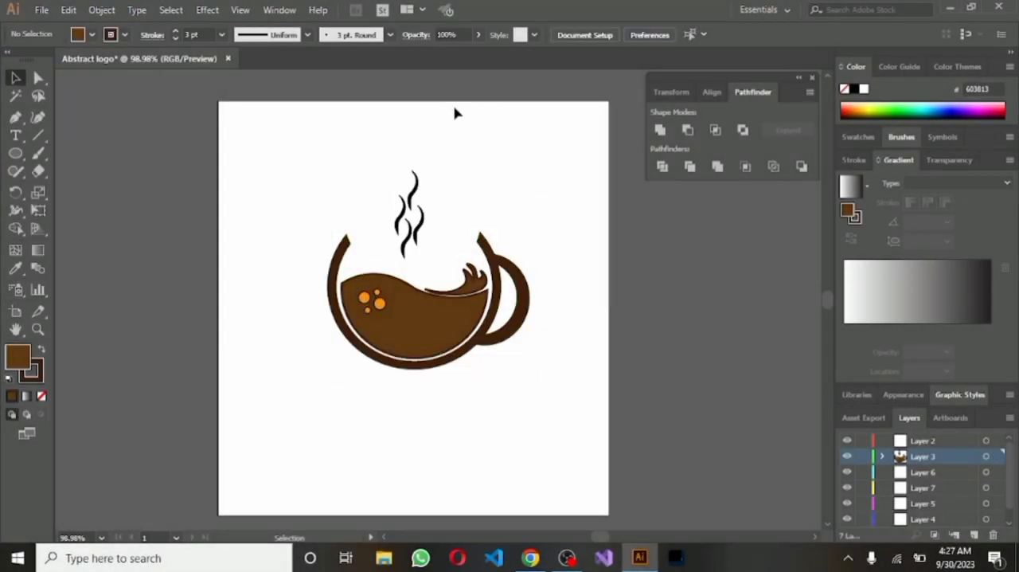